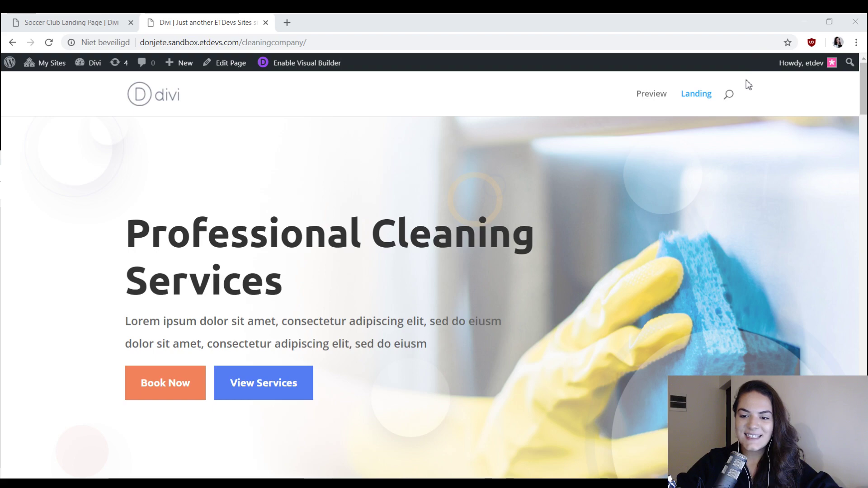
# Look through the cleaning company landing page, from the hero section down to the pricing plans and booking banner.
pyautogui.scroll(-4, 569, 288)
pyautogui.scroll(-5, 569, 289)
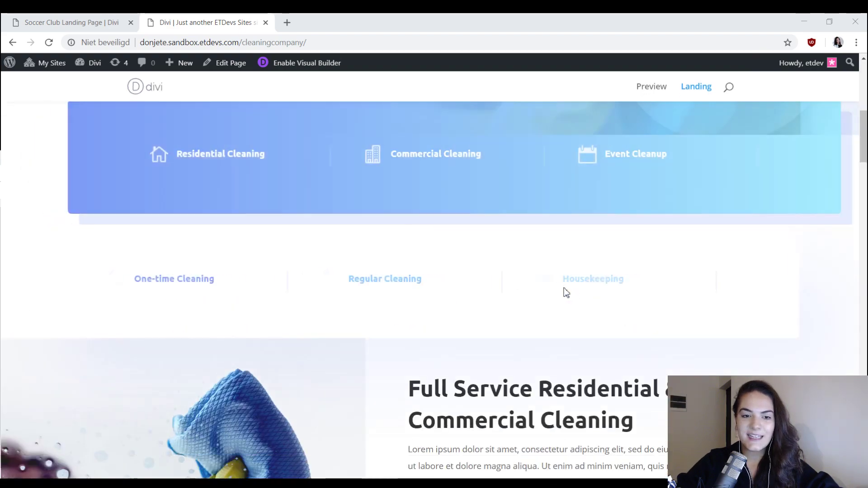
pyautogui.scroll(8, 564, 290)
pyautogui.scroll(-3, 556, 221)
pyautogui.scroll(4, 560, 226)
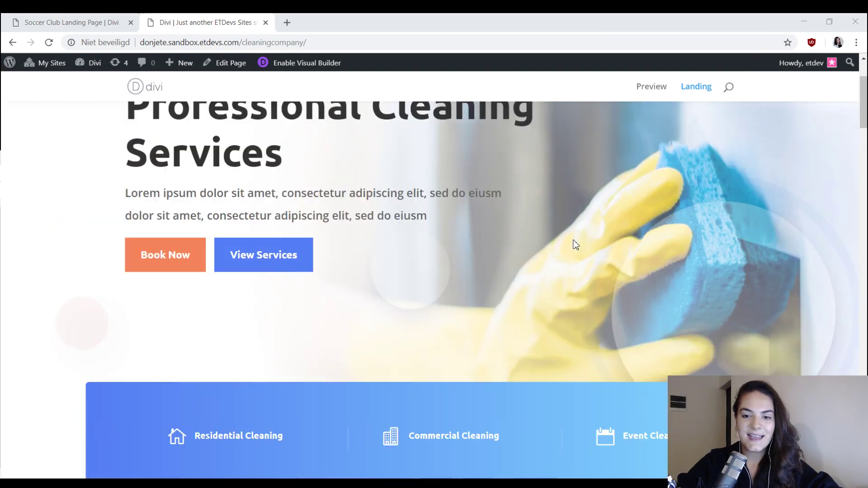
pyautogui.scroll(-9, 722, 163)
pyautogui.scroll(-20, 721, 173)
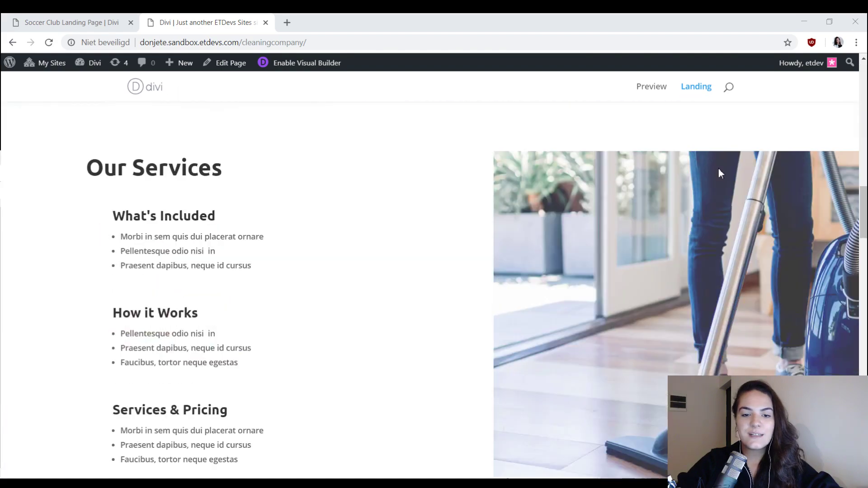
pyautogui.scroll(-15, 721, 173)
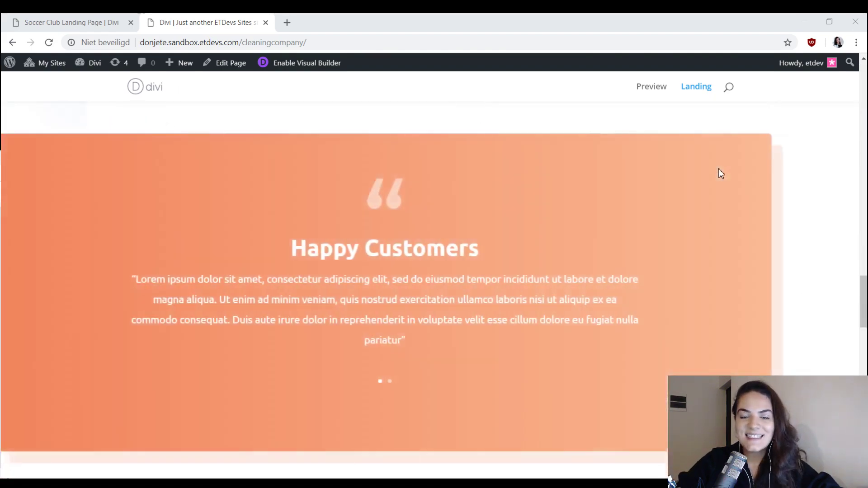
pyautogui.scroll(-12, 719, 170)
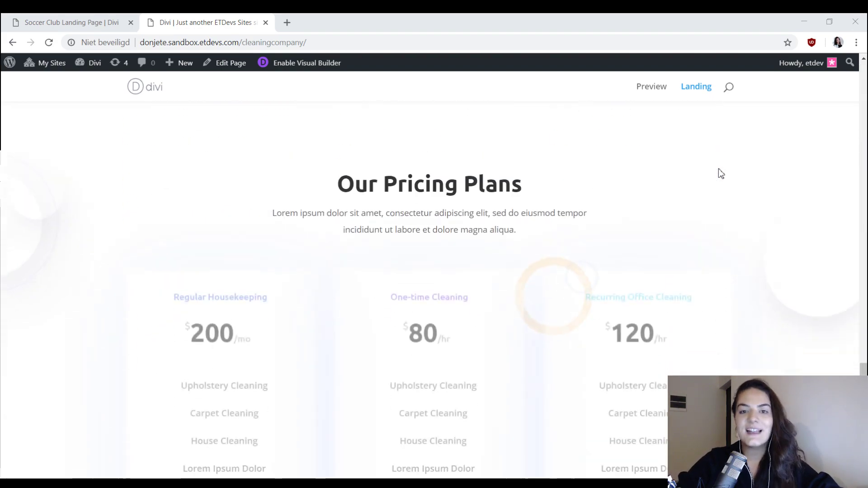
pyautogui.scroll(20, 722, 173)
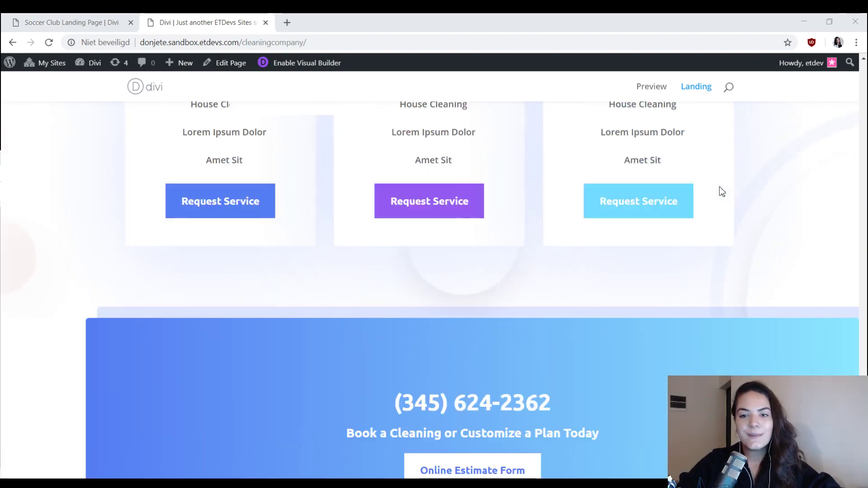
pyautogui.scroll(6, 662, 340)
pyautogui.scroll(12, 678, 294)
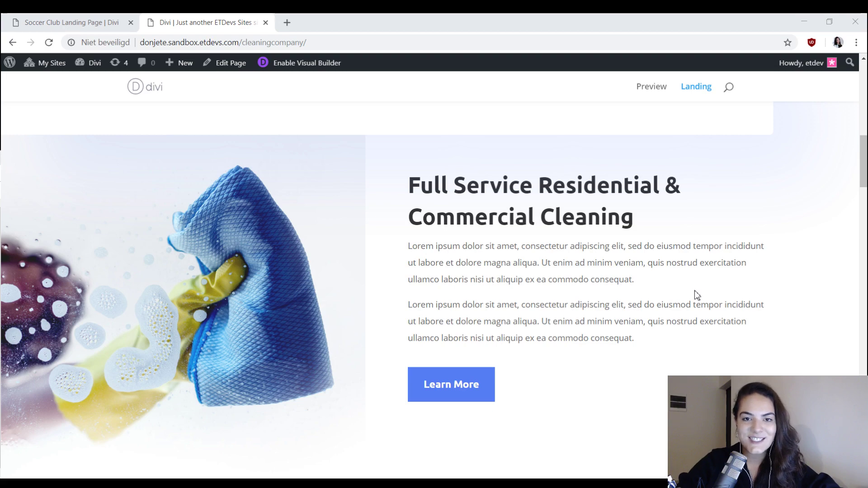
pyautogui.scroll(10, 695, 290)
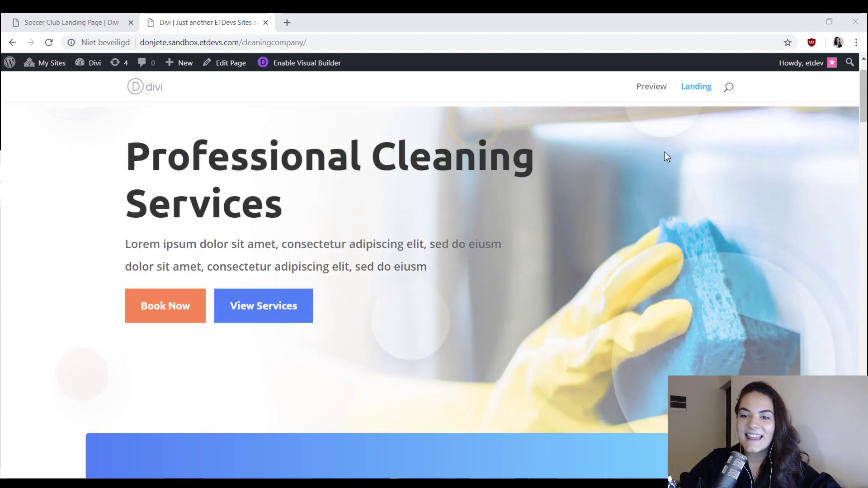
# Open the Preview page and examine its added 20% OFF promotional boxes between the existing sections.
pyautogui.click(660, 94)
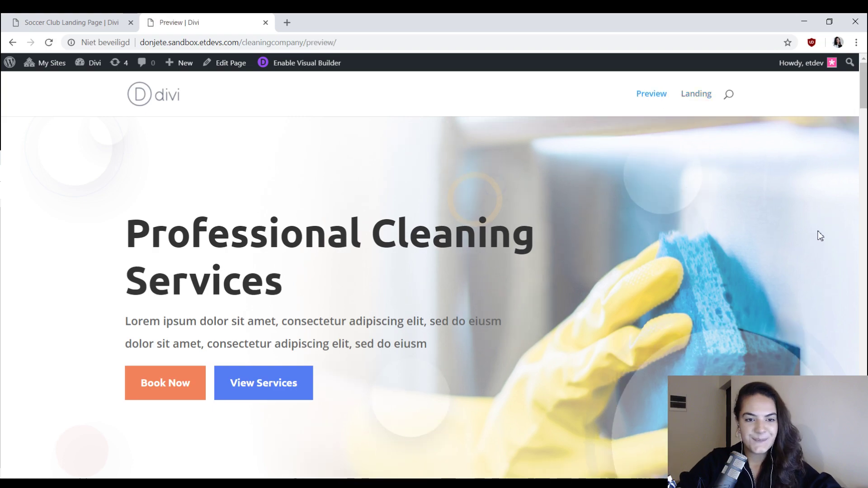
pyautogui.scroll(-10, 479, 187)
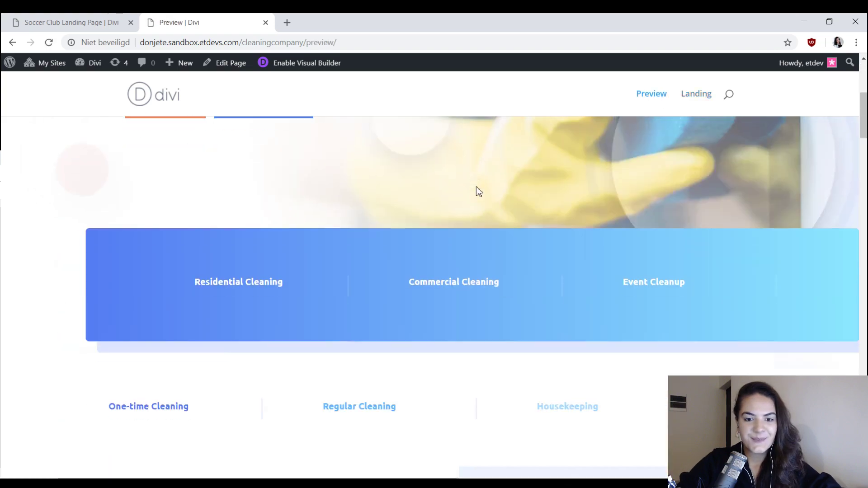
pyautogui.scroll(-6, 514, 198)
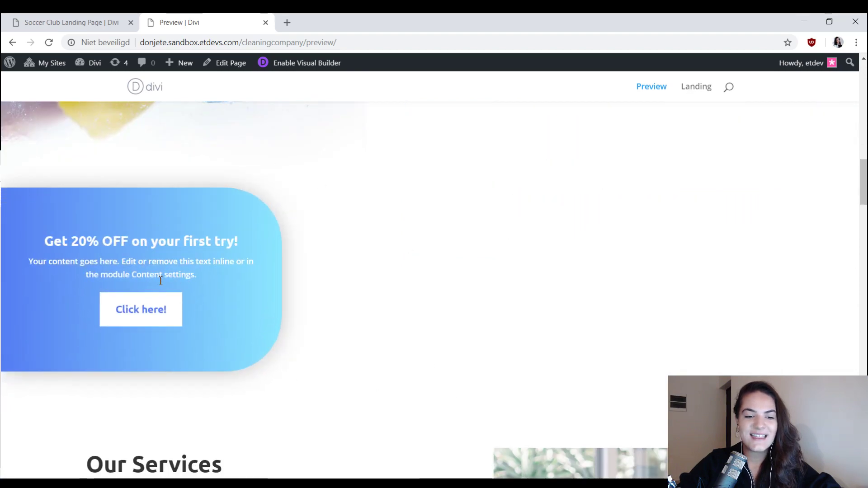
pyautogui.scroll(-15, 91, 228)
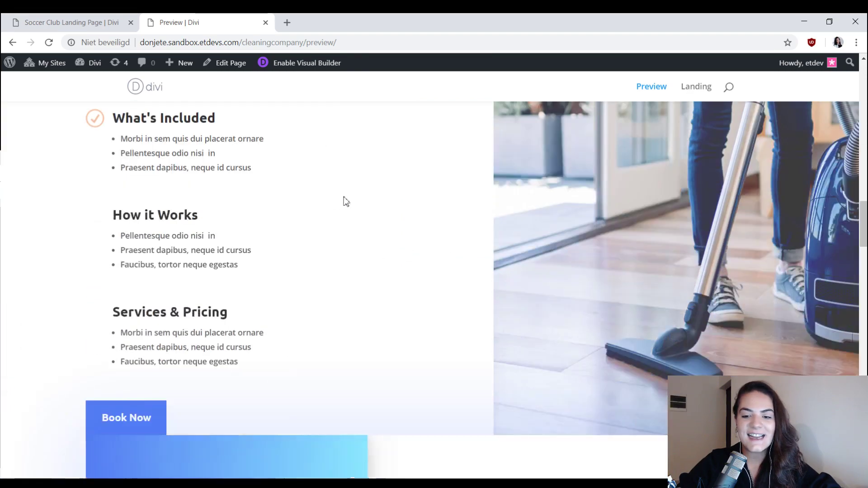
pyautogui.scroll(-15, 368, 262)
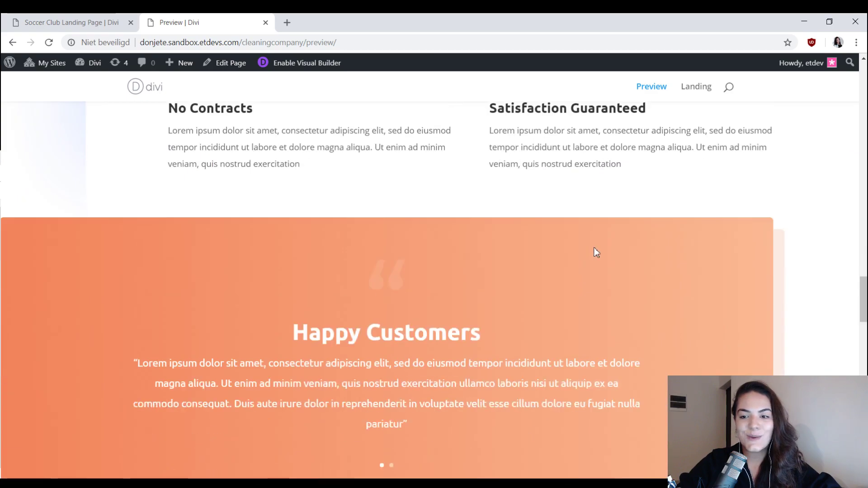
pyautogui.scroll(-12, 601, 253)
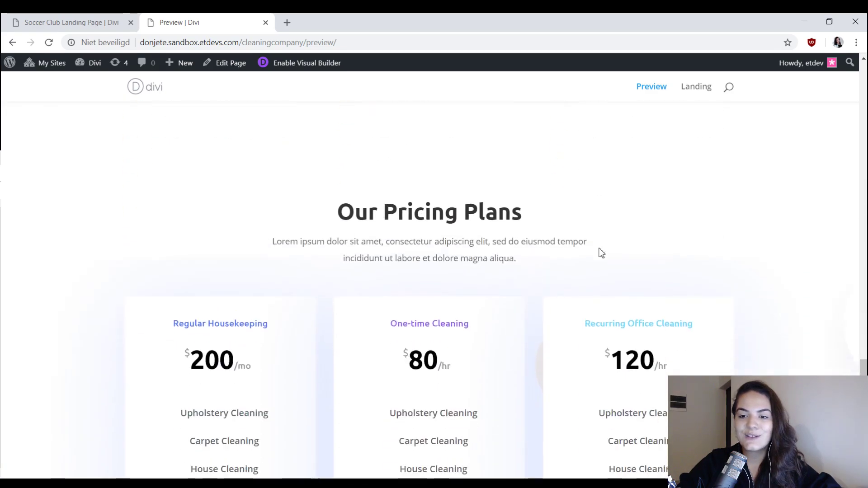
pyautogui.scroll(-5, 646, 255)
pyautogui.scroll(9, 681, 258)
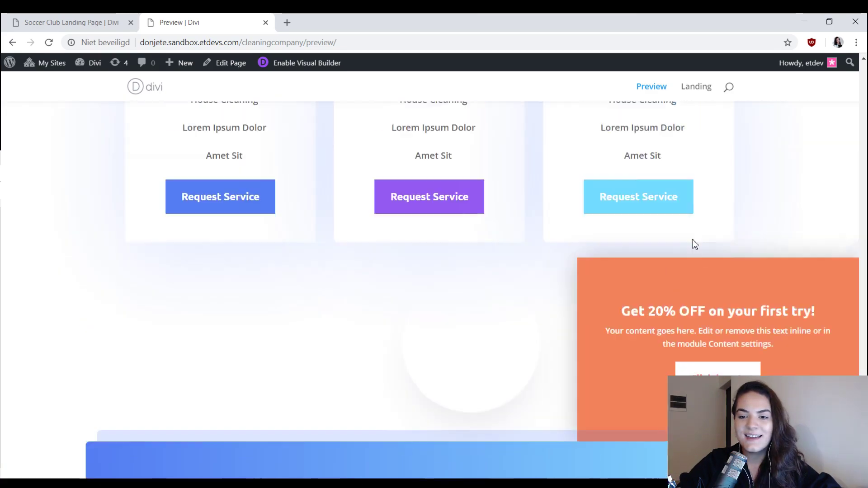
pyautogui.scroll(10, 499, 262)
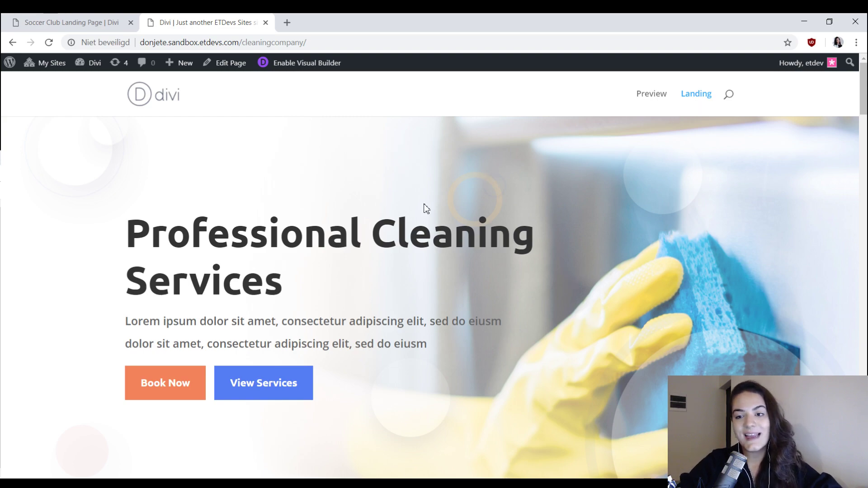
# Enable the Visual Builder on the Landing page and decline restoring the autosave.
pyautogui.scroll(-8, 429, 292)
pyautogui.scroll(8, 429, 292)
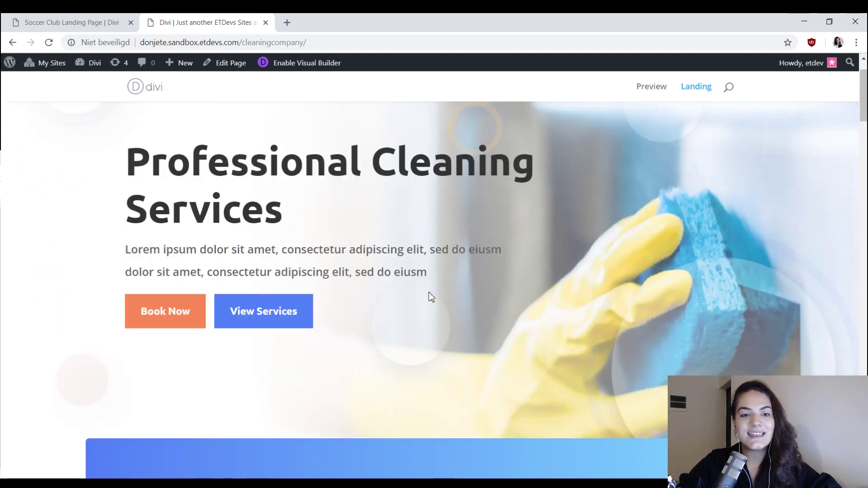
pyautogui.scroll(2, 388, 272)
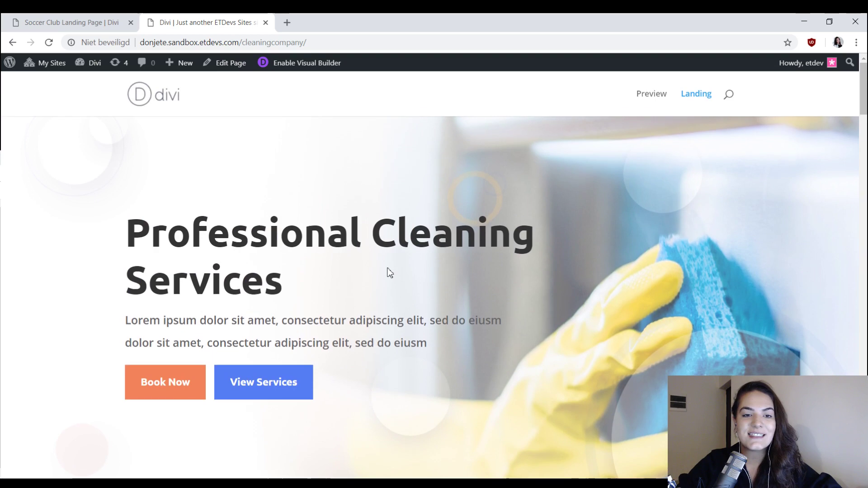
pyautogui.click(304, 64)
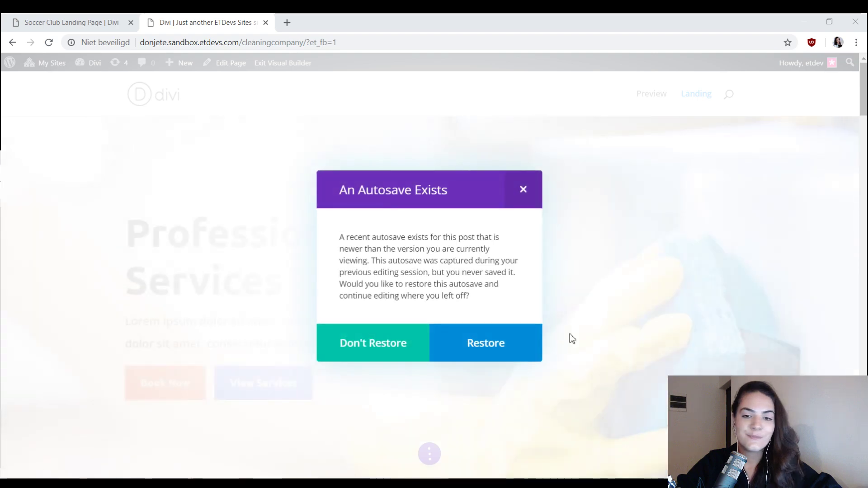
pyautogui.click(397, 343)
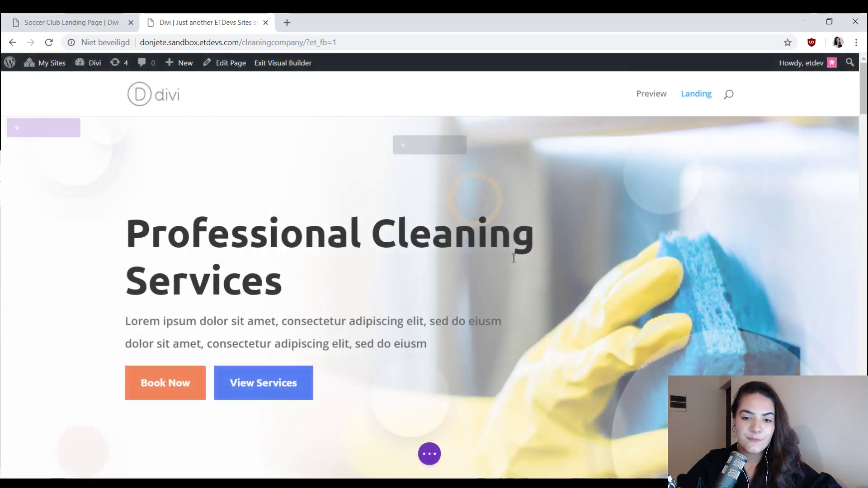
# Look over the landing page's hero, cleaning services and Full Service sections in the Visual Builder.
pyautogui.scroll(-3, 683, 257)
pyautogui.scroll(3, 701, 314)
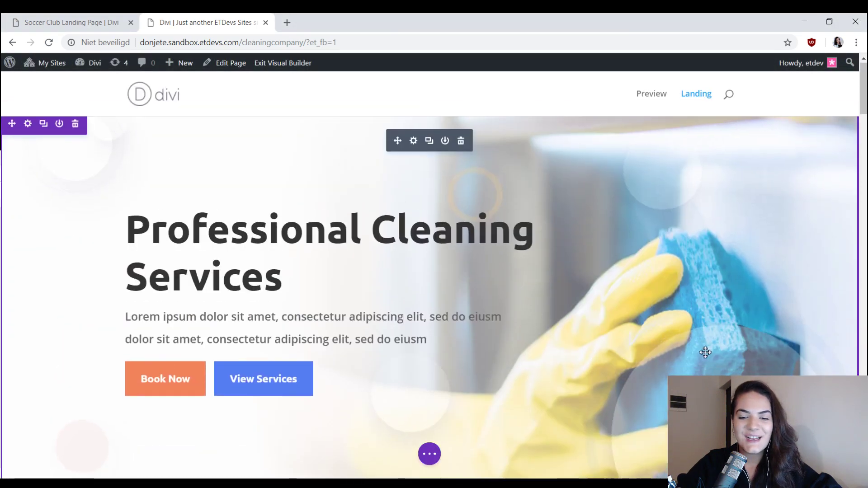
pyautogui.scroll(-5, 706, 352)
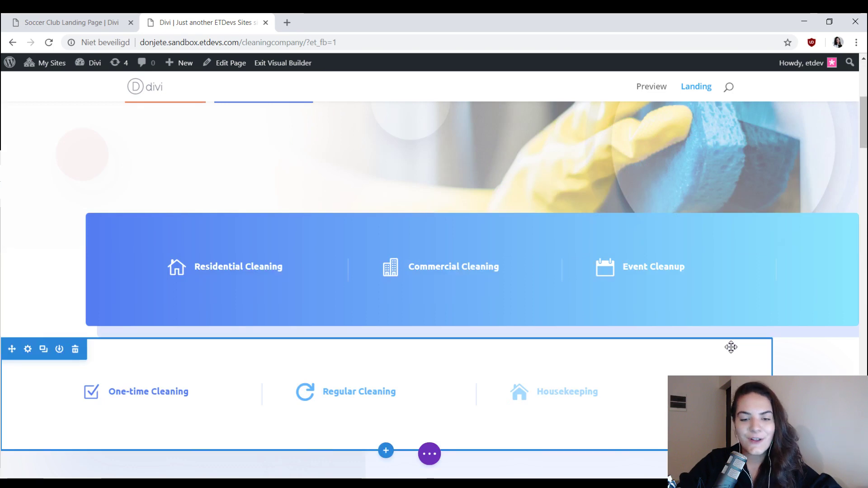
pyautogui.scroll(5, 792, 355)
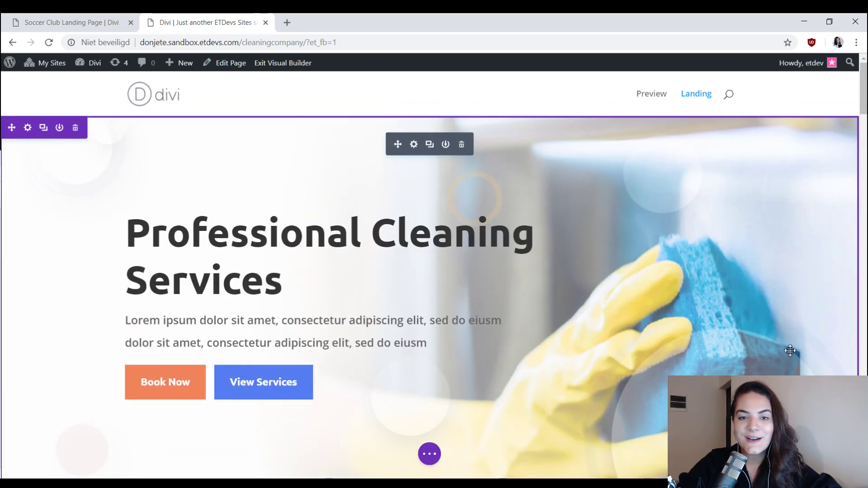
pyautogui.scroll(-5, 551, 291)
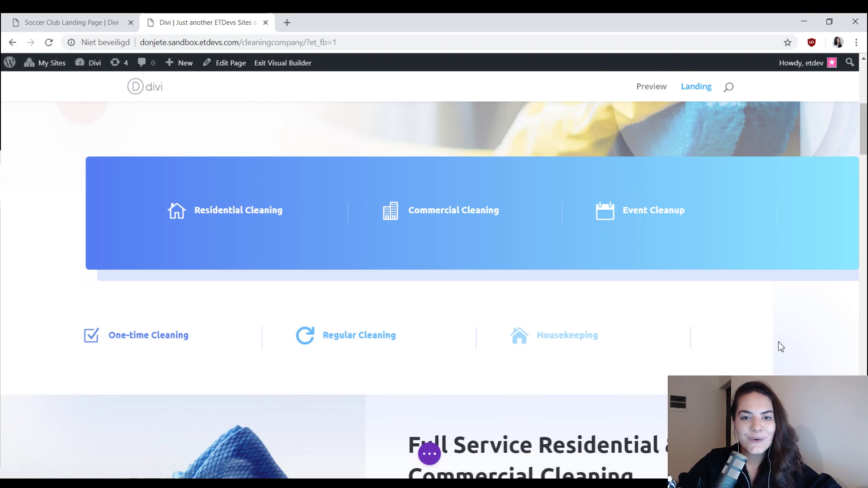
pyautogui.scroll(-3, 779, 342)
pyautogui.scroll(-3, 654, 382)
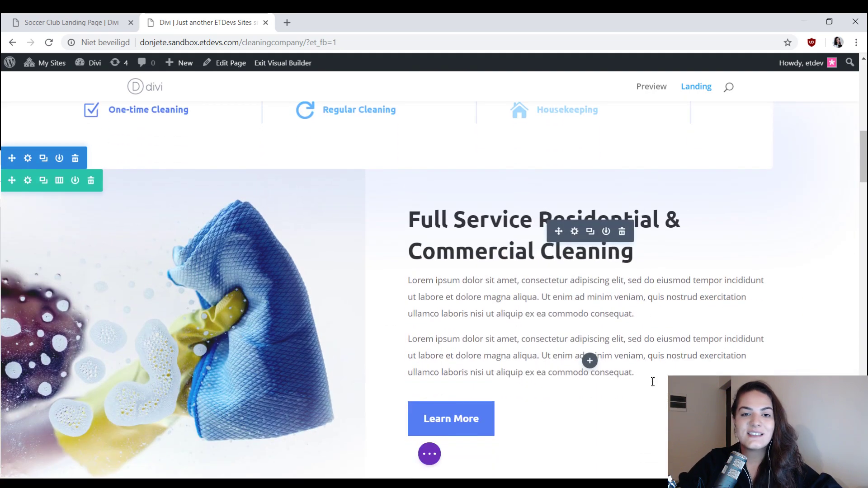
pyautogui.scroll(10, 652, 383)
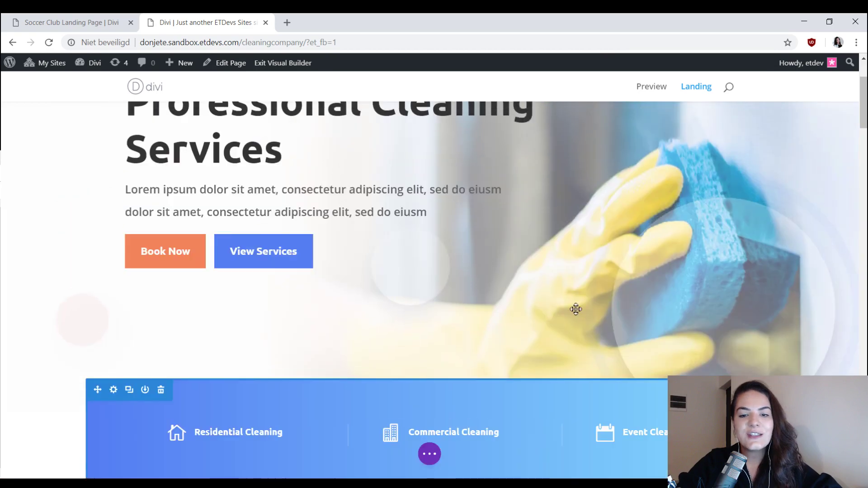
pyautogui.scroll(-3, 549, 305)
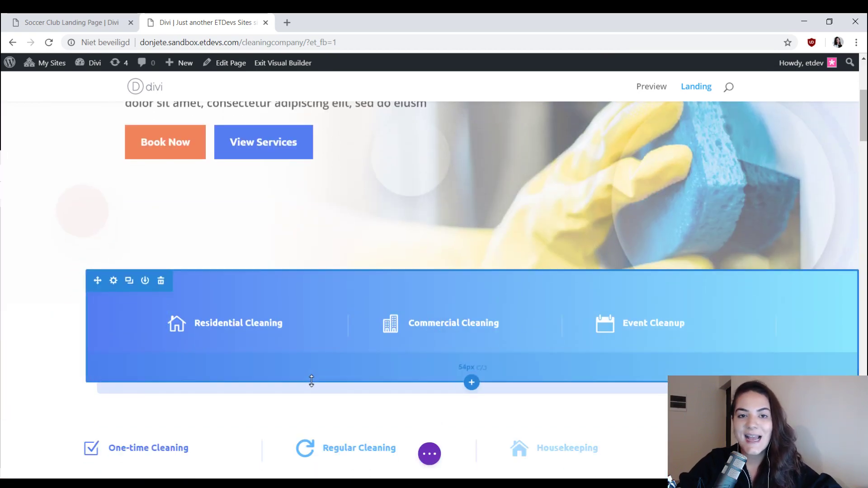
# Set the animation style of the blue gradient section with Residential Cleaning to None in its design settings.
pyautogui.click(113, 282)
pyautogui.moveTo(102, 97); pyautogui.dragTo(413, 111)
pyautogui.click(410, 140)
pyautogui.scroll(-4, 448, 294)
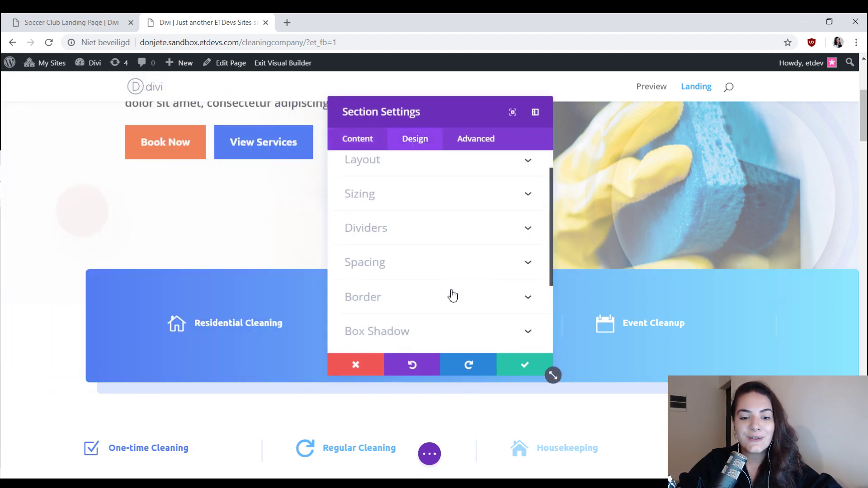
pyautogui.click(435, 296)
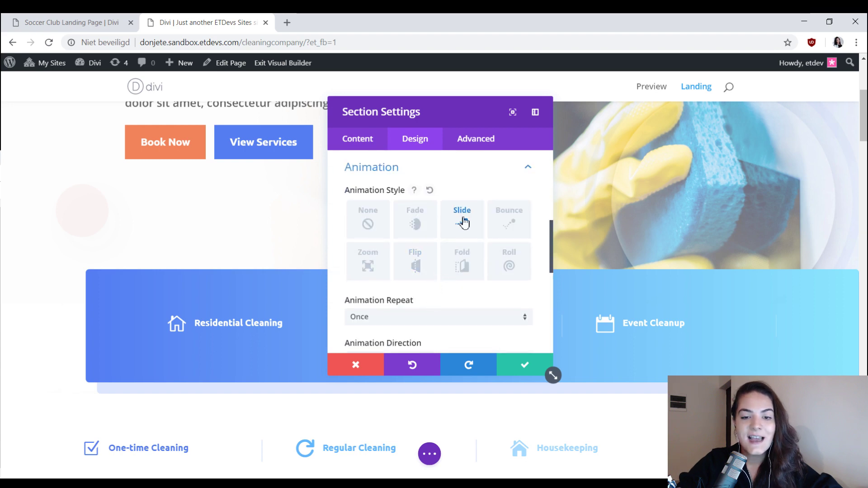
pyautogui.scroll(-1, 470, 244)
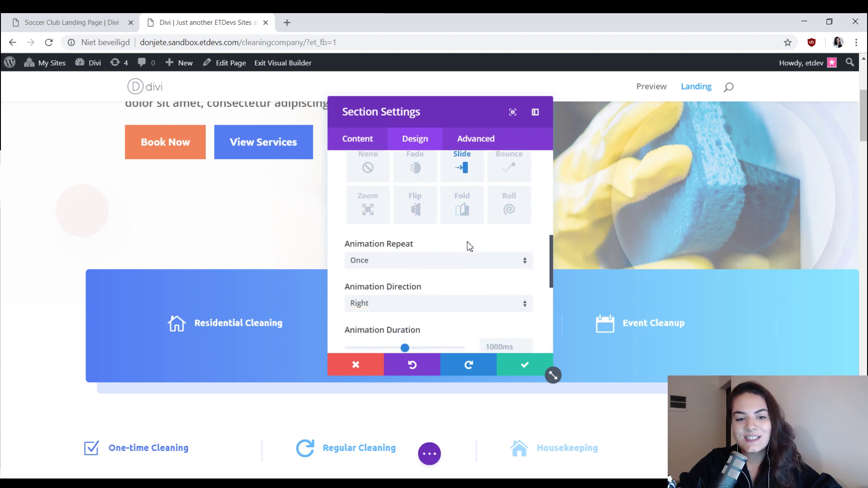
pyautogui.scroll(2, 411, 256)
pyautogui.click(375, 289)
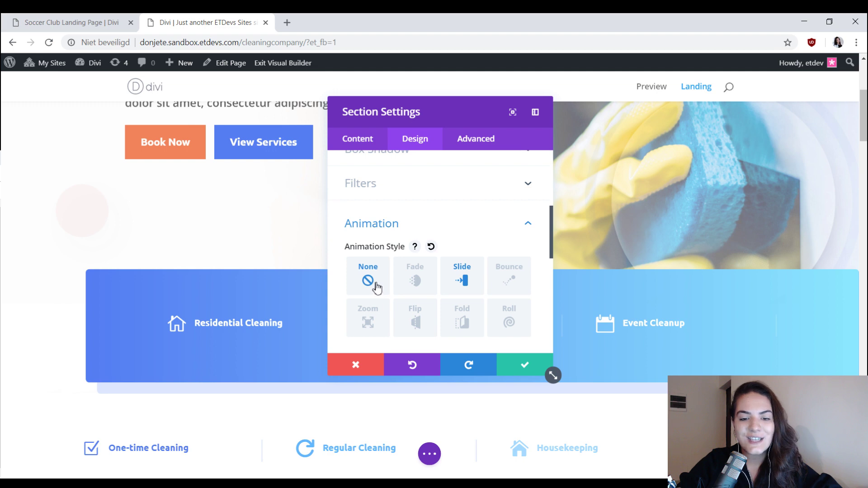
# Extend the section's None animation style to all sections throughout this page.
pyautogui.scroll(-1, 502, 249)
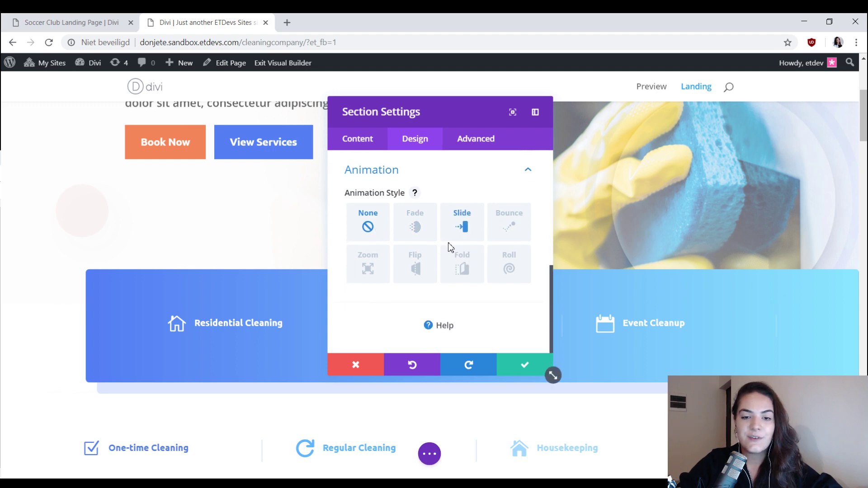
pyautogui.scroll(1, 448, 247)
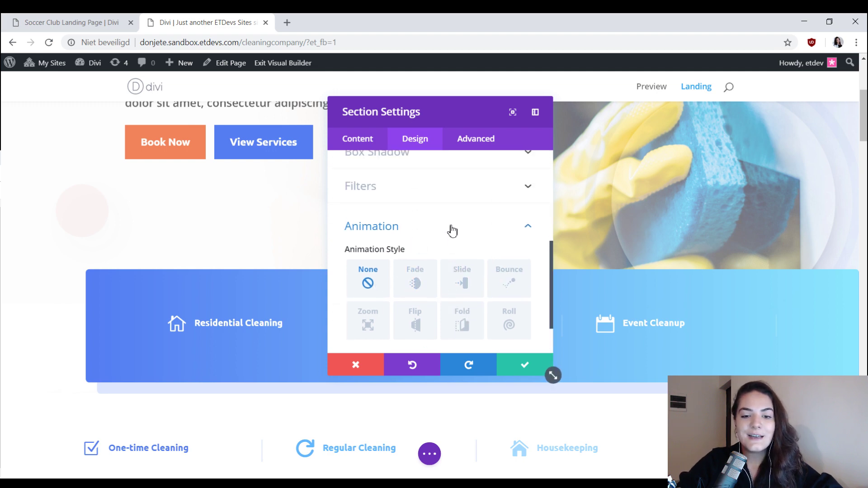
pyautogui.rightClick(443, 229)
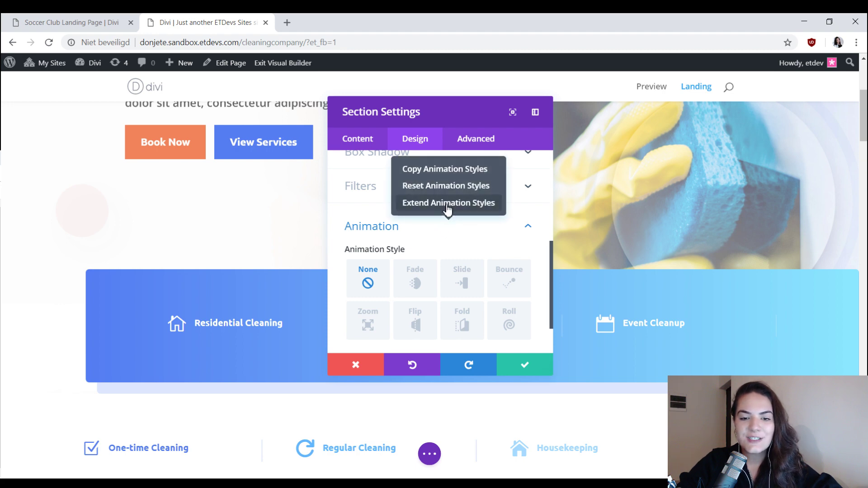
pyautogui.click(447, 208)
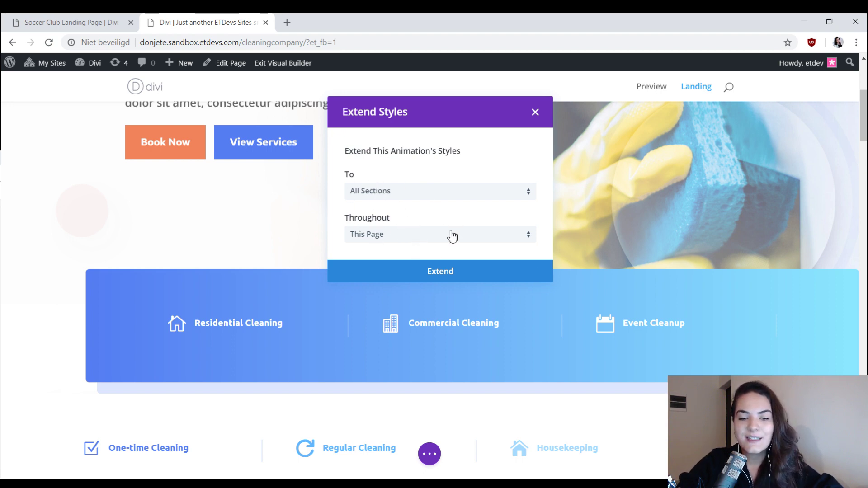
pyautogui.click(443, 278)
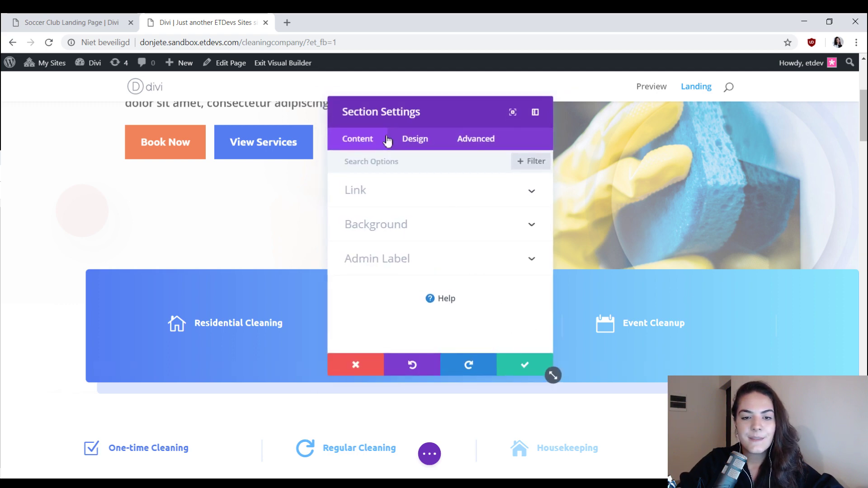
# Extend the blue gradient section's animation style to all rows throughout this page.
pyautogui.click(428, 144)
pyautogui.scroll(-3, 427, 314)
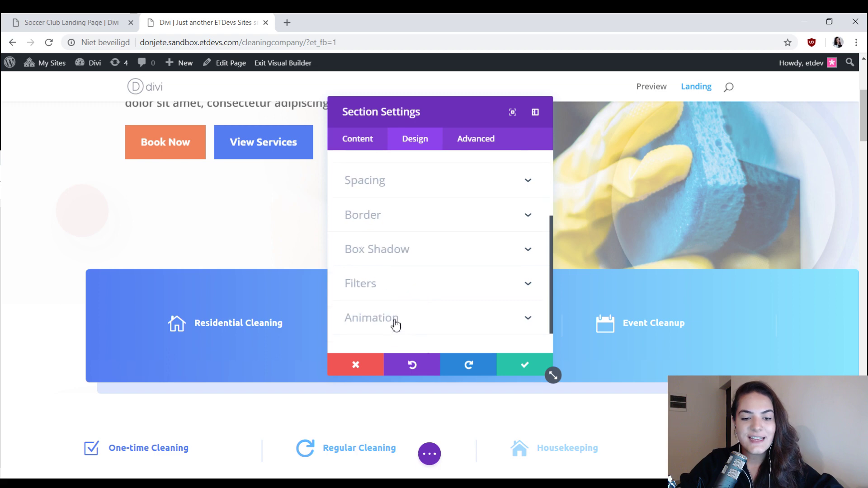
pyautogui.click(396, 321)
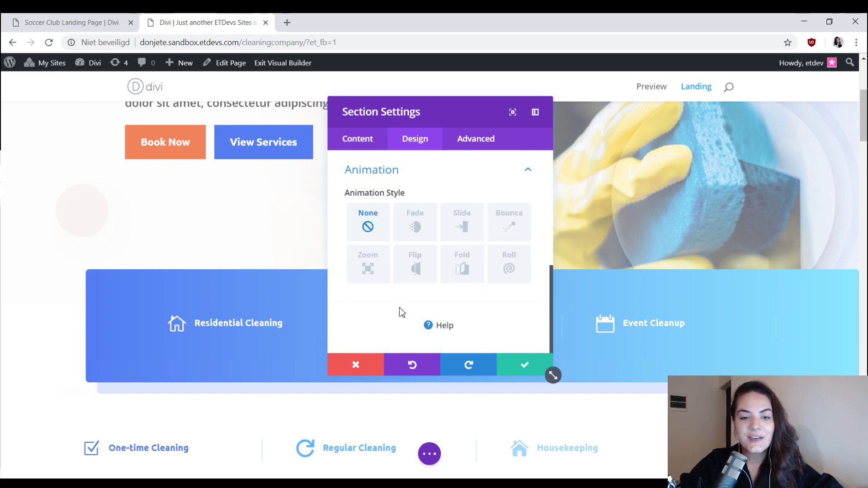
pyautogui.rightClick(420, 176)
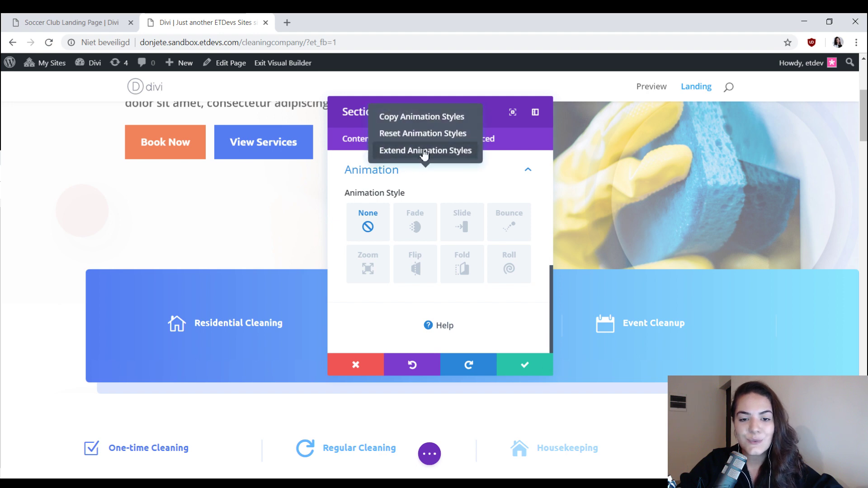
pyautogui.click(424, 151)
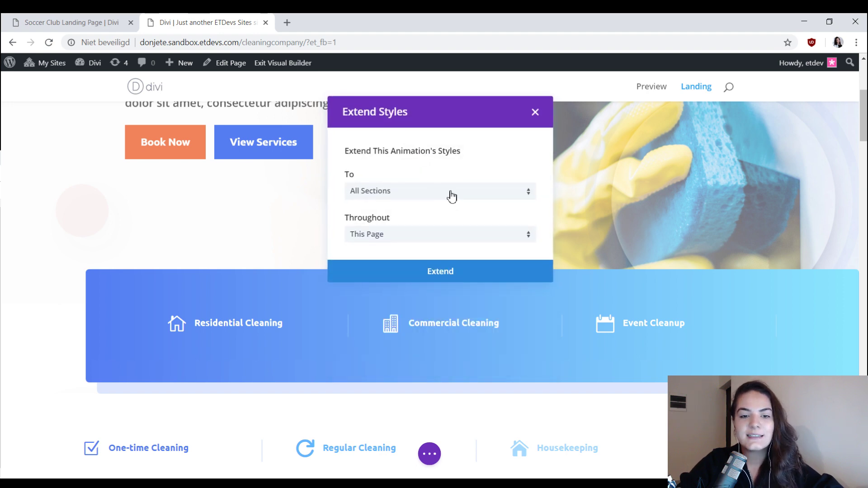
pyautogui.click(451, 195)
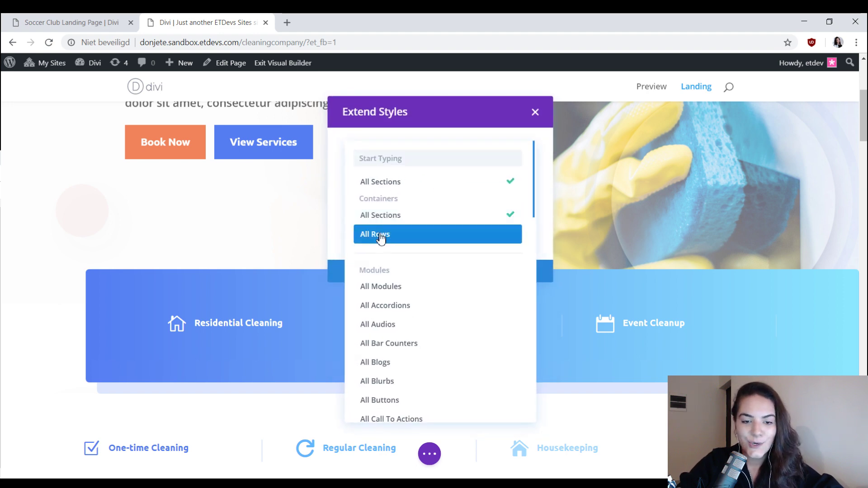
pyautogui.click(381, 236)
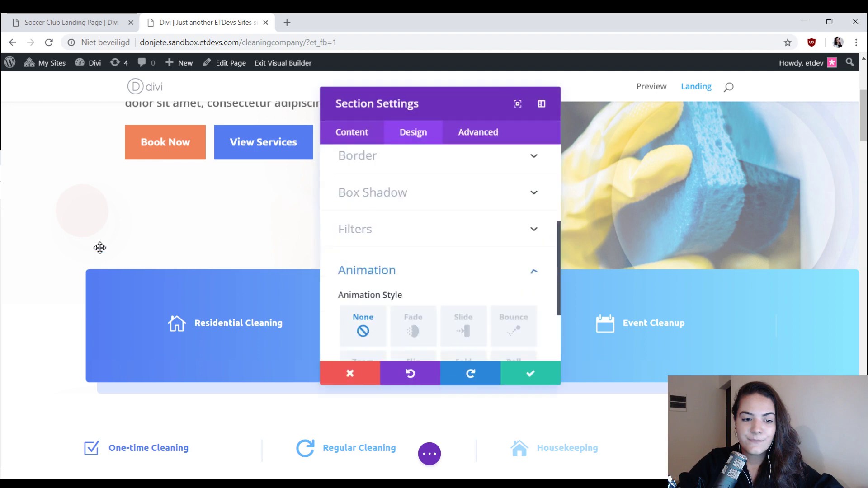
# Extend the same animation style to all modules on this page and save the section settings.
pyautogui.rightClick(424, 179)
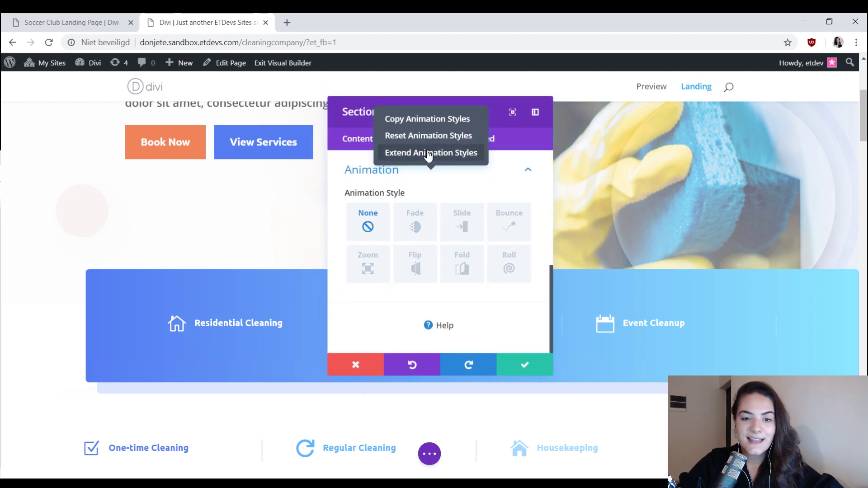
pyautogui.click(433, 151)
pyautogui.click(427, 195)
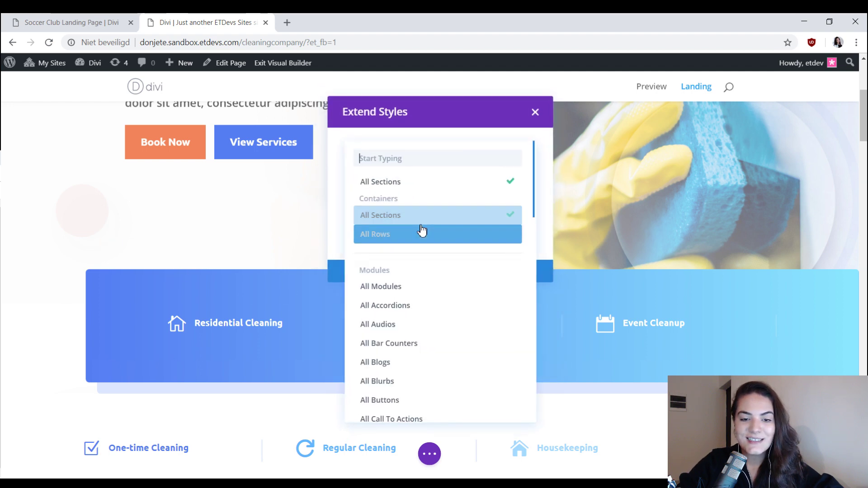
pyautogui.click(418, 297)
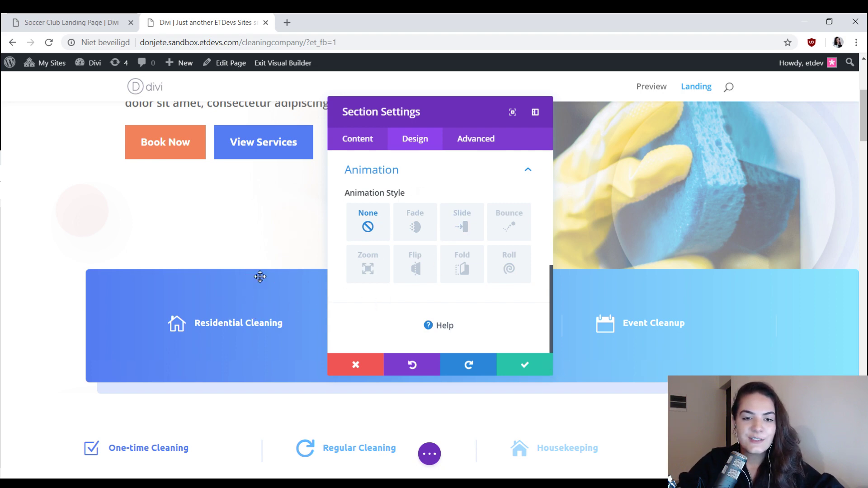
pyautogui.click(515, 367)
# Open the Preview page in a separate browser tab and close the Soccer Club tab.
pyautogui.scroll(-10, 557, 230)
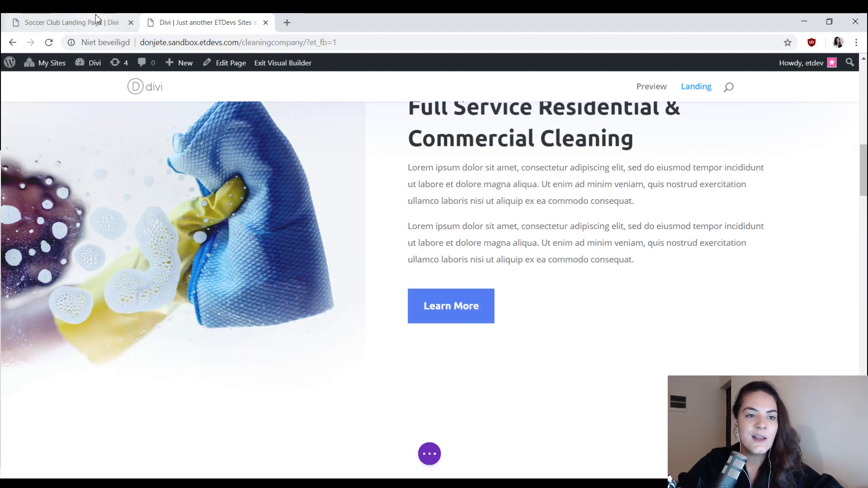
pyautogui.click(71, 22)
pyautogui.scroll(2, 422, 181)
pyautogui.click(243, 24)
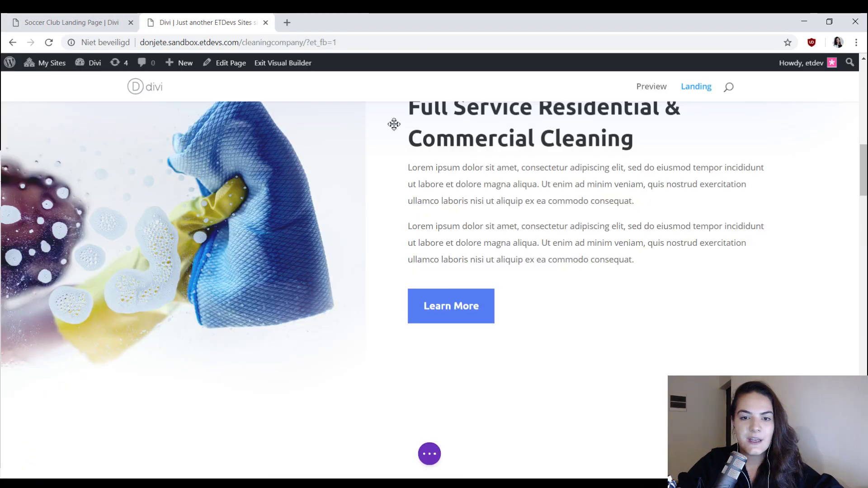
pyautogui.middleClick(661, 90)
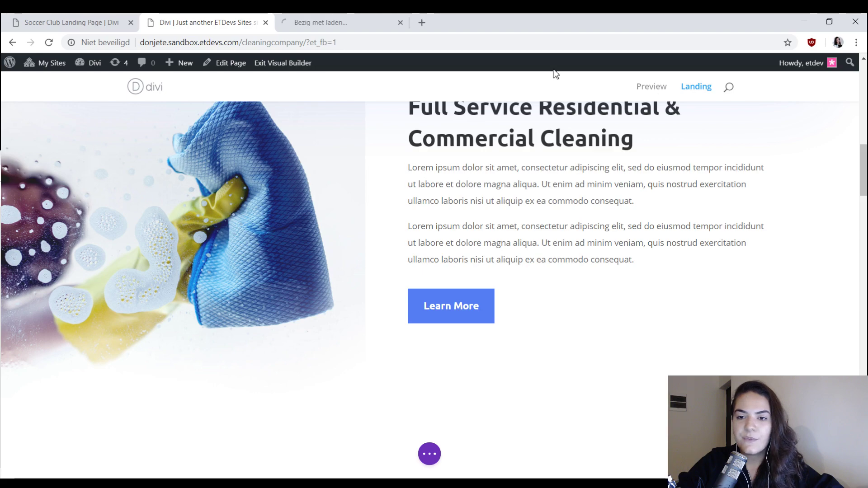
pyautogui.click(130, 22)
pyautogui.click(181, 21)
# Examine the shape and placement of the blue 20% OFF boxes around Our Services on the Preview page.
pyautogui.scroll(-15, 319, 176)
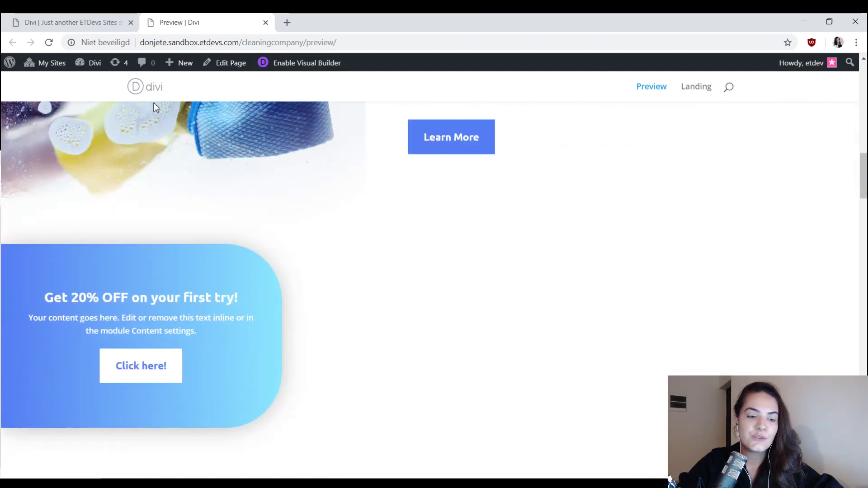
pyautogui.scroll(-7, 397, 176)
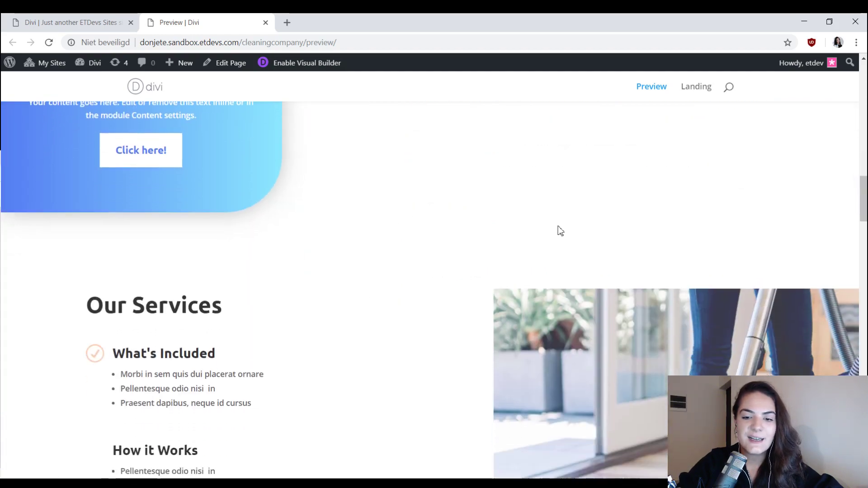
pyautogui.scroll(-8, 404, 345)
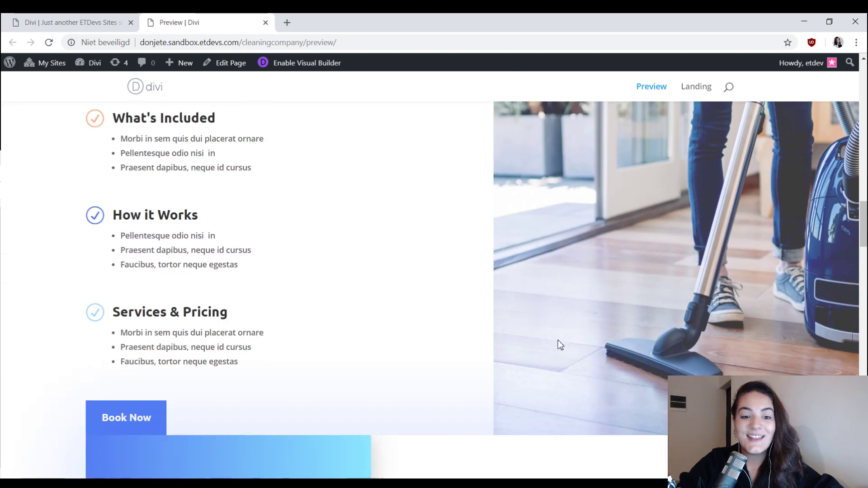
pyautogui.scroll(-2, 362, 346)
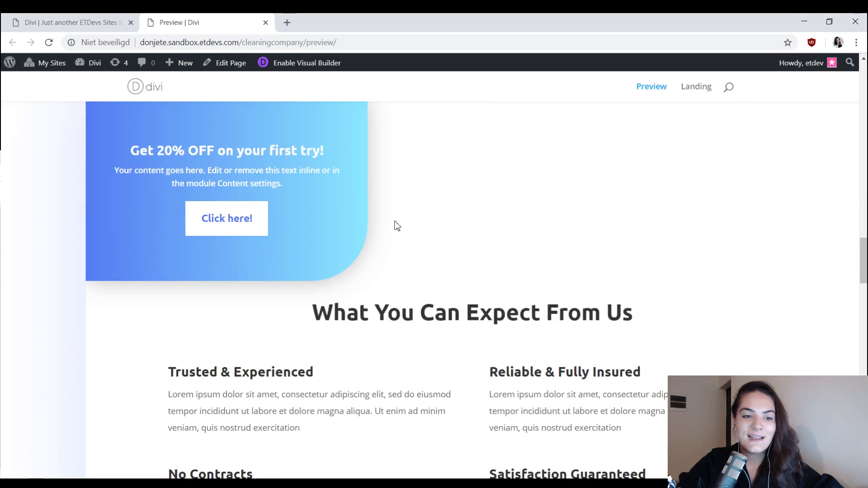
pyautogui.scroll(15, 388, 226)
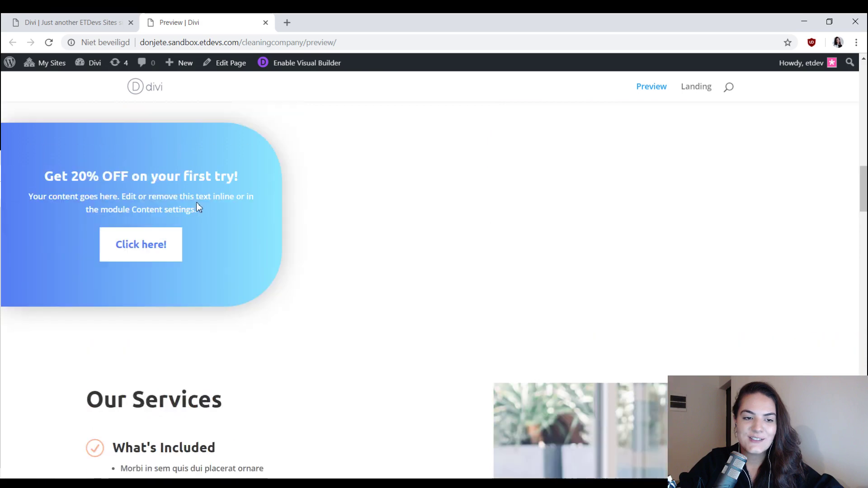
pyautogui.scroll(3, 196, 202)
# Add a one-column row below the Full Service row on the Landing page without inserting a module.
pyautogui.click(73, 22)
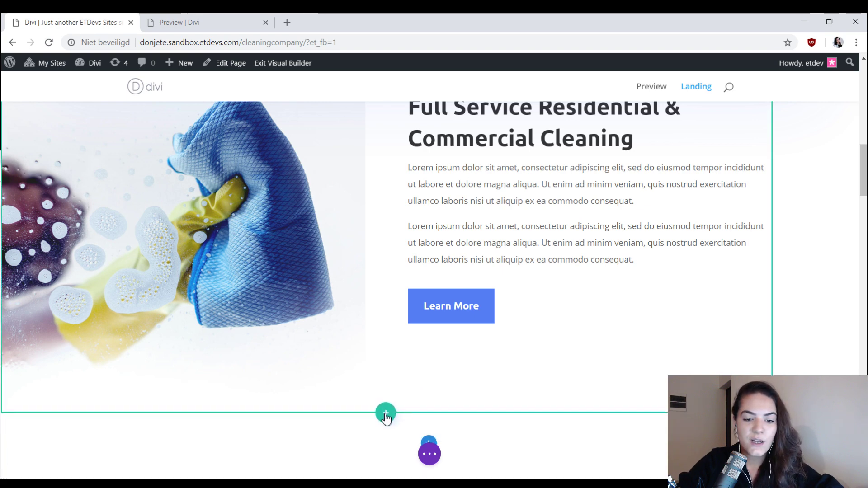
pyautogui.click(386, 413)
pyautogui.press('Escape')
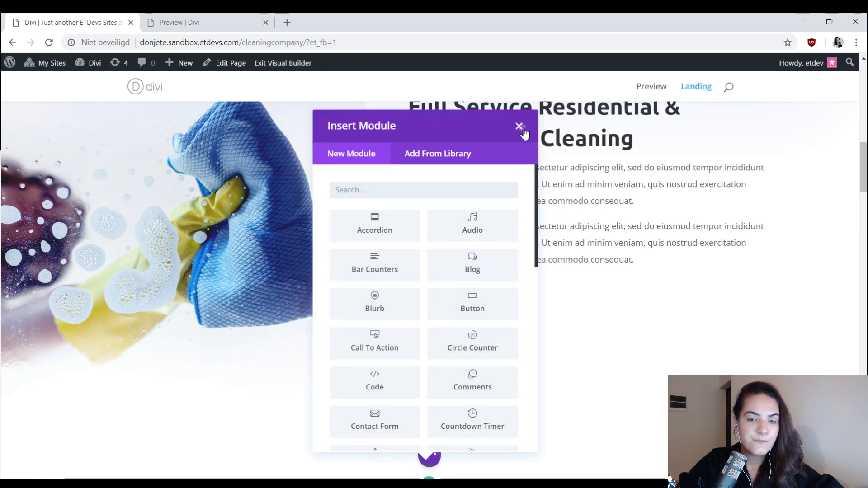
pyautogui.click(520, 127)
pyautogui.scroll(-3, 281, 339)
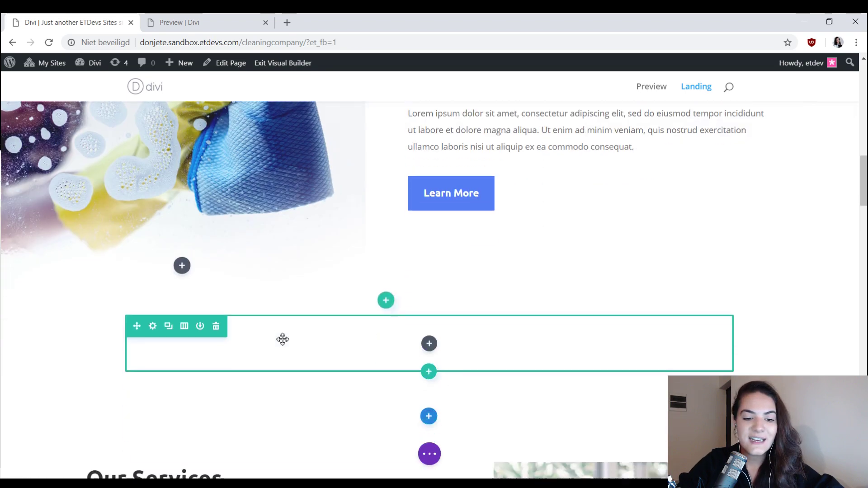
# Set the new row's alignment to left in its design settings.
pyautogui.click(152, 326)
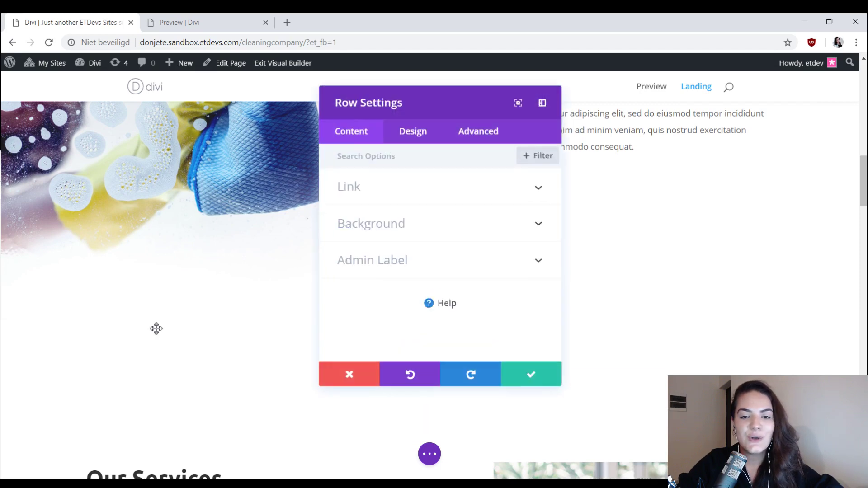
pyautogui.click(413, 142)
pyautogui.click(415, 185)
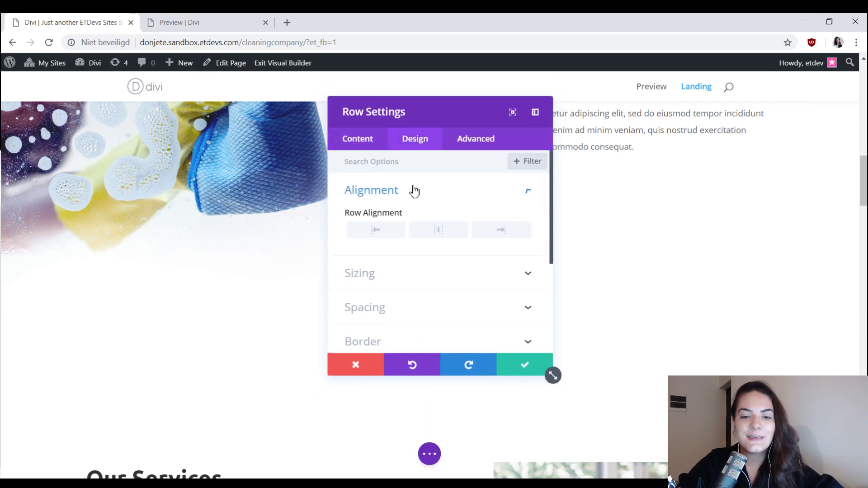
pyautogui.click(394, 230)
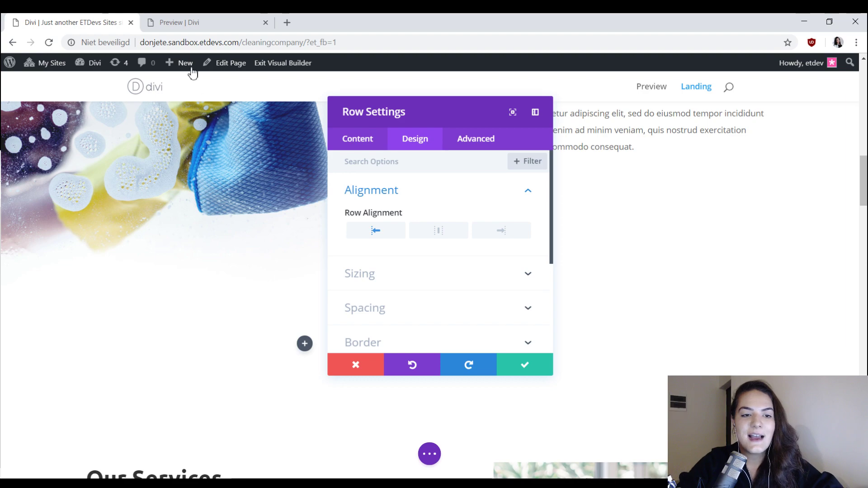
# Check on the Preview page how the promotional boxes are aligned, down to the orange box above the footer.
pyautogui.click(190, 23)
pyautogui.scroll(-5, 205, 332)
pyautogui.scroll(3, 242, 351)
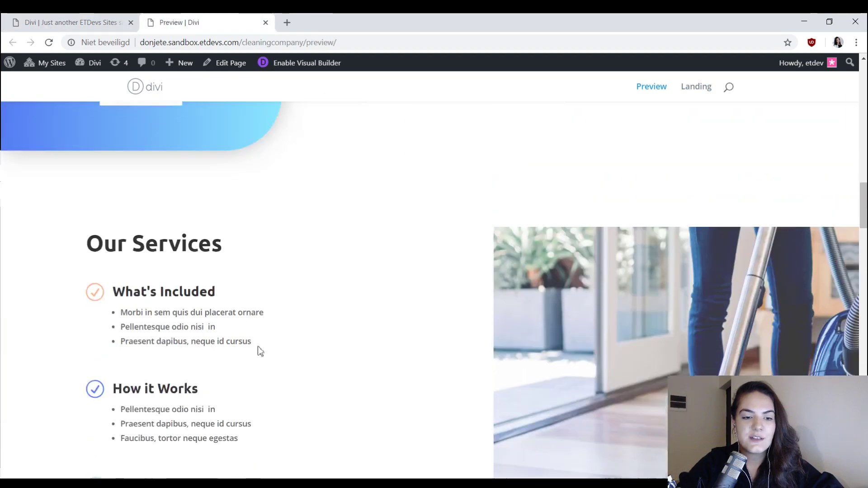
pyautogui.scroll(-20, 319, 312)
pyautogui.scroll(-15, 590, 339)
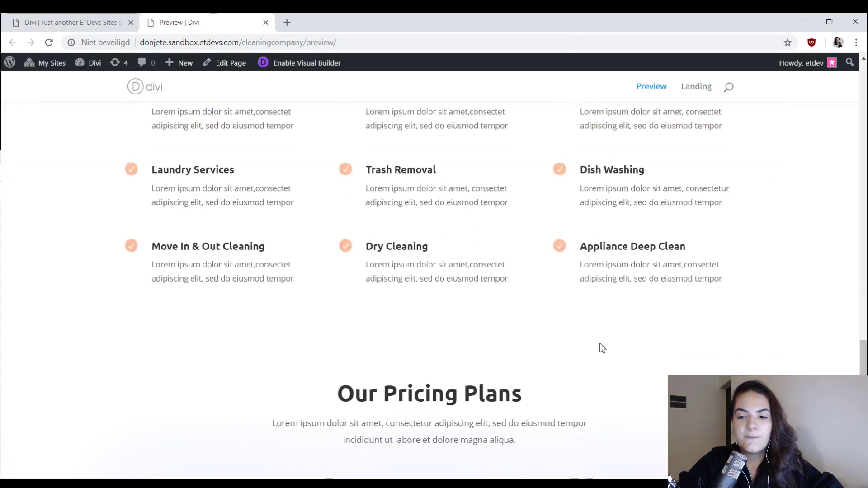
pyautogui.scroll(-3, 713, 302)
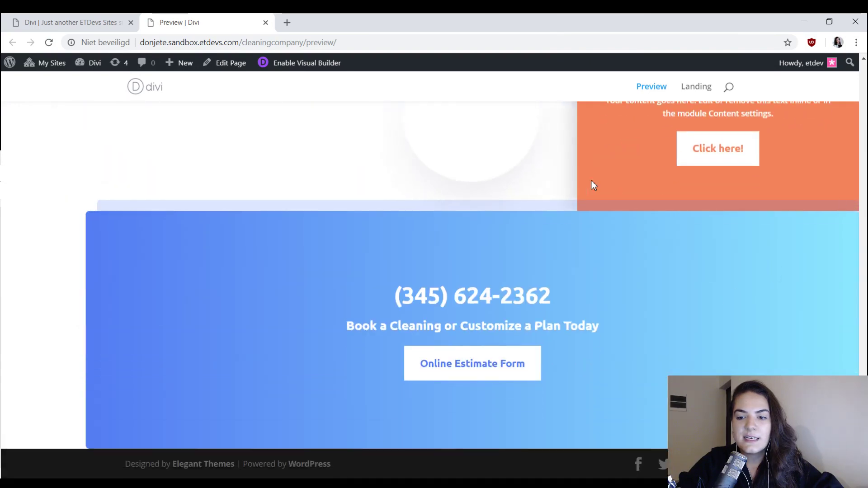
# Back on the Landing page, align the new row left and give it a custom width of 500px.
pyautogui.click(76, 22)
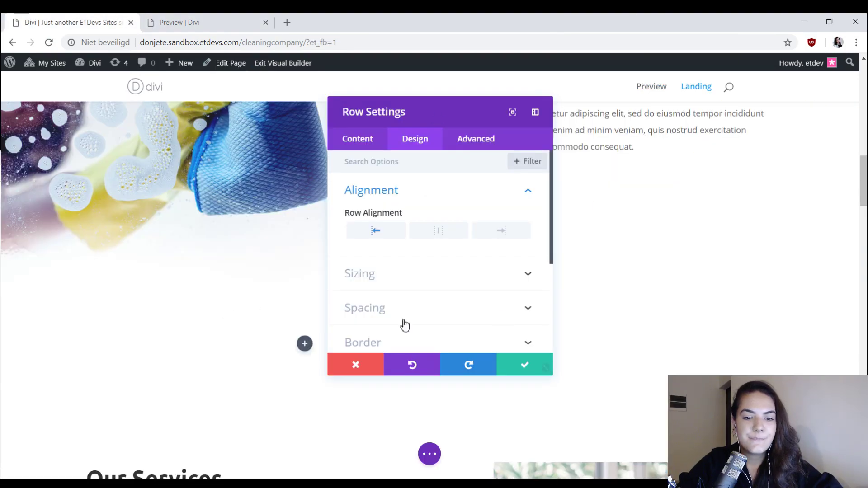
pyautogui.click(378, 232)
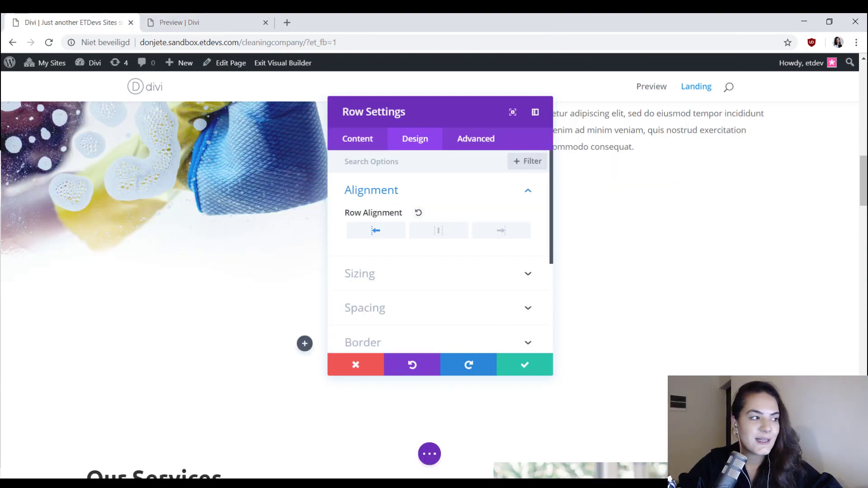
pyautogui.click(385, 276)
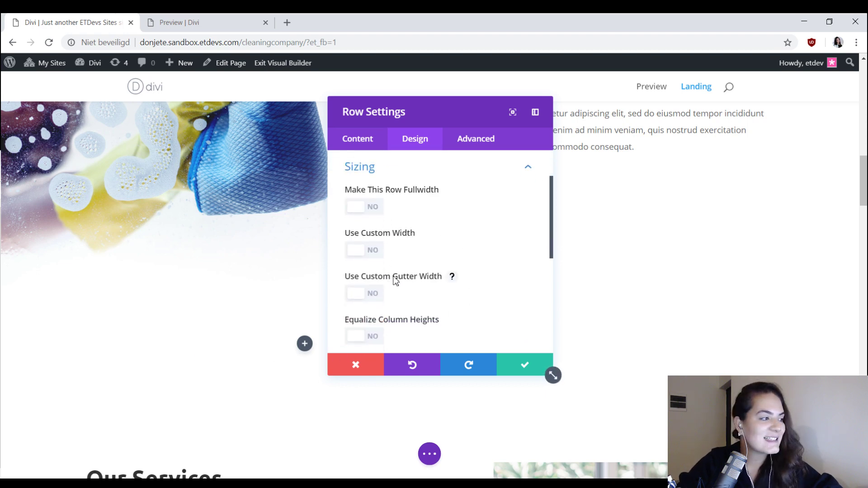
pyautogui.click(376, 259)
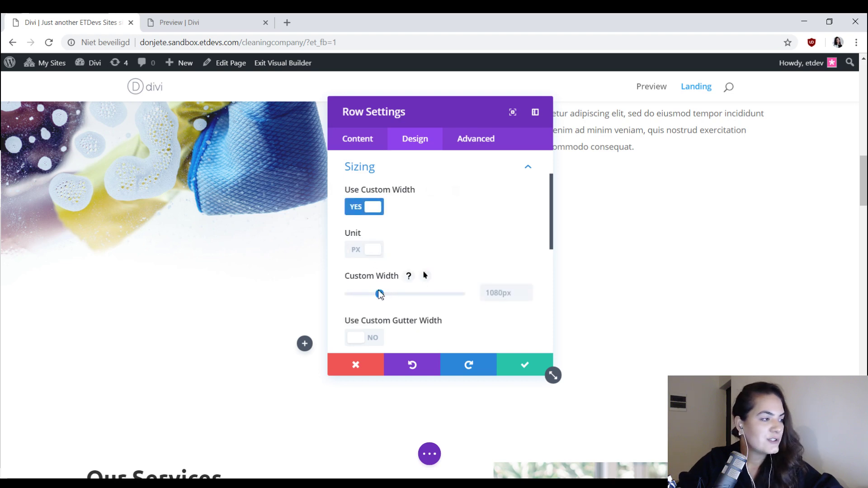
pyautogui.moveTo(380, 296); pyautogui.dragTo(342, 295)
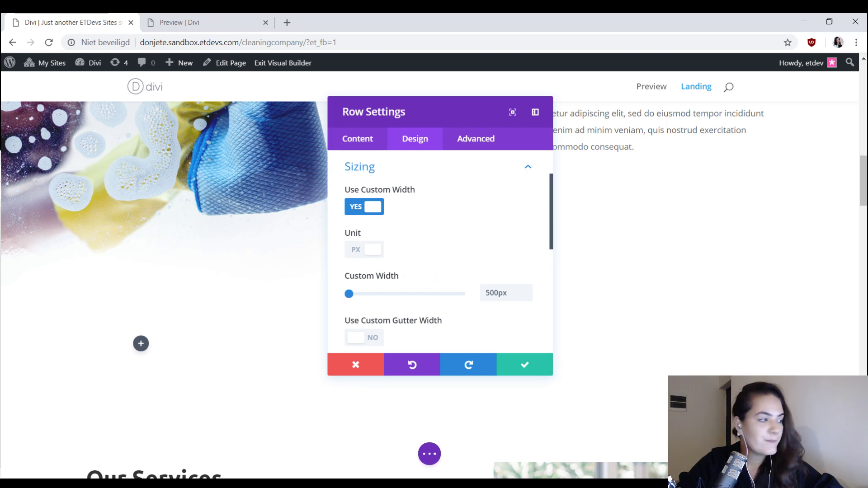
# Set the row's custom top and bottom padding to 0px and save the row settings.
pyautogui.scroll(-5, 433, 297)
pyautogui.click(410, 261)
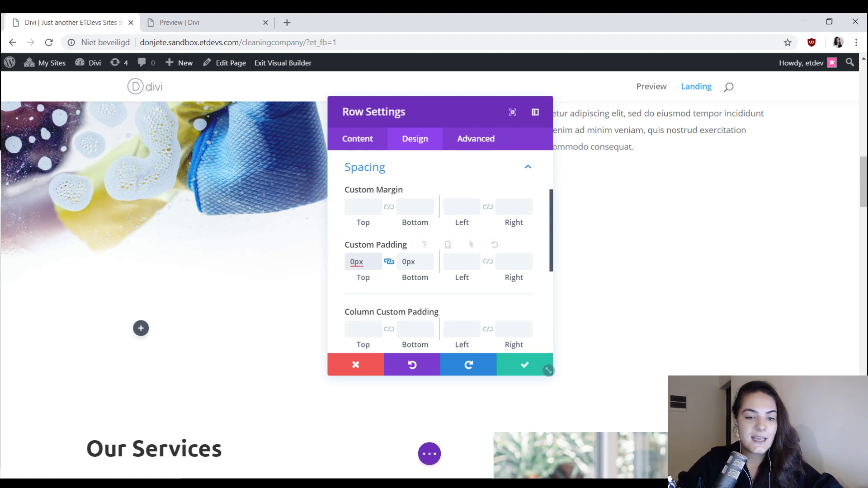
pyautogui.click(547, 371)
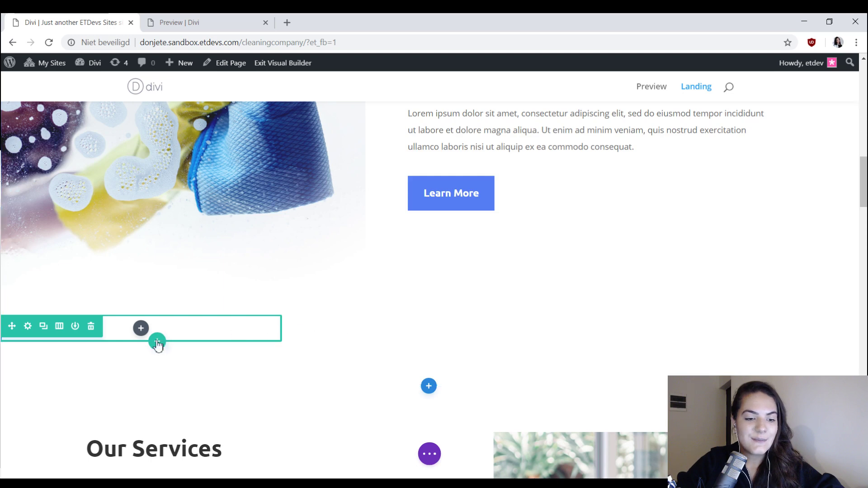
# Insert a Call To Action module into the new left-aligned row.
pyautogui.click(140, 328)
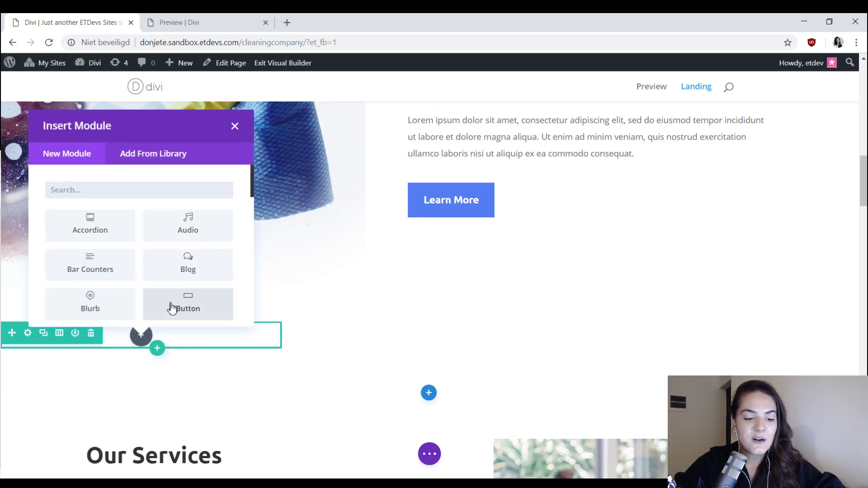
pyautogui.write('cal')
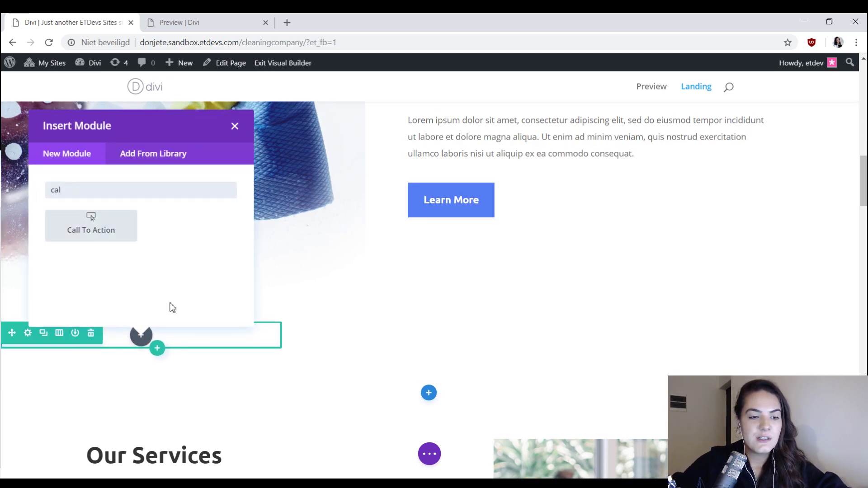
pyautogui.click(117, 229)
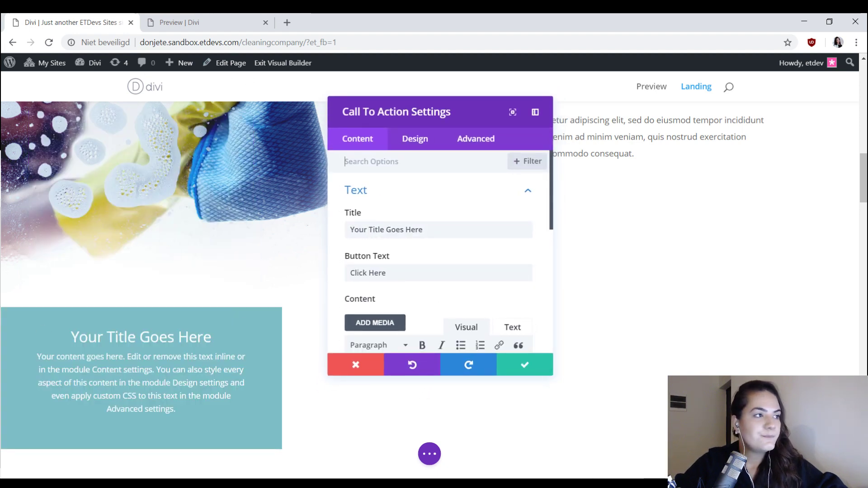
# Title the call to action "Get 20% OFF on your first try!" and shorten its body text to end after "module Content settings.".
pyautogui.hotkey('alt', 'Tab')
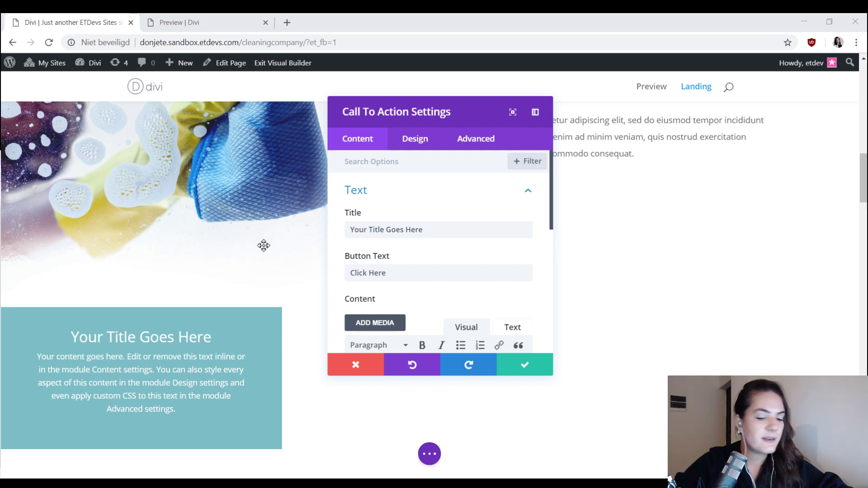
pyautogui.tripleClick(455, 232)
pyautogui.write('Get 20% OFF on your first try!')
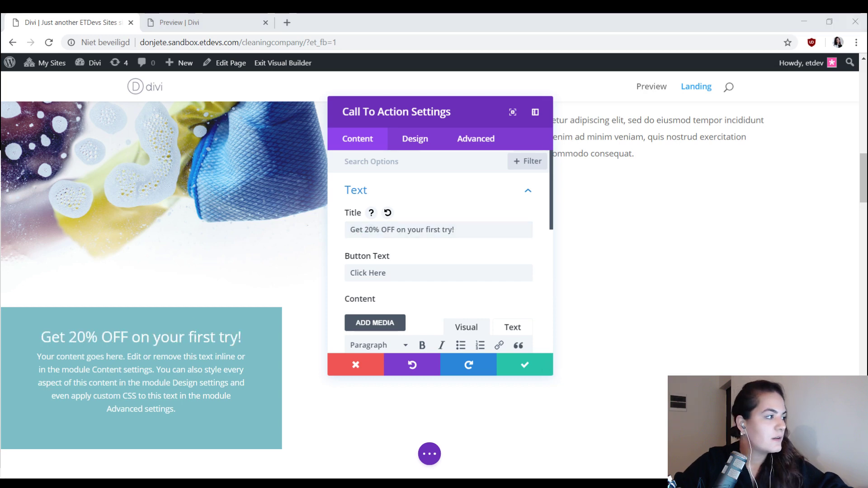
pyautogui.scroll(-4, 509, 289)
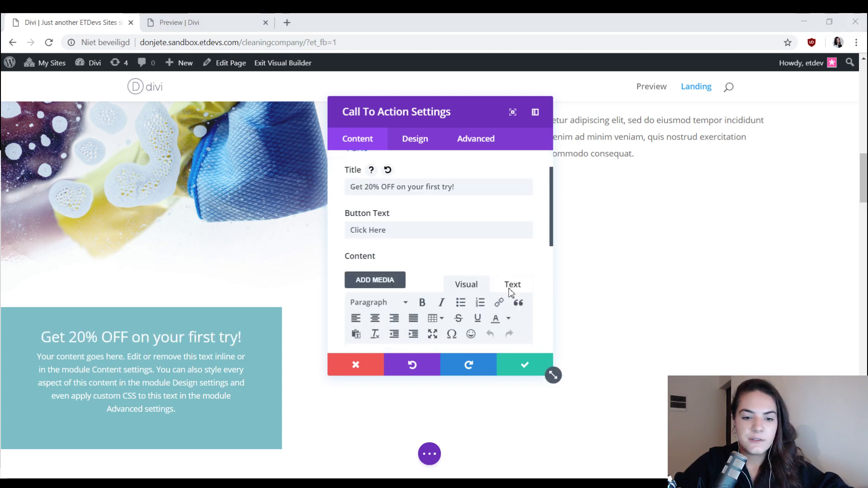
pyautogui.tripleClick(436, 284)
pyautogui.write('Your content goes here. Edit or remove this text inline or in the module Content settings.')
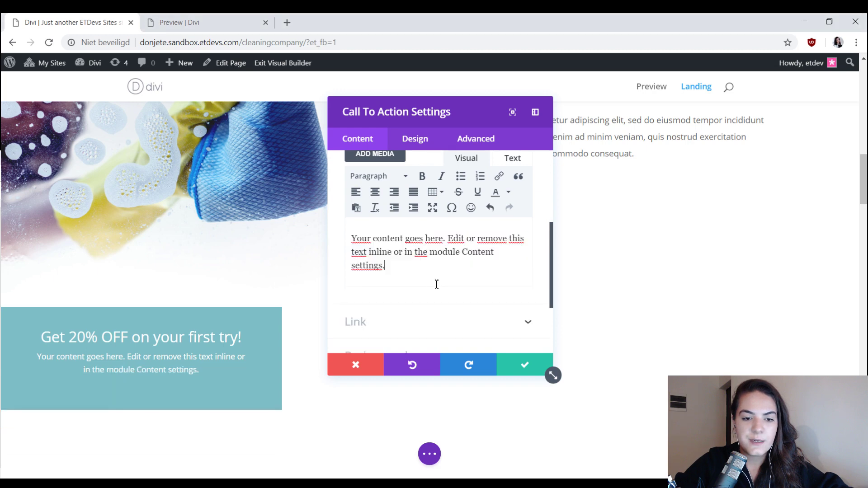
# Change the call to action's button text to "Click here!".
pyautogui.scroll(3, 436, 285)
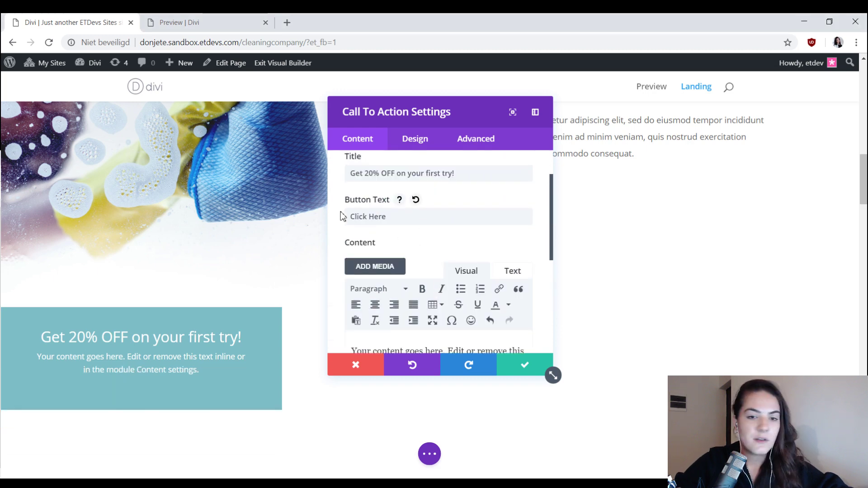
pyautogui.click(379, 218)
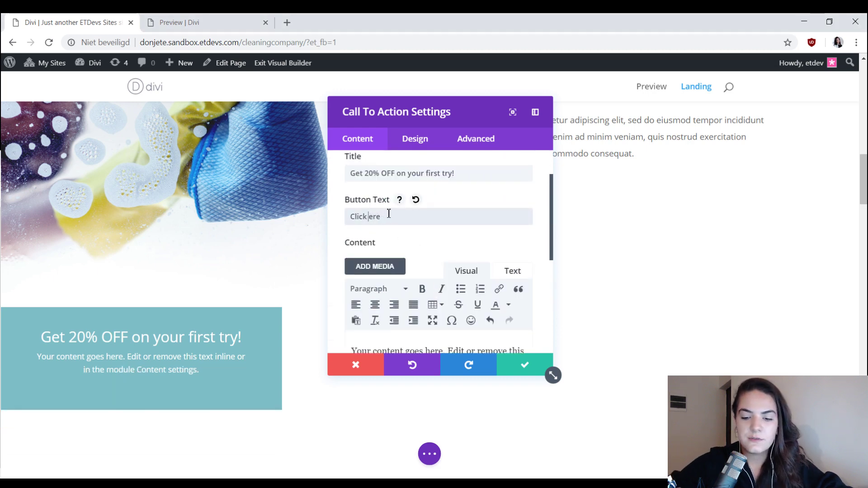
pyautogui.click(405, 221)
pyautogui.write('!')
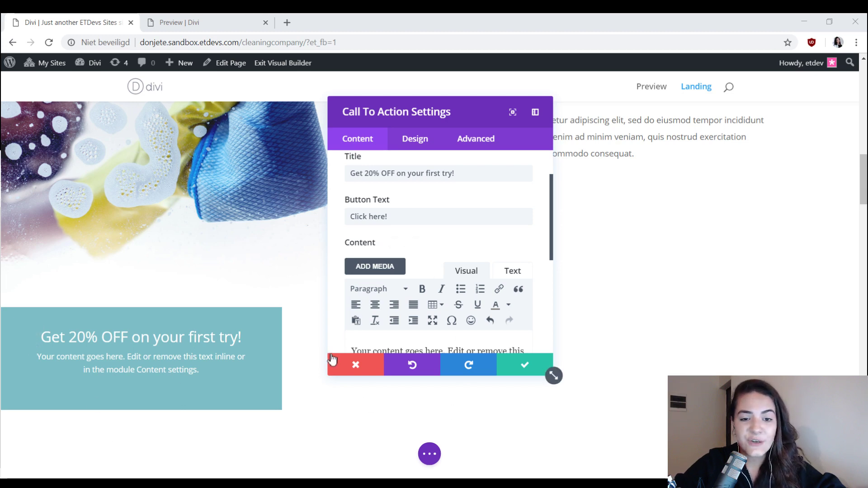
# Set the call to action's button link URL to #.
pyautogui.scroll(-3, 446, 230)
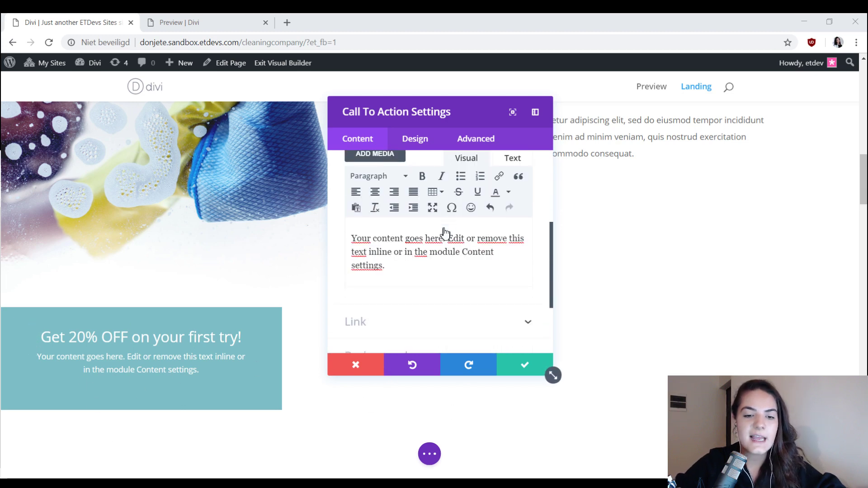
pyautogui.scroll(-2, 430, 266)
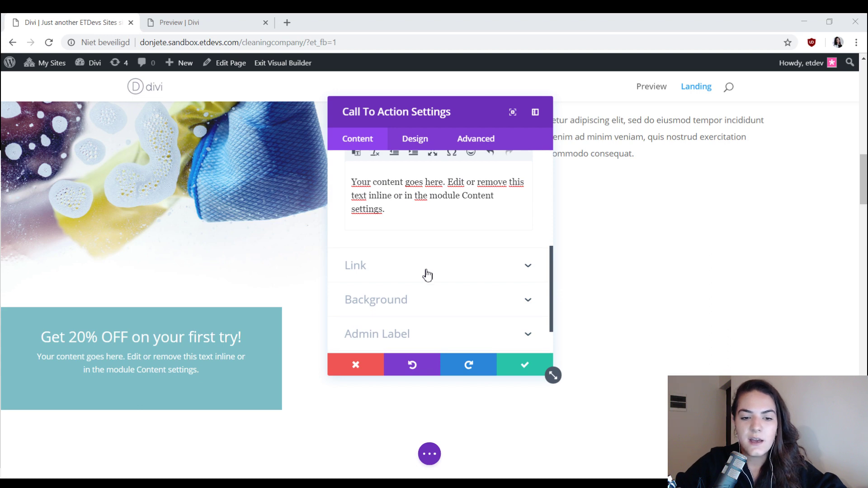
pyautogui.click(434, 269)
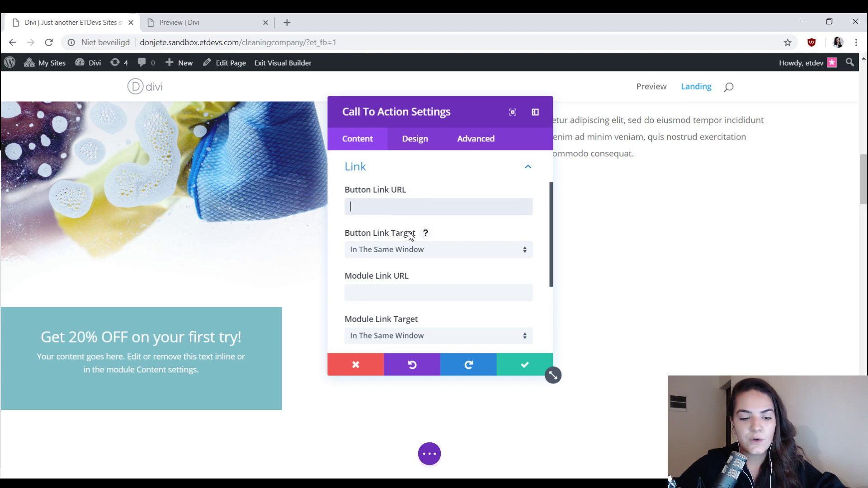
pyautogui.write('3')
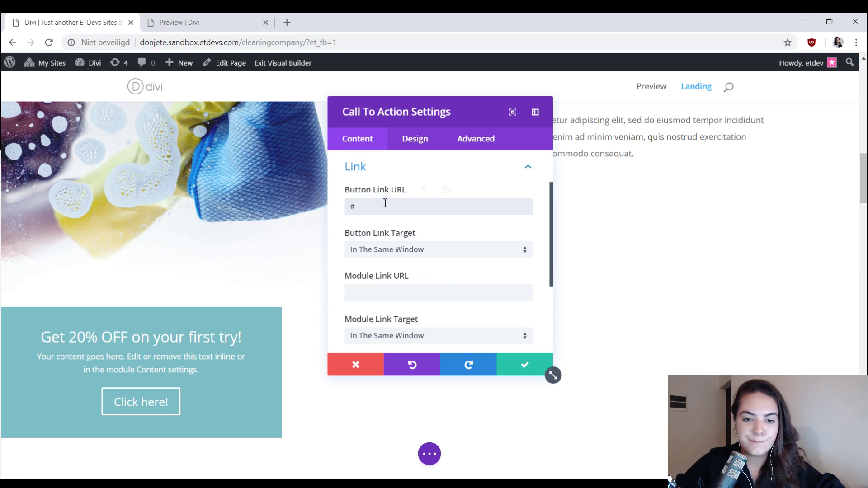
pyautogui.click(360, 209)
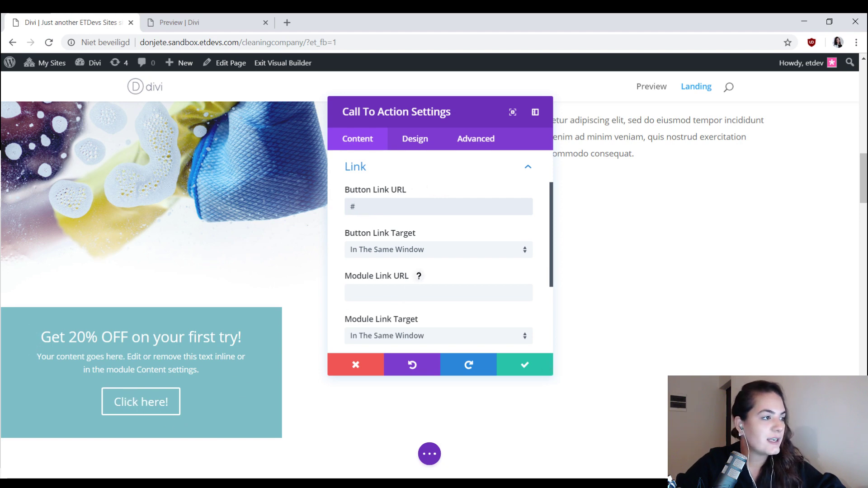
# Turn off the background color of the call to action and save the module.
pyautogui.scroll(-3, 427, 267)
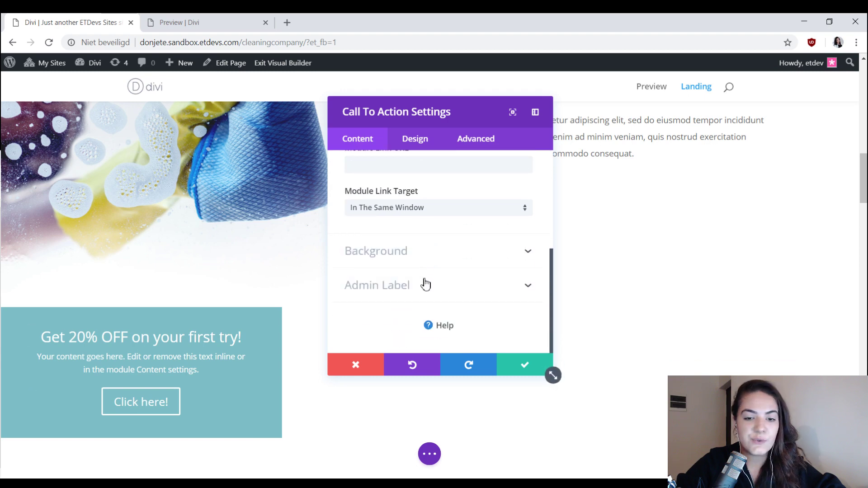
pyautogui.click(422, 253)
pyautogui.scroll(1, 422, 257)
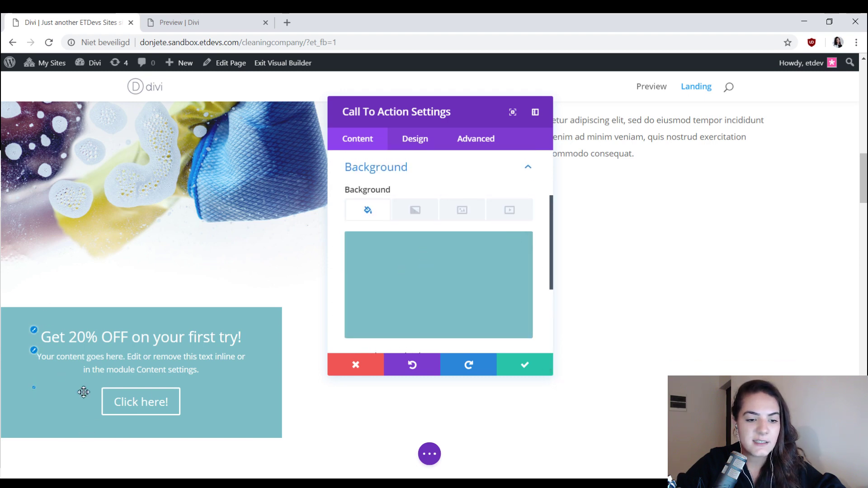
pyautogui.scroll(-1, 385, 295)
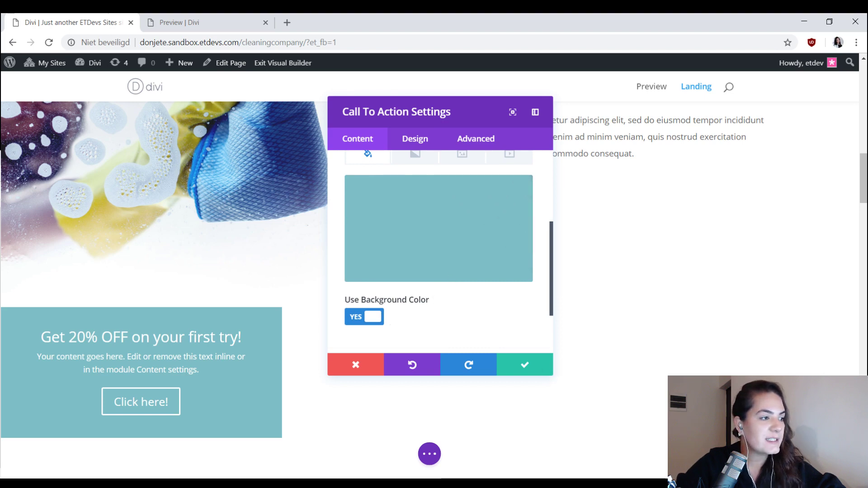
pyautogui.click(370, 322)
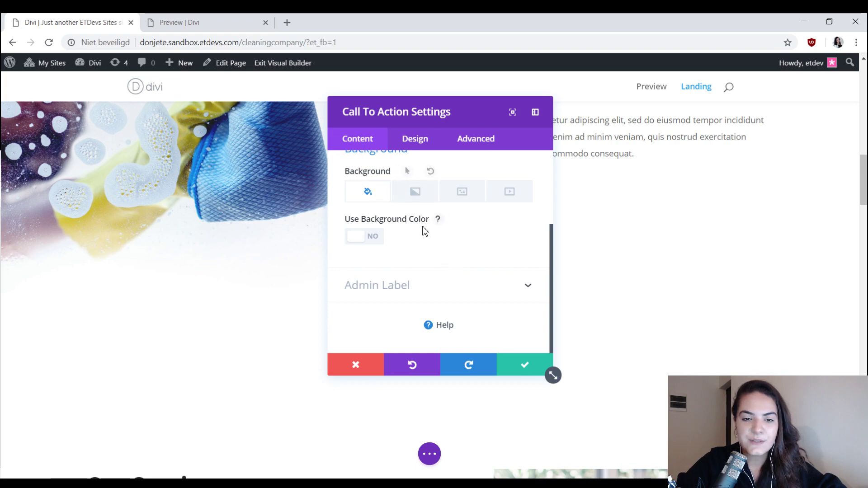
pyautogui.click(506, 365)
# Copy the background gradient from the blue section containing Residential Cleaning, Commercial Cleaning and Event Cleanup.
pyautogui.scroll(5, 486, 253)
pyautogui.scroll(7, 484, 249)
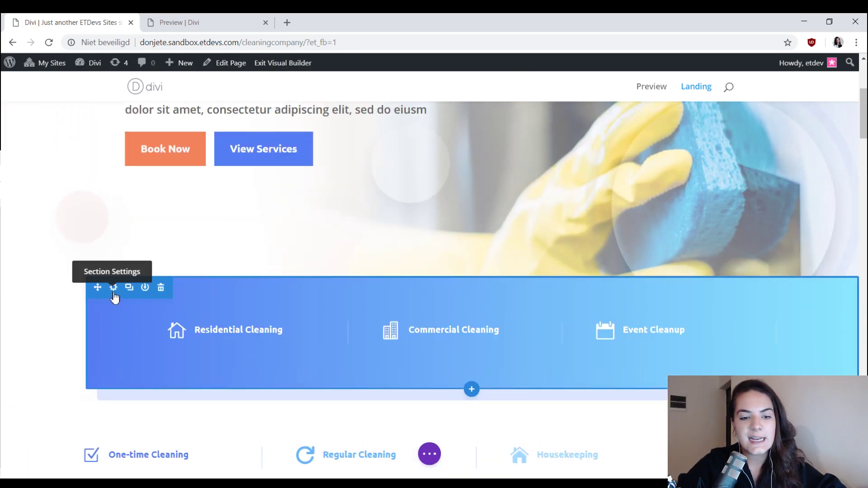
pyautogui.click(114, 288)
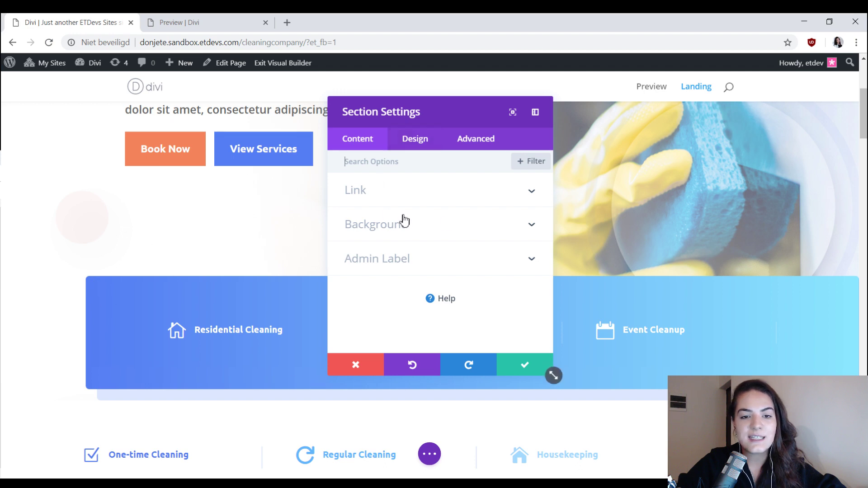
pyautogui.click(441, 225)
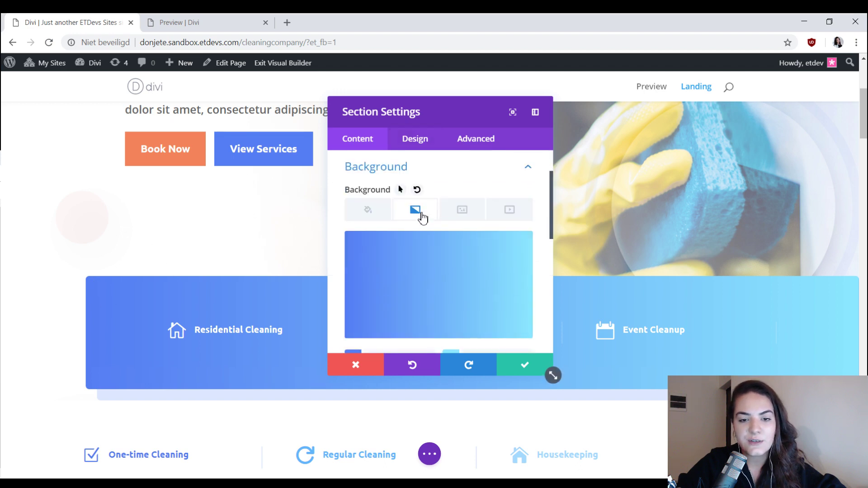
pyautogui.rightClick(421, 217)
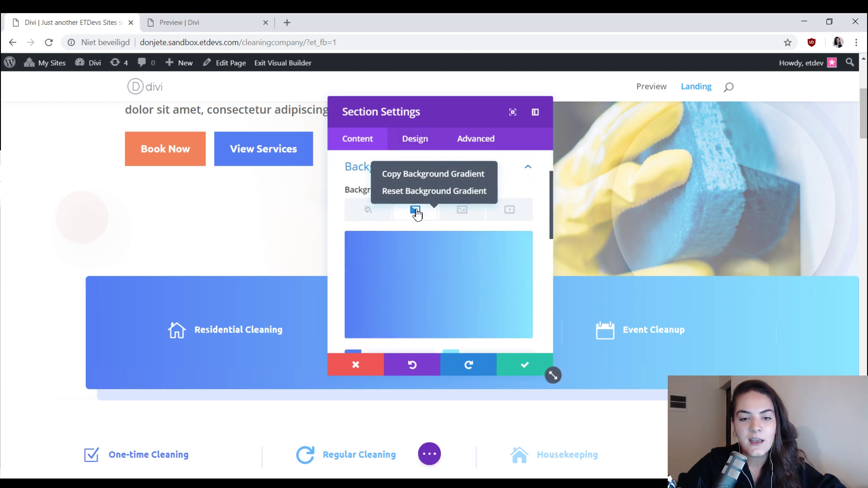
pyautogui.click(422, 174)
pyautogui.click(508, 372)
# Paste the copied gradient onto the background of the 20% OFF Call To Action module and show its gradient settings.
pyautogui.scroll(-8, 138, 331)
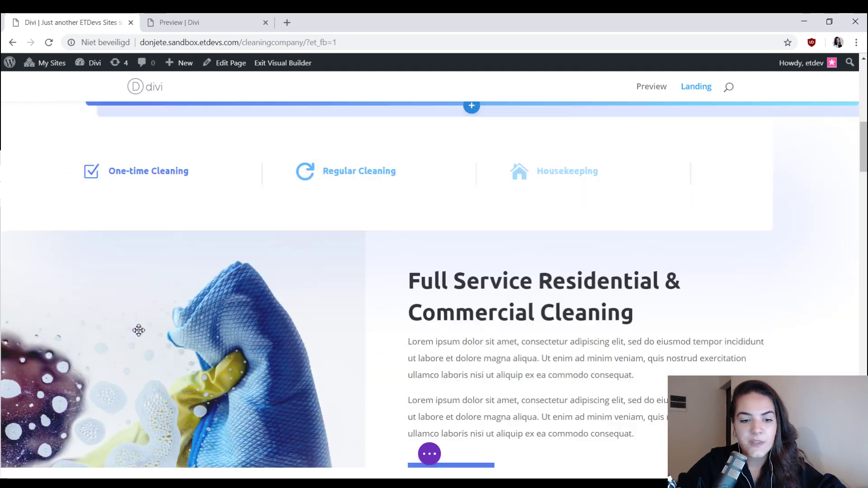
pyautogui.scroll(-5, 138, 331)
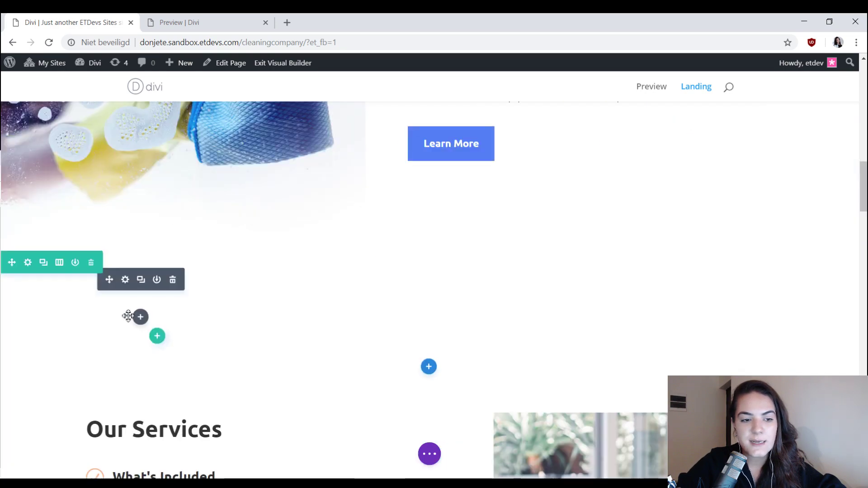
pyautogui.click(125, 279)
pyautogui.scroll(-6, 398, 280)
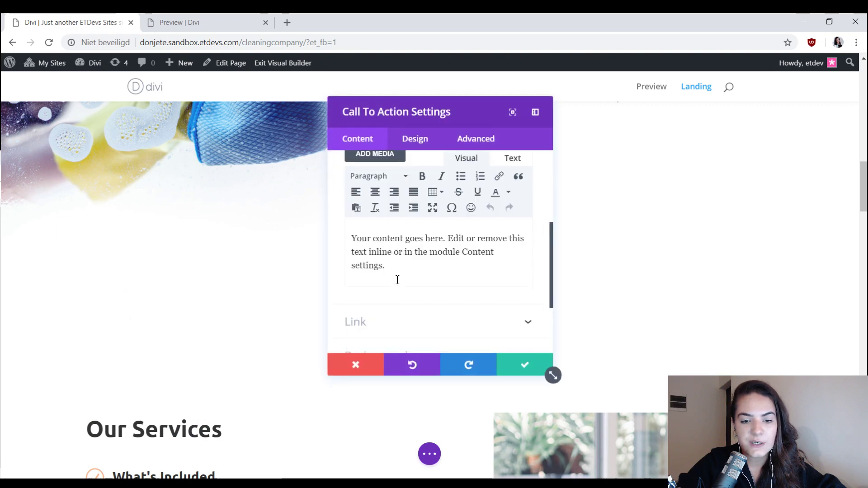
pyautogui.click(414, 260)
pyautogui.rightClick(418, 217)
pyautogui.click(433, 179)
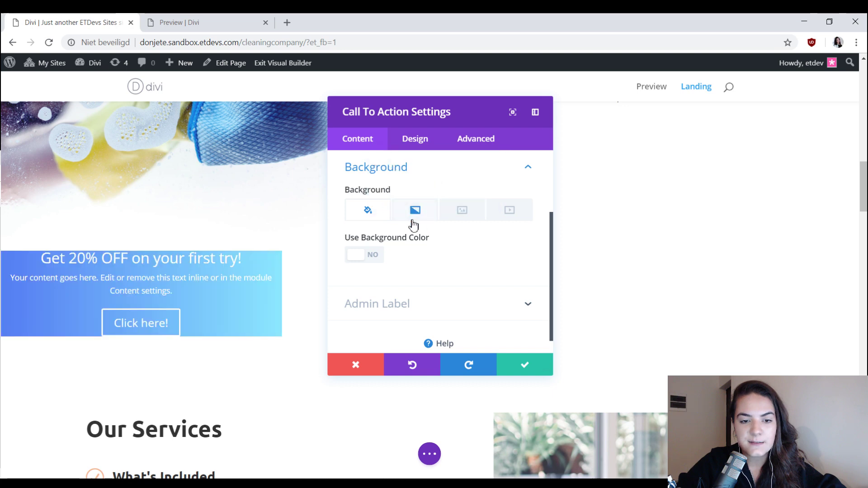
pyautogui.click(414, 213)
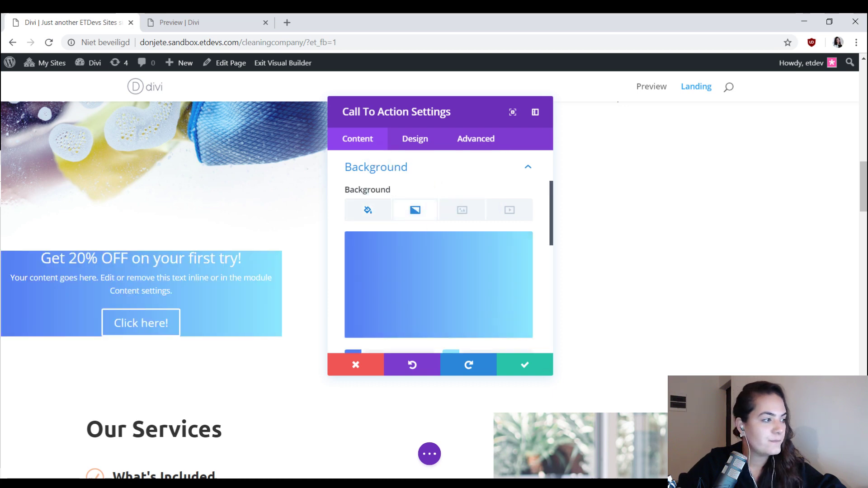
# Set the title font of the 20% OFF call to action to Ubuntu.
pyautogui.click(415, 140)
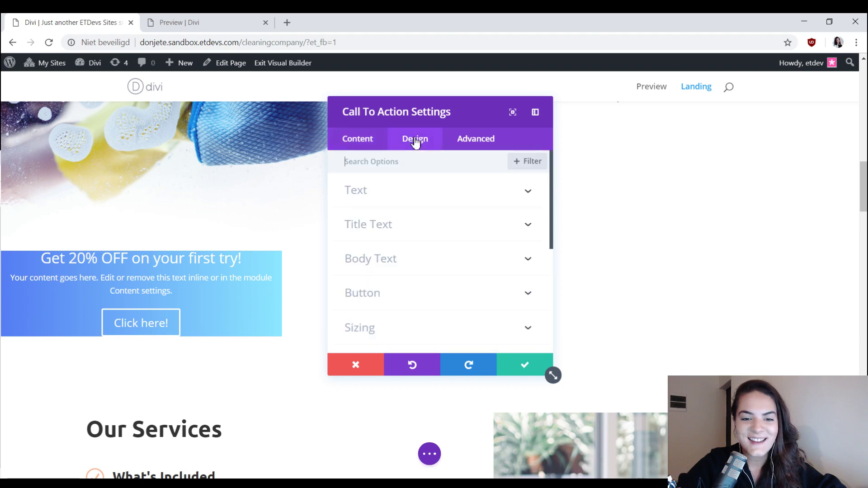
pyautogui.click(414, 230)
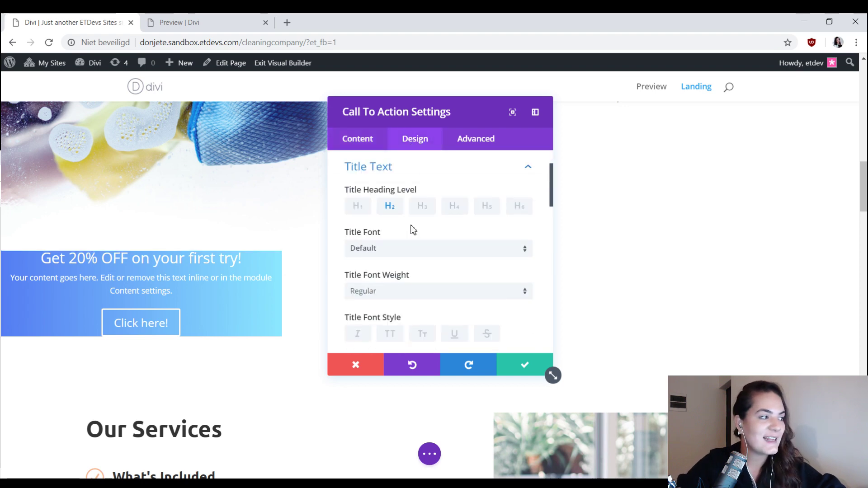
pyautogui.click(408, 251)
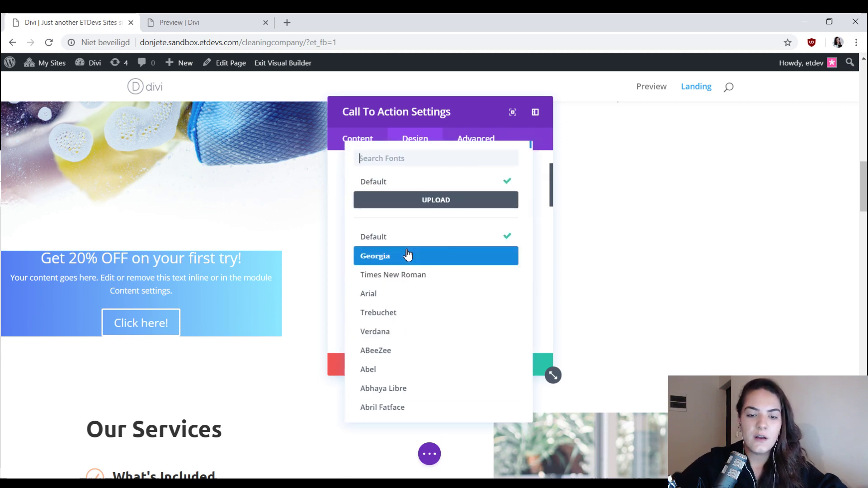
pyautogui.write('ubu')
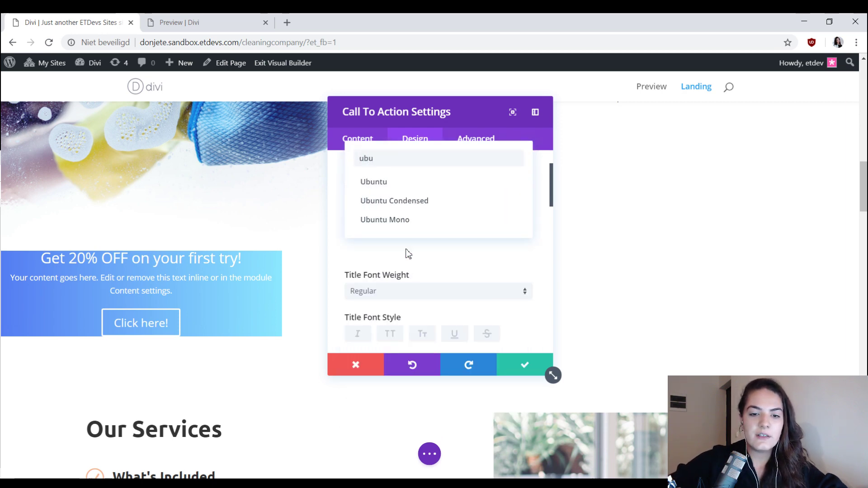
pyautogui.click(429, 183)
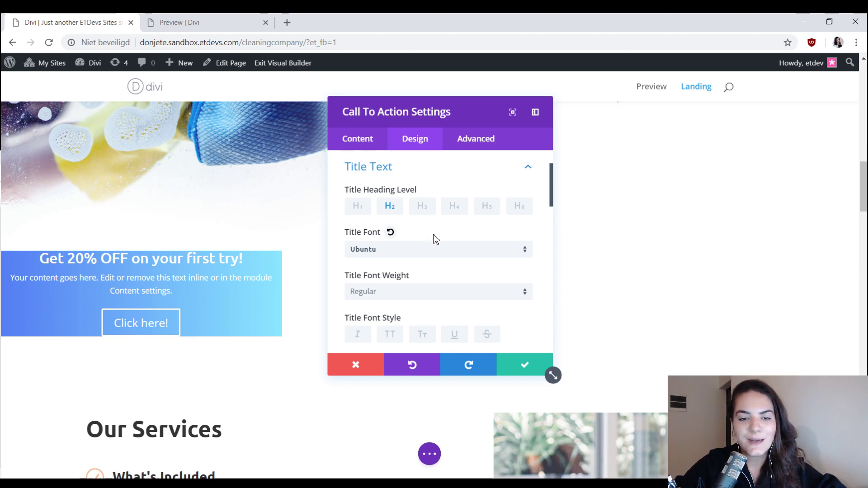
# Set the title font weight of the call to action to Bold.
pyautogui.scroll(-1, 440, 237)
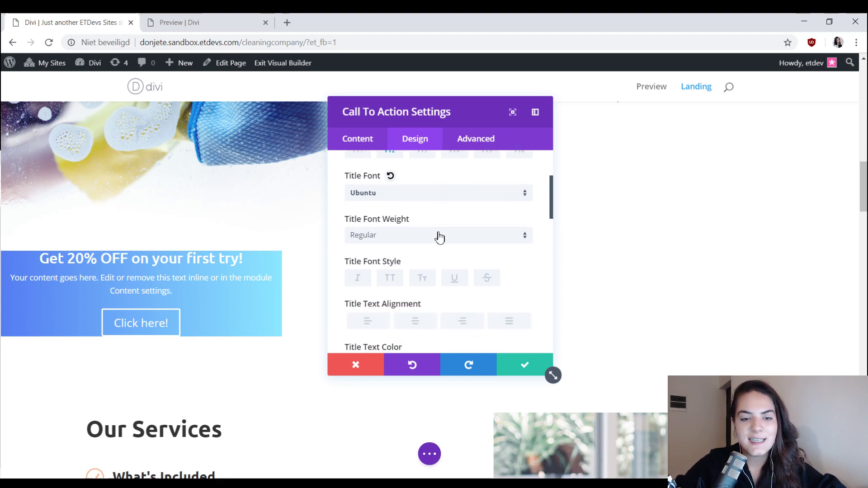
pyautogui.scroll(1, 439, 237)
pyautogui.scroll(-1, 441, 238)
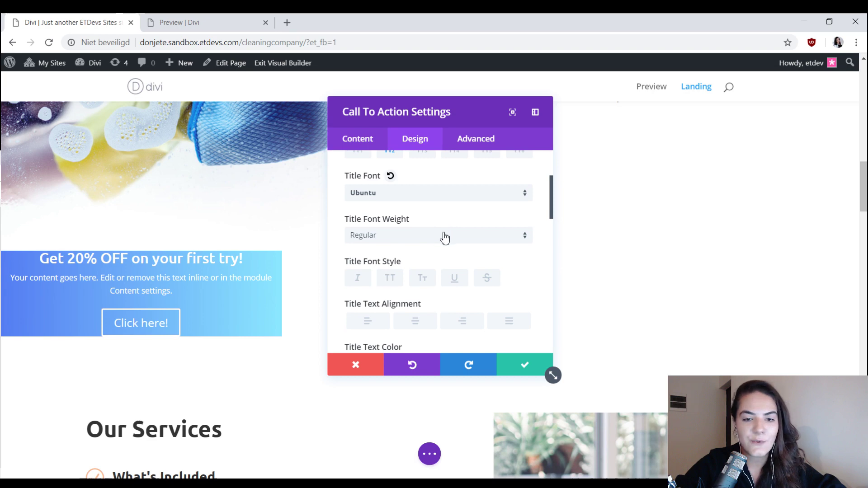
pyautogui.click(444, 238)
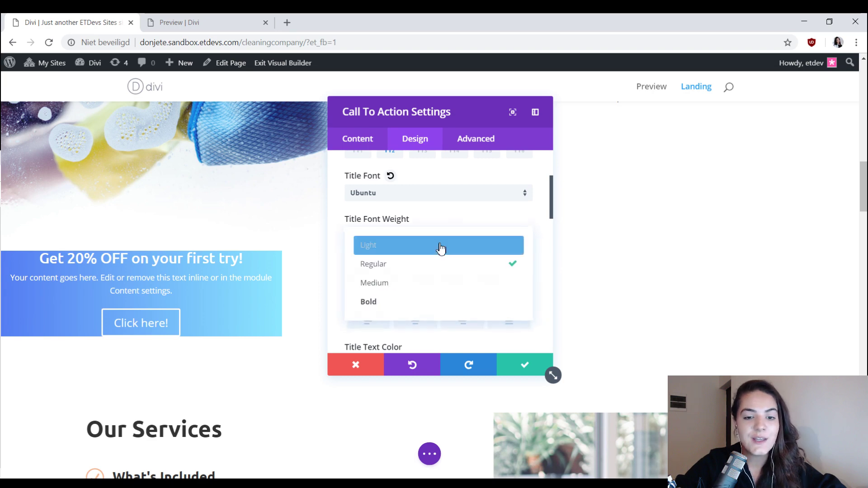
pyautogui.click(417, 302)
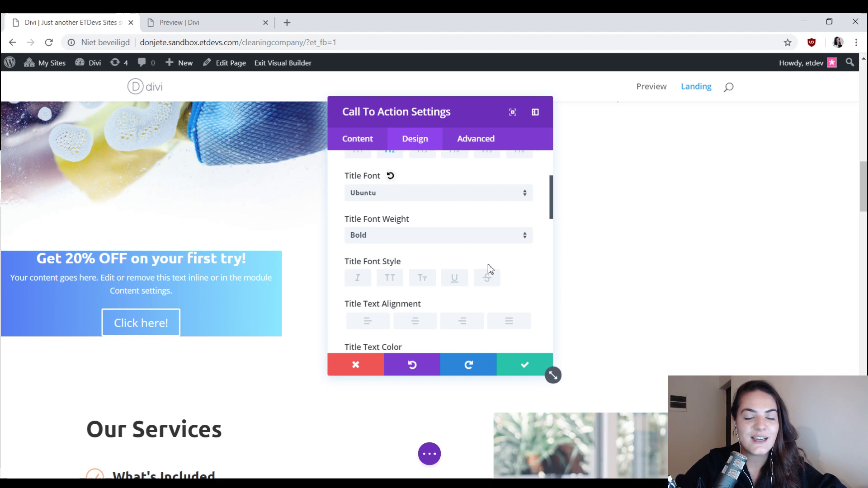
# Enable responsive sizes for the title text and set its desktop size to 24px.
pyautogui.scroll(-3, 513, 264)
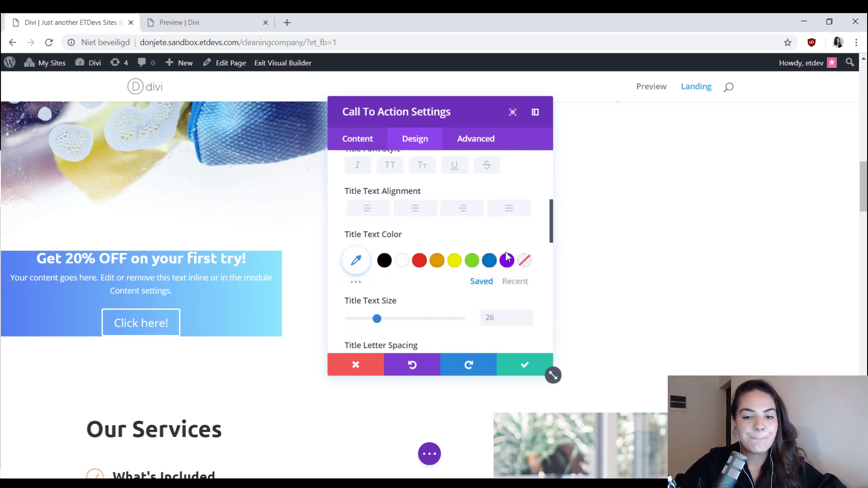
pyautogui.scroll(3, 491, 251)
pyautogui.scroll(-3, 489, 246)
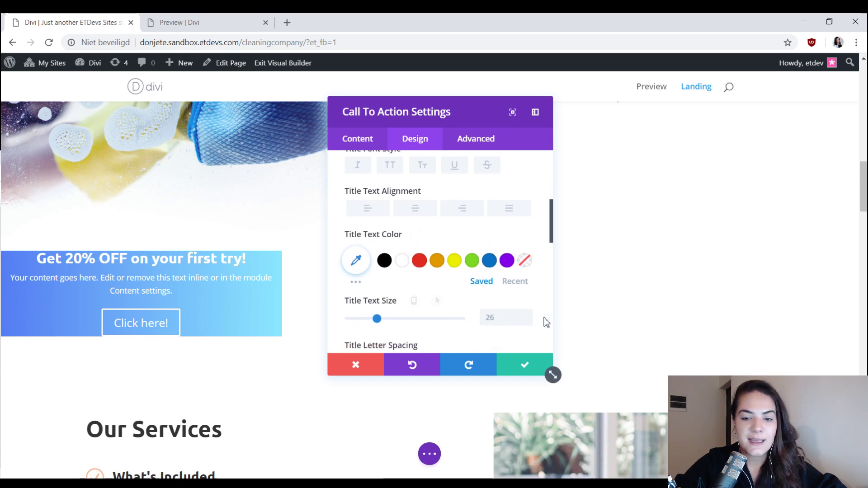
pyautogui.click(407, 302)
pyautogui.scroll(-1, 434, 300)
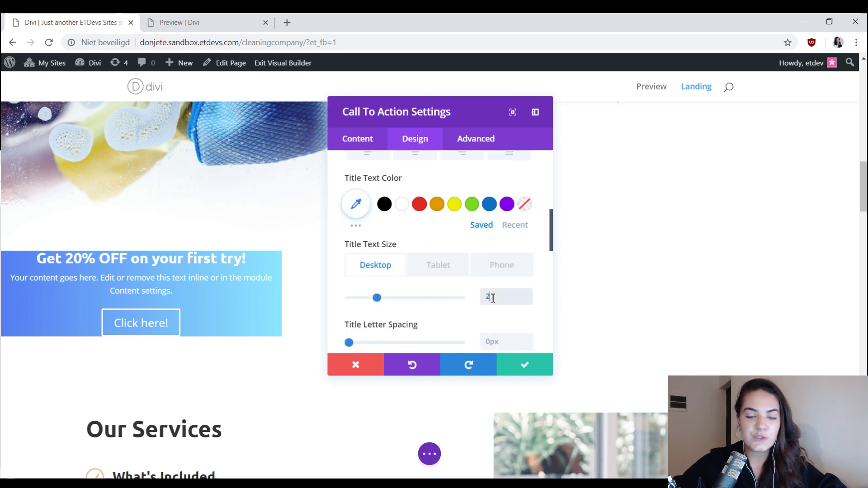
pyautogui.write('px')
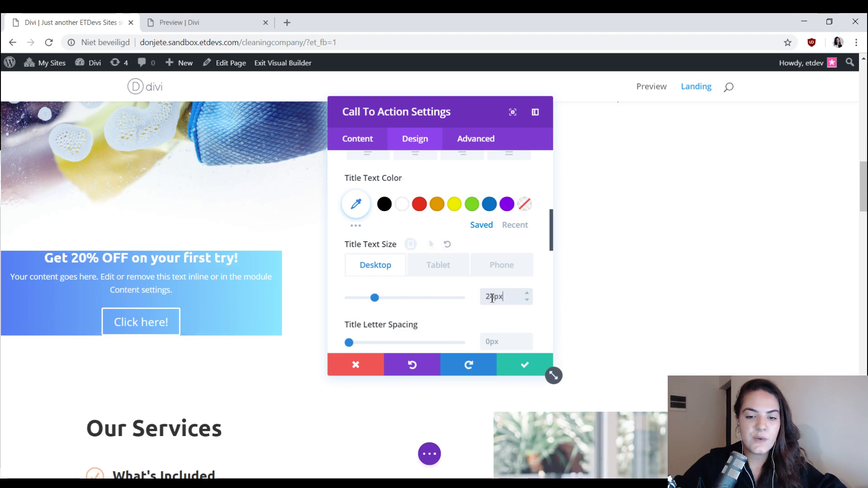
# Set the title text size for phones to 16px.
pyautogui.click(441, 271)
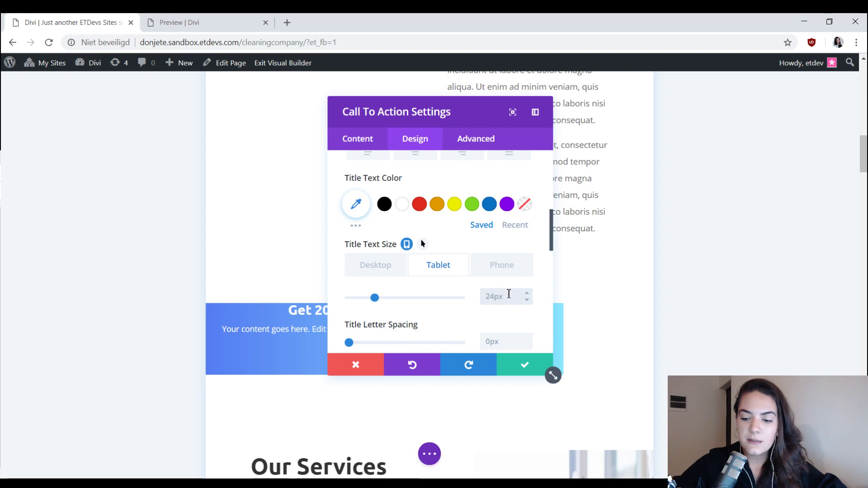
pyautogui.click(513, 265)
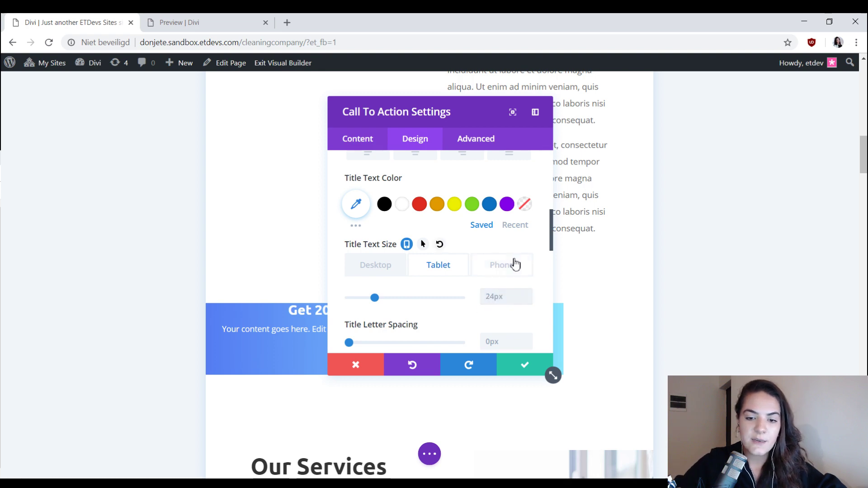
pyautogui.click(507, 299)
pyautogui.write('16px')
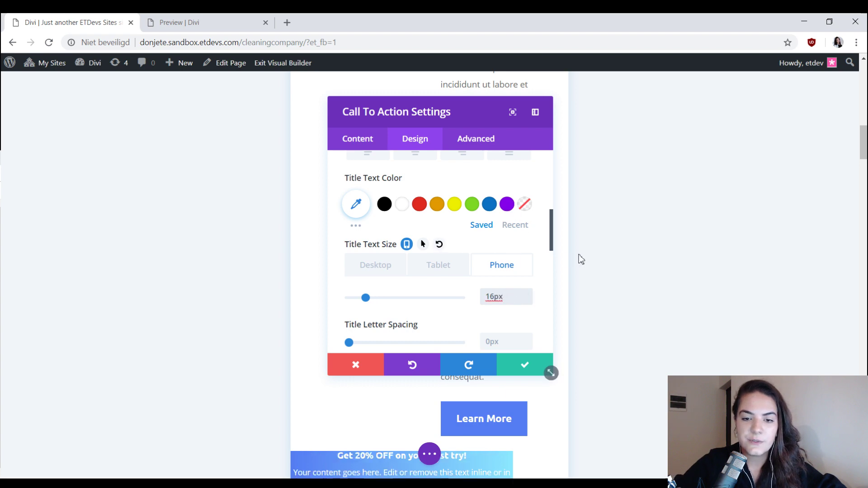
# Set the title line height to 1.2em and move the settings window off the call to action.
pyautogui.scroll(-5, 444, 310)
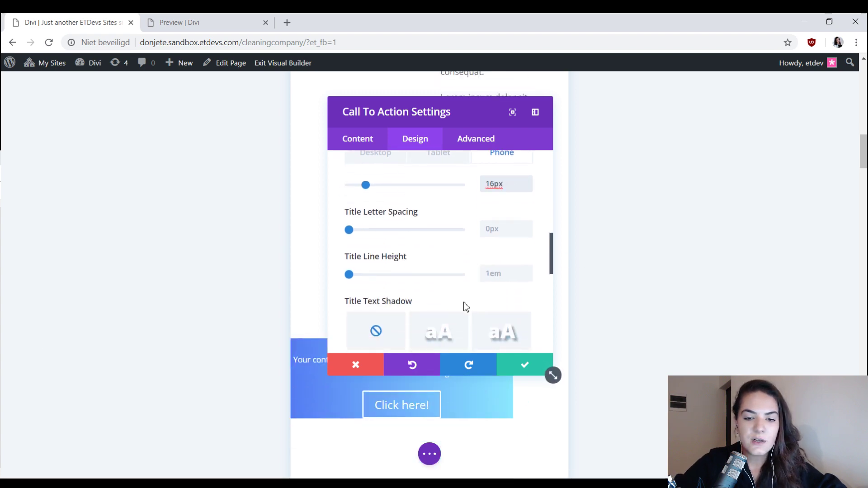
pyautogui.click(530, 271)
pyautogui.click(530, 271)
pyautogui.moveTo(471, 114); pyautogui.dragTo(616, 127)
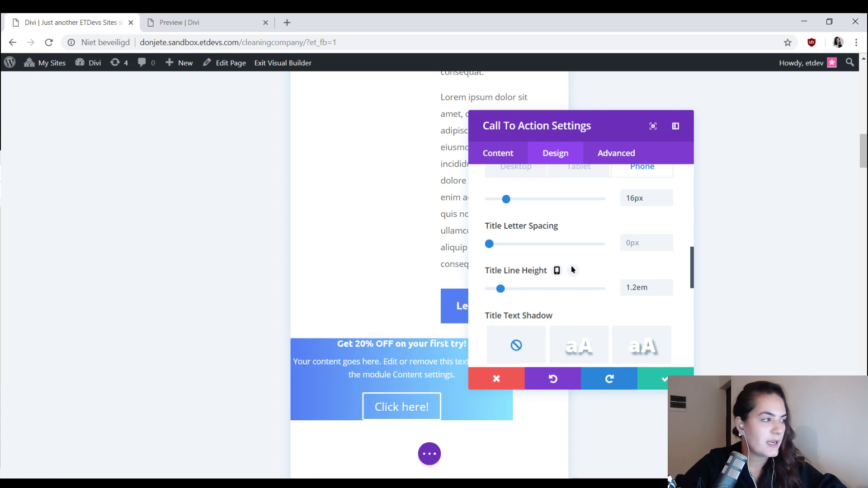
# Set the body font weight of the call to action to Semi Bold.
pyautogui.scroll(-6, 609, 299)
pyautogui.scroll(2, 593, 273)
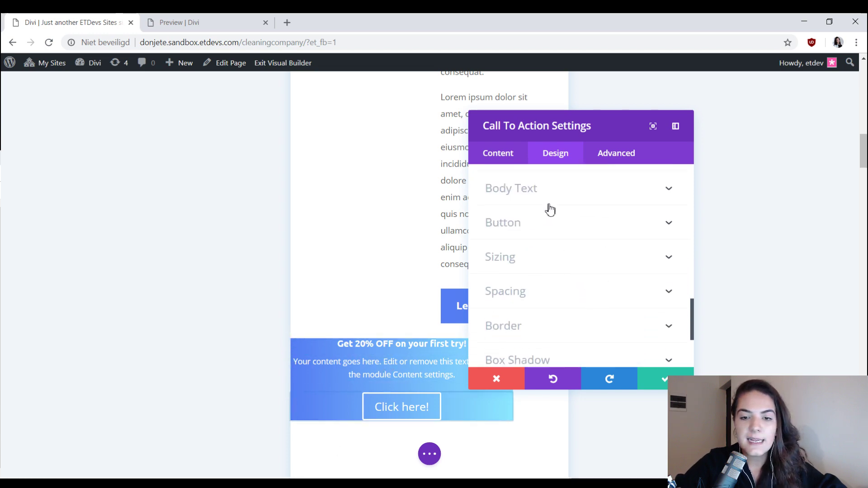
pyautogui.click(557, 228)
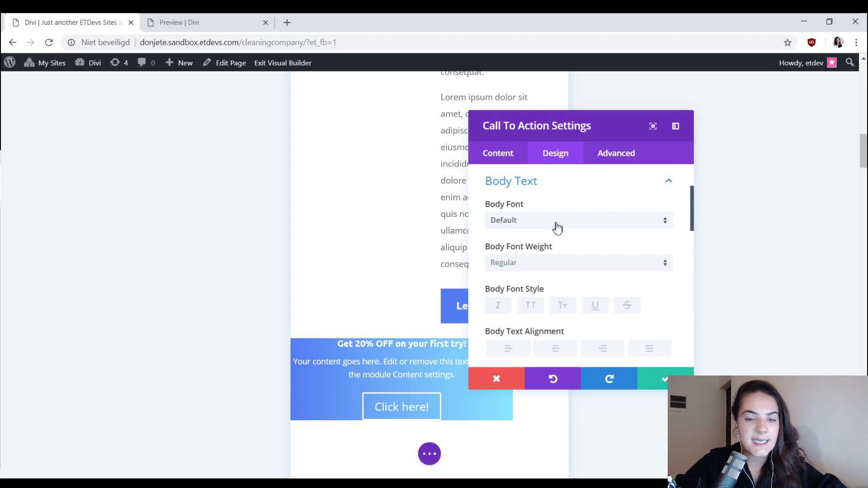
pyautogui.click(568, 266)
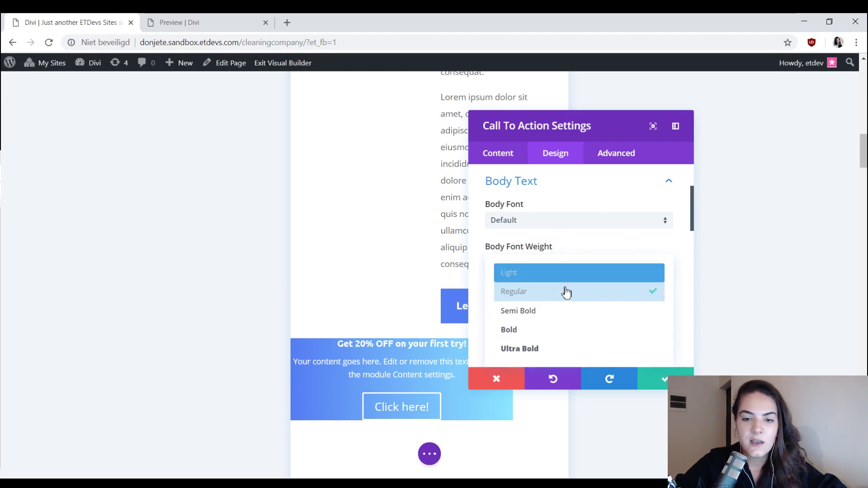
pyautogui.click(552, 318)
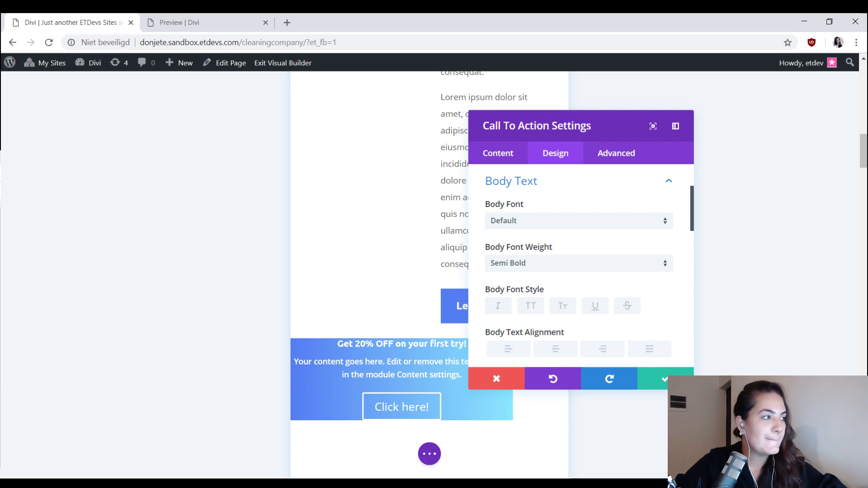
# Enable custom styles for the call to action's button and set its text size to 18px.
pyautogui.scroll(-10, 540, 254)
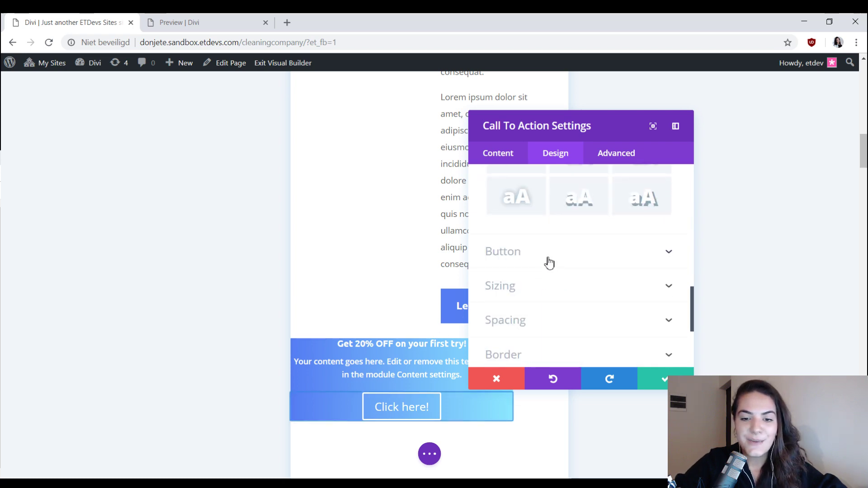
pyautogui.click(548, 261)
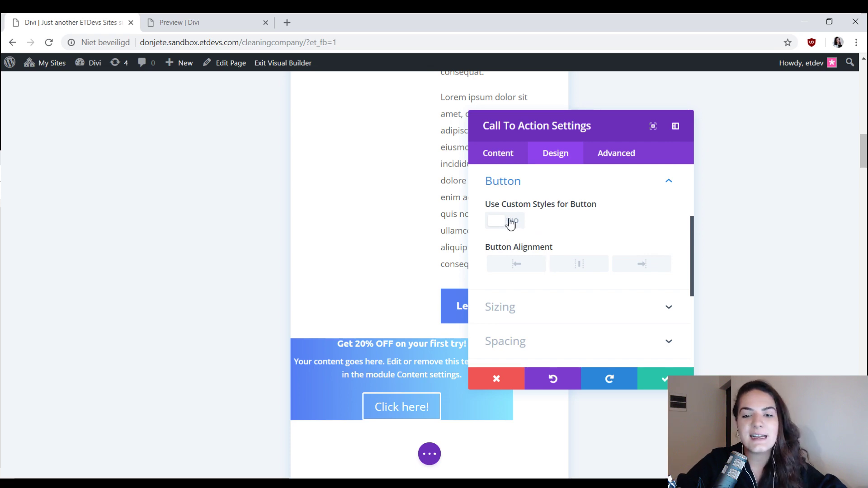
pyautogui.click(511, 222)
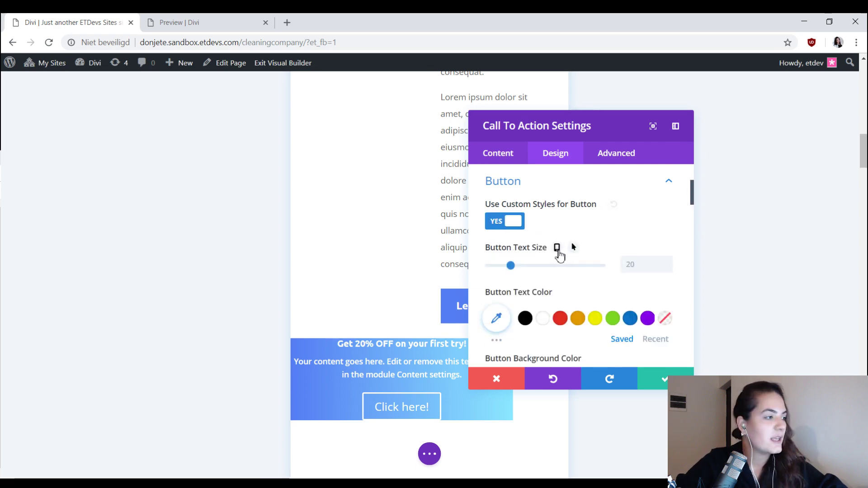
pyautogui.click(635, 265)
pyautogui.write('18px')
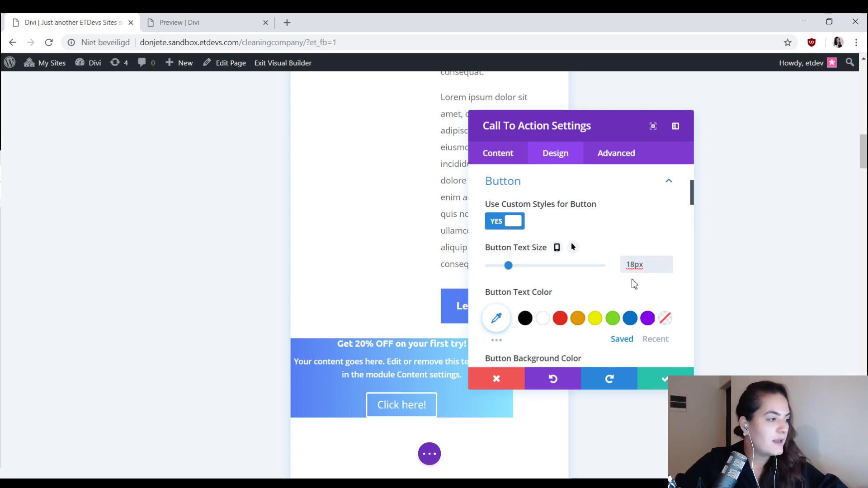
# Set the button text color to #557df3.
pyautogui.scroll(-1, 633, 285)
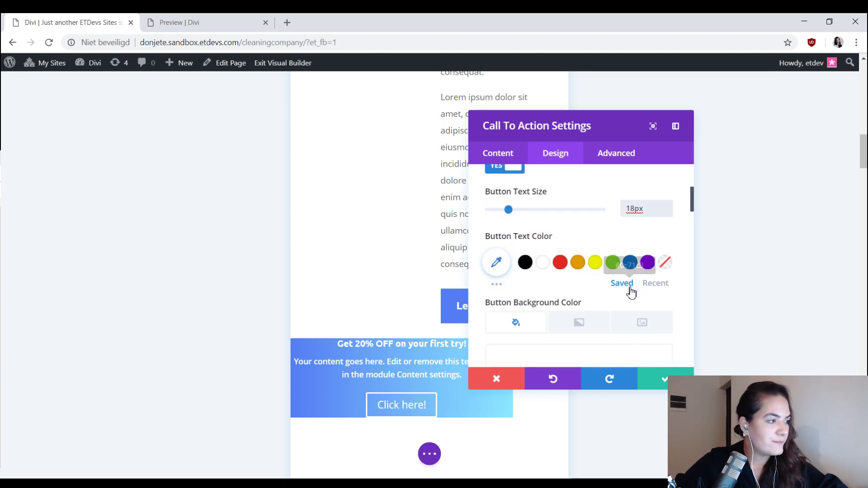
pyautogui.click(498, 266)
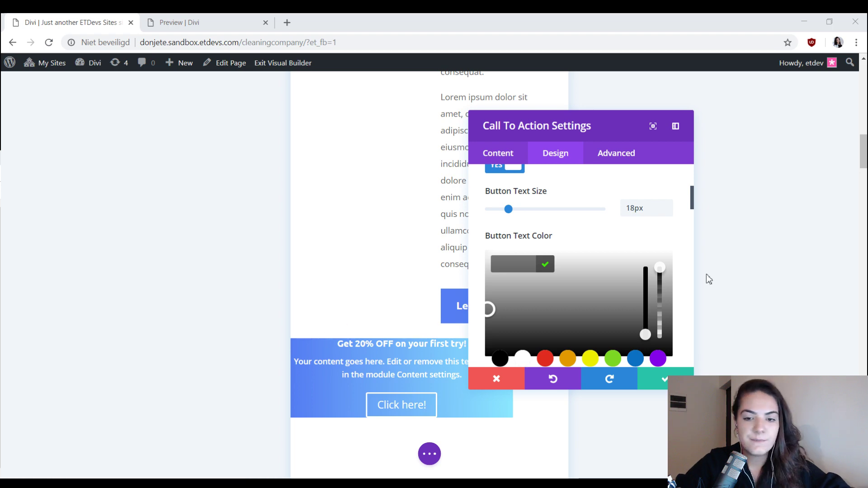
pyautogui.click(531, 266)
pyautogui.write('#557df3')
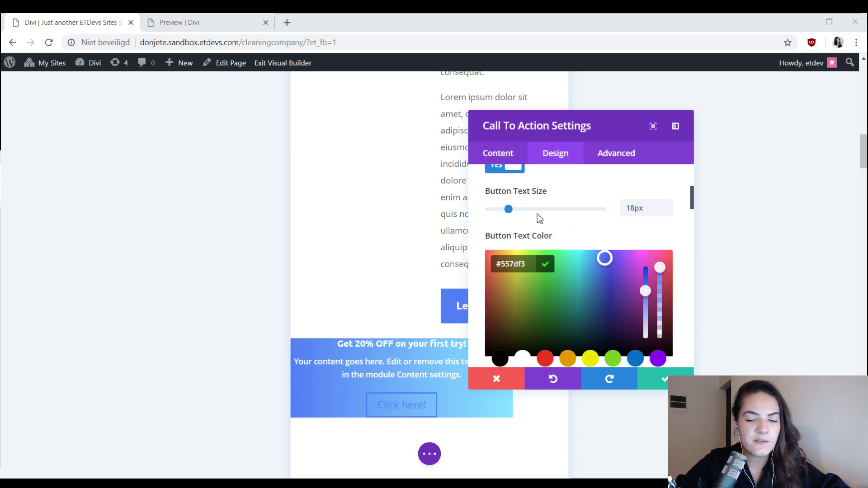
# Set the button background color to white, #FFFFFF.
pyautogui.scroll(-3, 608, 226)
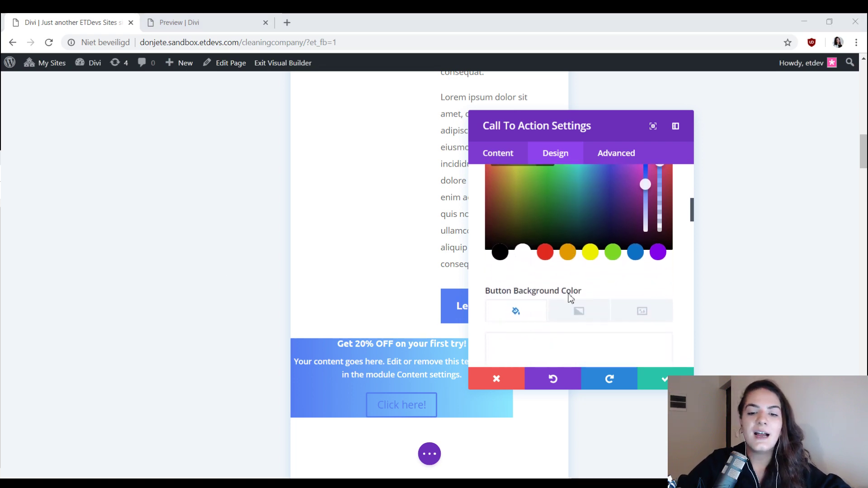
pyautogui.scroll(-2, 537, 343)
pyautogui.click(534, 290)
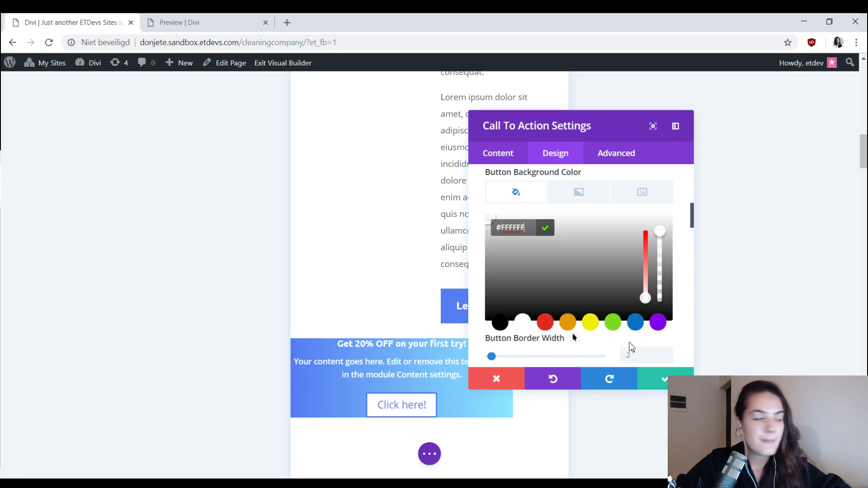
# Set the button's border width to 10px and its border color to white.
pyautogui.scroll(-1, 632, 347)
pyautogui.scroll(-1, 631, 347)
pyautogui.click(669, 297)
pyautogui.click(669, 297)
pyautogui.click(669, 296)
pyautogui.click(668, 297)
pyautogui.click(669, 296)
pyautogui.click(669, 297)
pyautogui.scroll(-2, 504, 333)
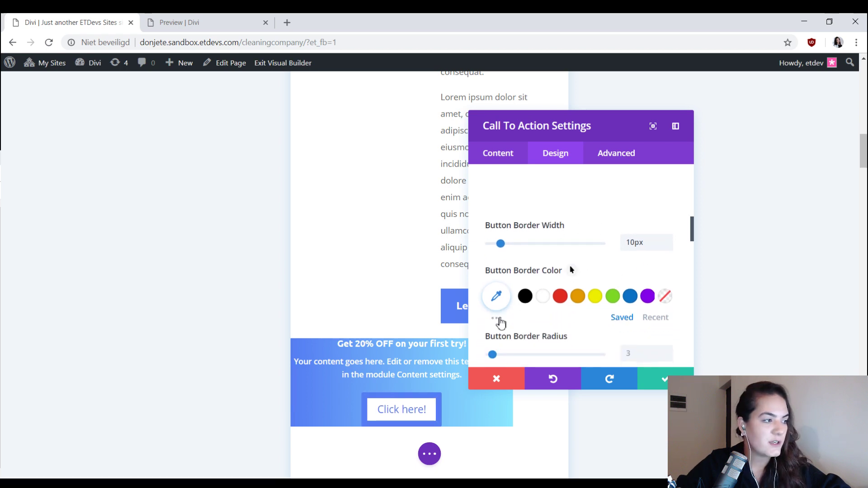
pyautogui.click(545, 299)
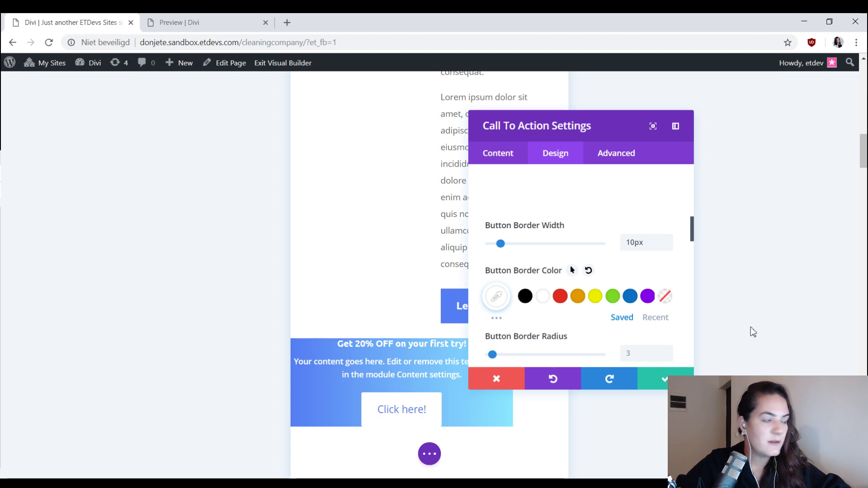
# Set the button's border radius to 0px.
pyautogui.scroll(-2, 668, 320)
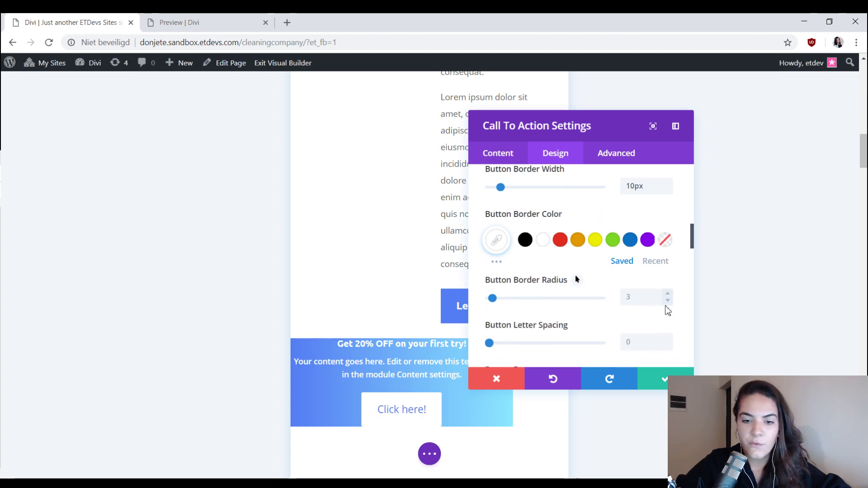
pyautogui.click(668, 301)
pyautogui.click(667, 301)
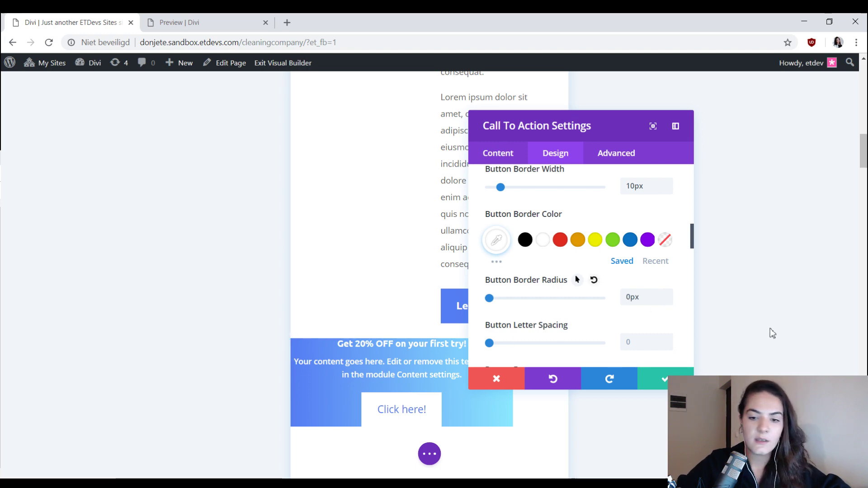
# Set the button font to Ubuntu with a Bold font weight.
pyautogui.scroll(-4, 665, 316)
pyautogui.click(585, 229)
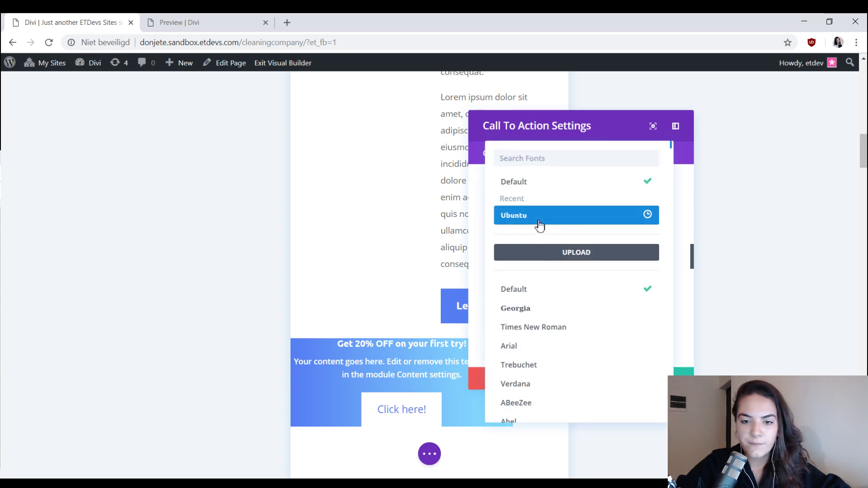
pyautogui.click(539, 222)
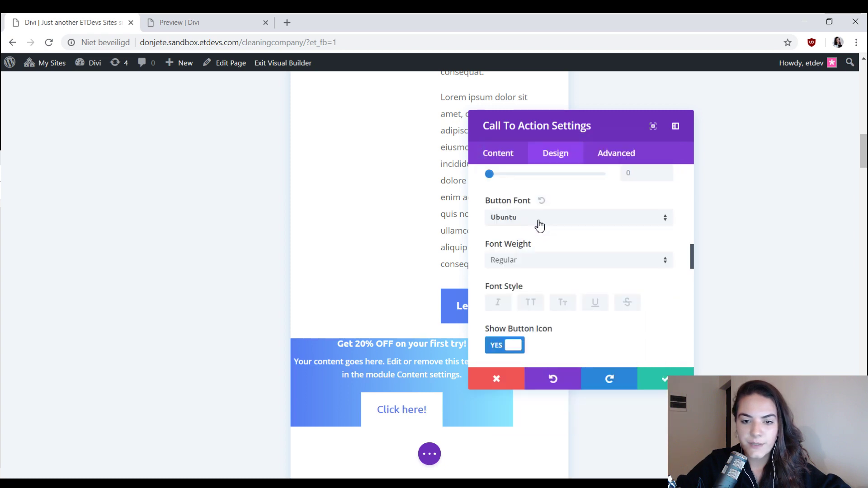
pyautogui.click(556, 268)
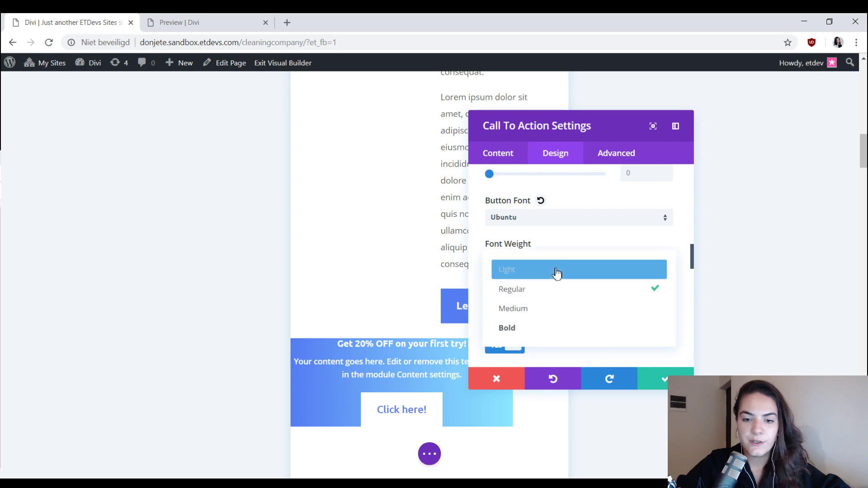
pyautogui.click(545, 328)
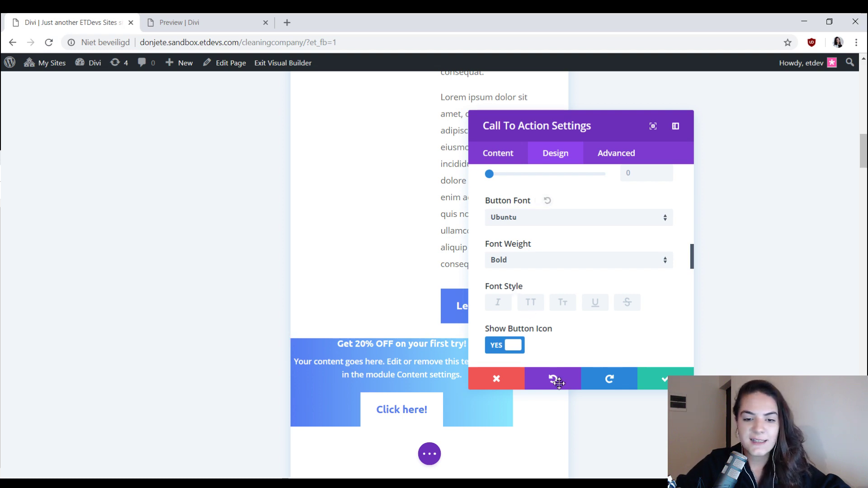
# Set the module's custom padding to 80px for top and bottom and 50px for left and right, with each pair linked.
pyautogui.scroll(-4, 385, 330)
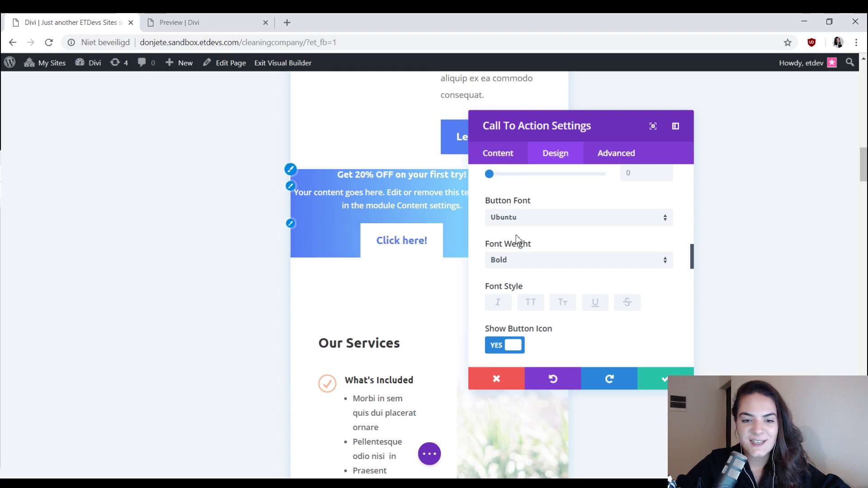
pyautogui.scroll(-3, 601, 310)
pyautogui.scroll(-10, 656, 271)
pyautogui.click(565, 293)
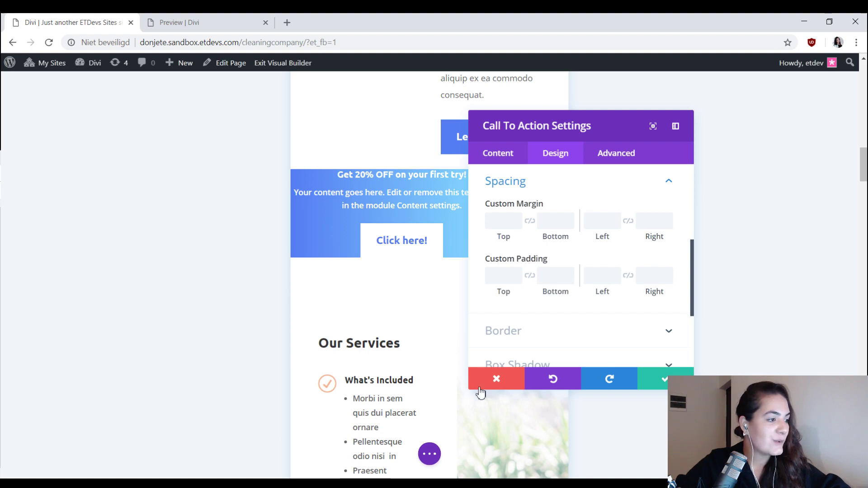
pyautogui.click(501, 278)
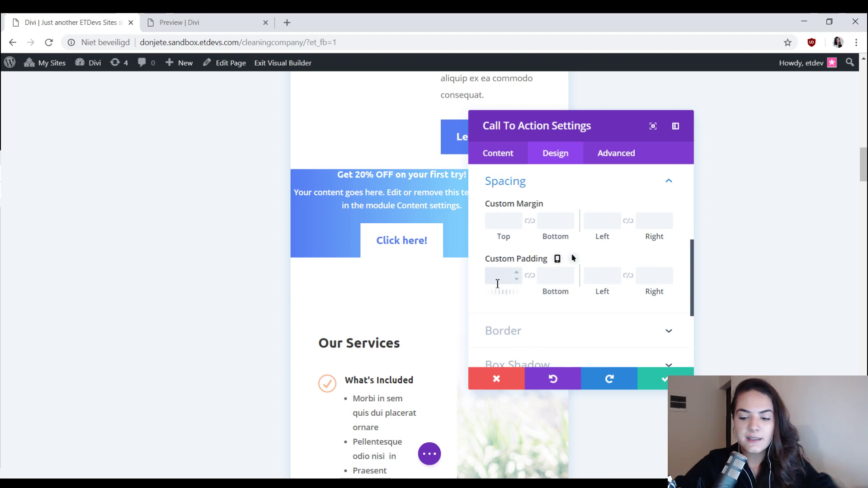
pyautogui.write('80px')
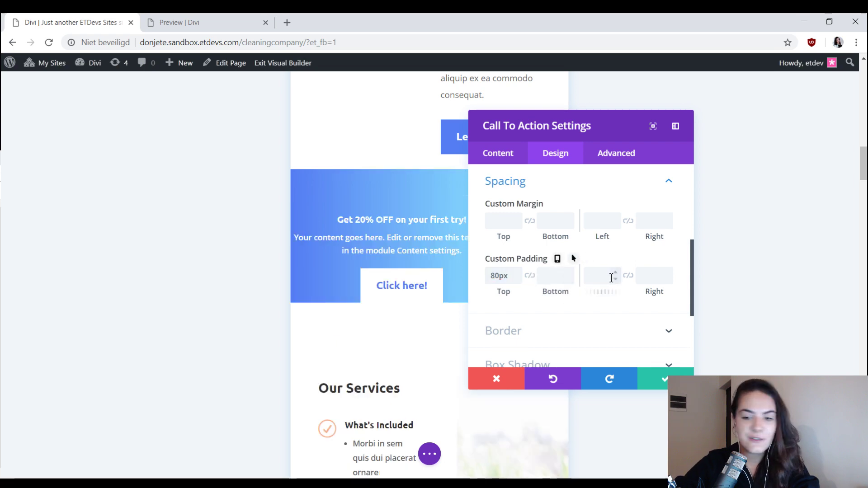
pyautogui.write('50')
pyautogui.click(628, 275)
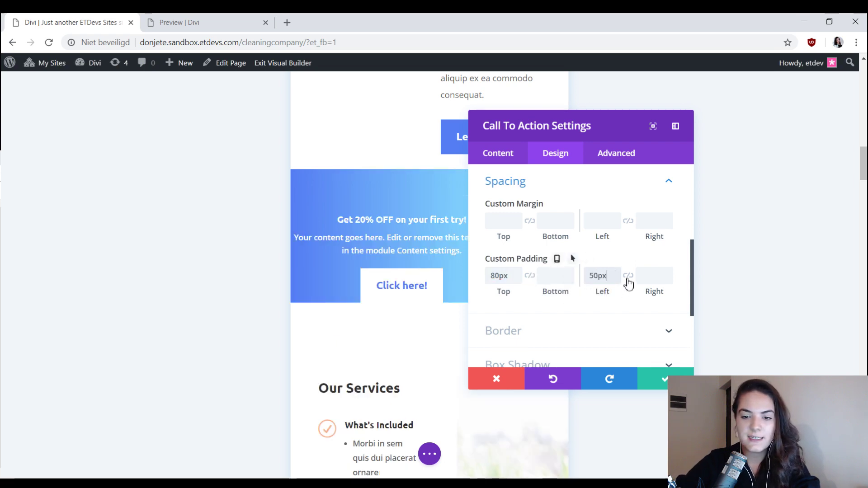
pyautogui.click(530, 275)
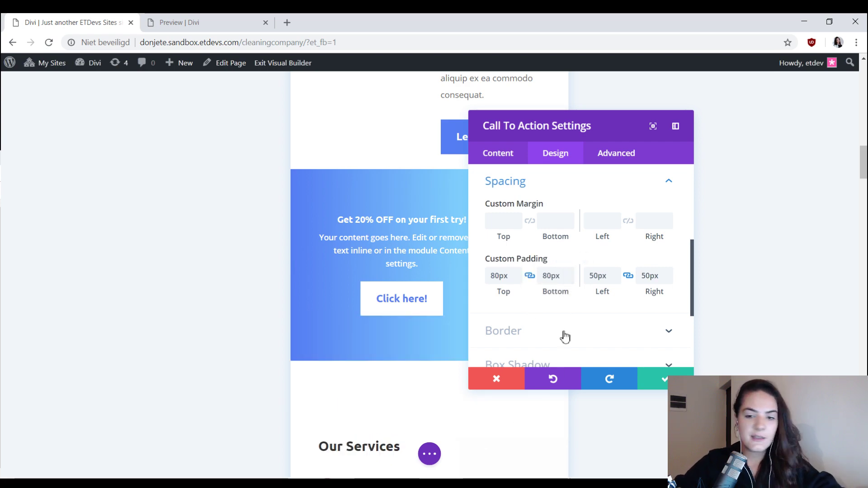
# Round only the module's top-right and bottom-right corners to 100px, unlinking the corners and clearing both left ones to 0px.
pyautogui.scroll(-2, 564, 357)
pyautogui.click(564, 284)
pyautogui.moveTo(564, 125); pyautogui.dragTo(645, 139)
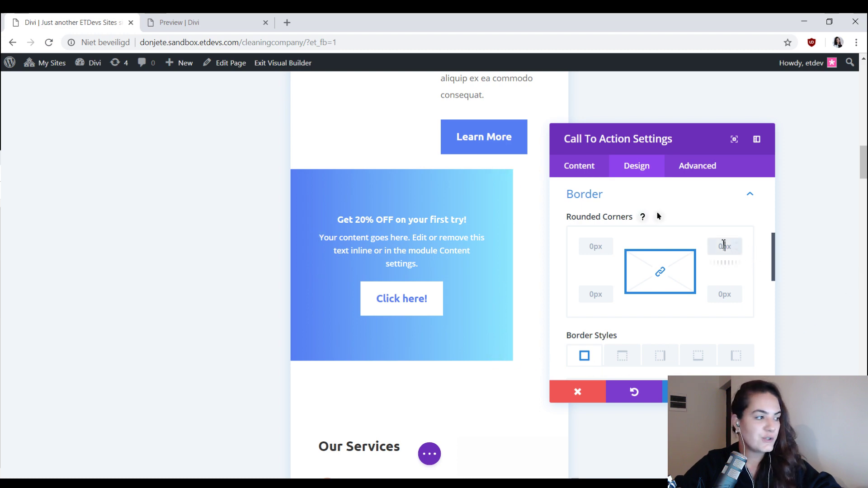
pyautogui.click(724, 246)
pyautogui.write('100')
pyautogui.click(666, 275)
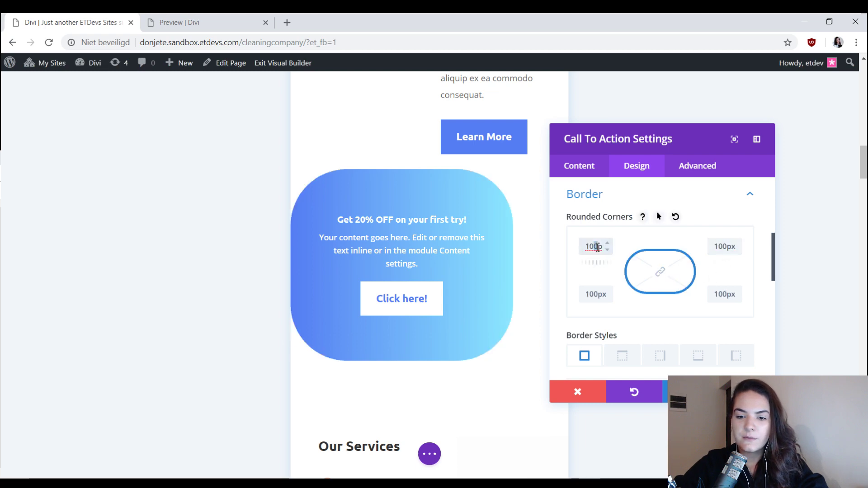
pyautogui.press('BackSpace')
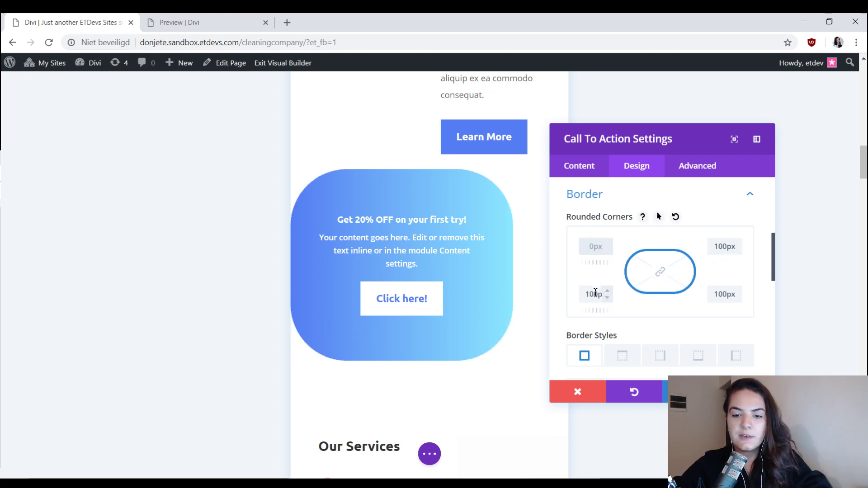
pyautogui.doubleClick(595, 293)
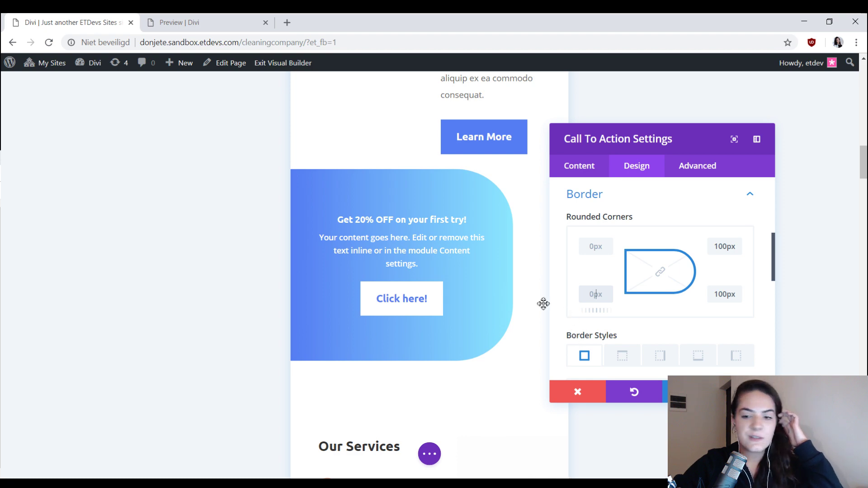
# Add the first box shadow preset to the module with a blur strength of 71px and a spread strength of -5px.
pyautogui.scroll(-8, 620, 300)
pyautogui.click(628, 244)
pyautogui.click(640, 256)
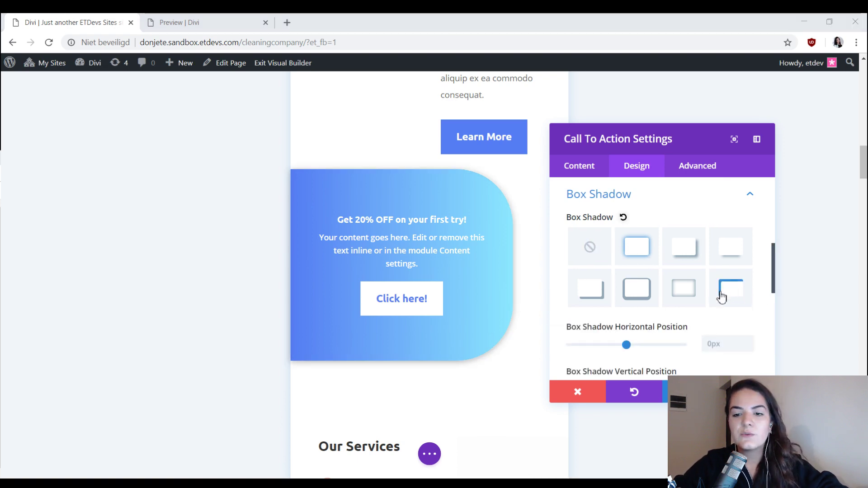
pyautogui.scroll(-4, 723, 319)
pyautogui.click(718, 264)
pyautogui.write('71px')
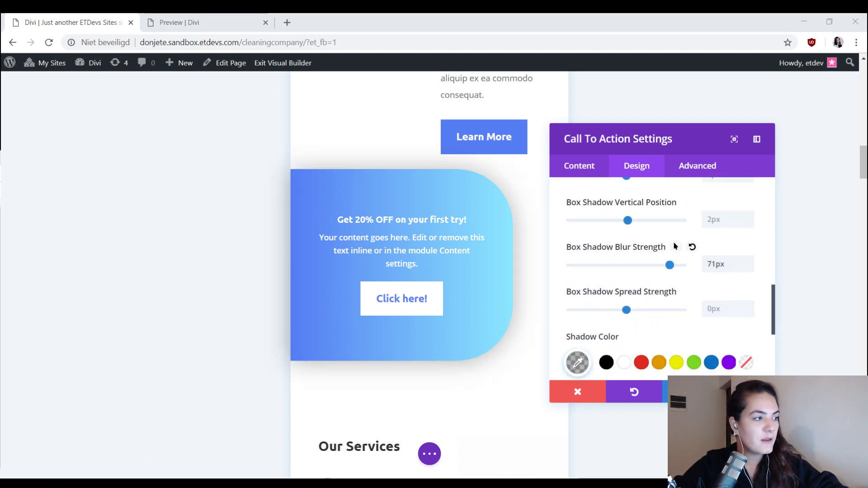
pyautogui.click(728, 309)
pyautogui.write('-5px')
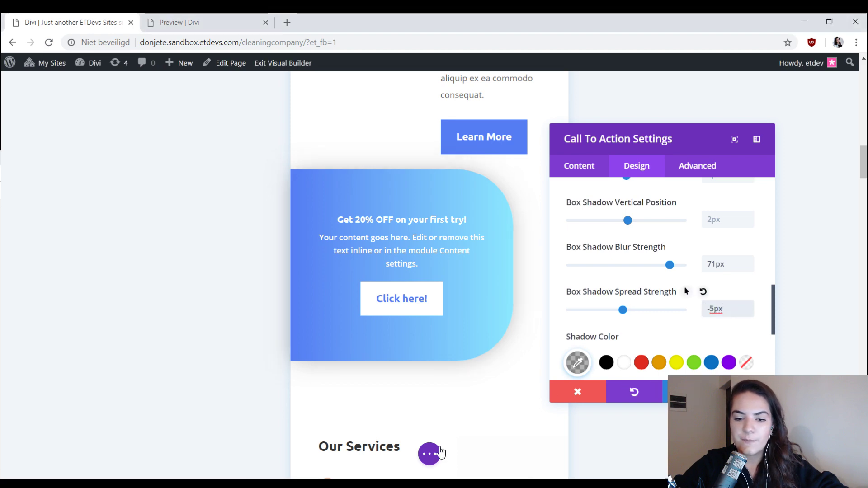
# Switch the page to desktop view and give the module a Zoom animation with the direction set to Right.
pyautogui.click(435, 452)
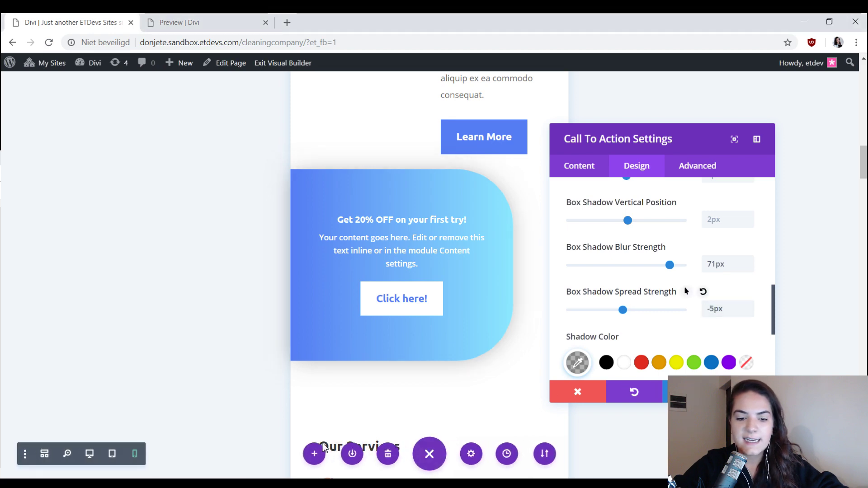
pyautogui.click(89, 453)
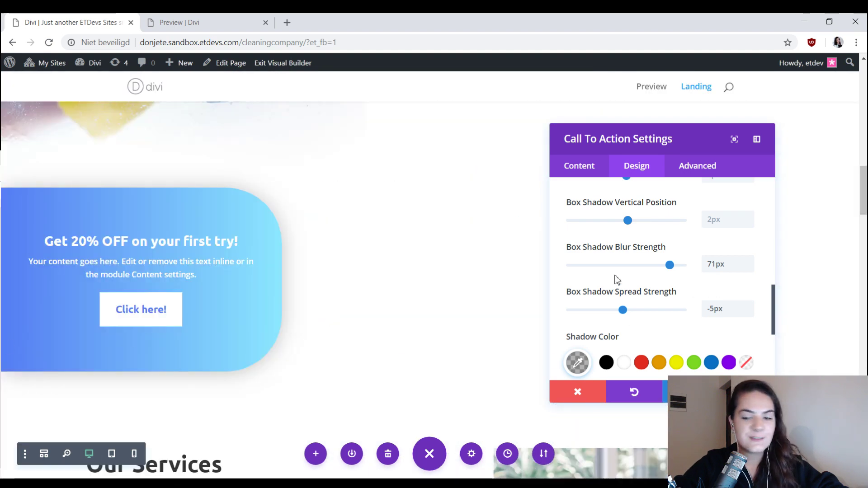
pyautogui.scroll(-5, 612, 285)
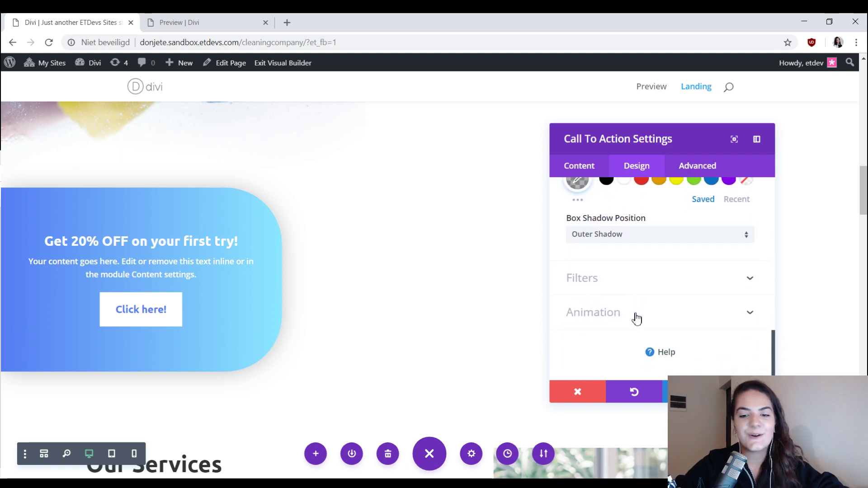
pyautogui.click(636, 317)
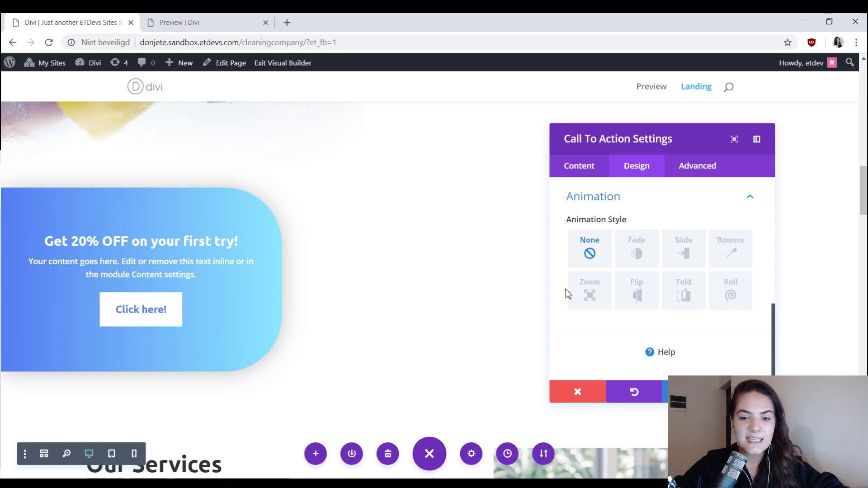
pyautogui.click(592, 290)
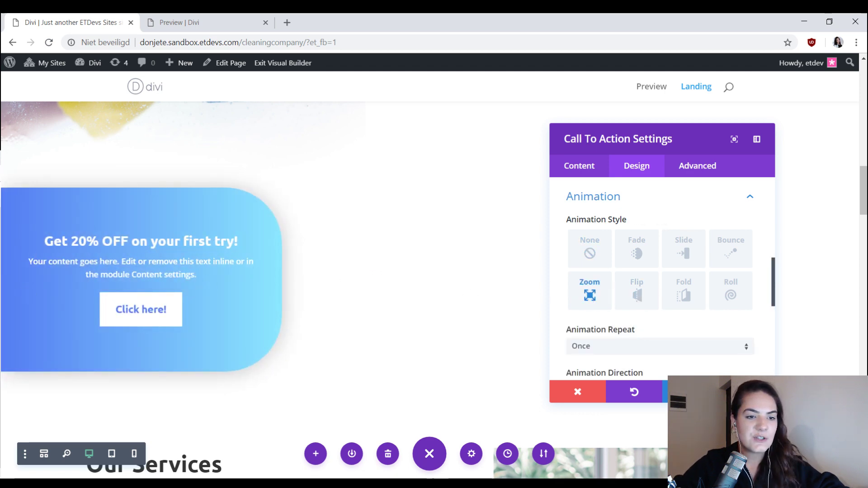
pyautogui.scroll(-3, 683, 316)
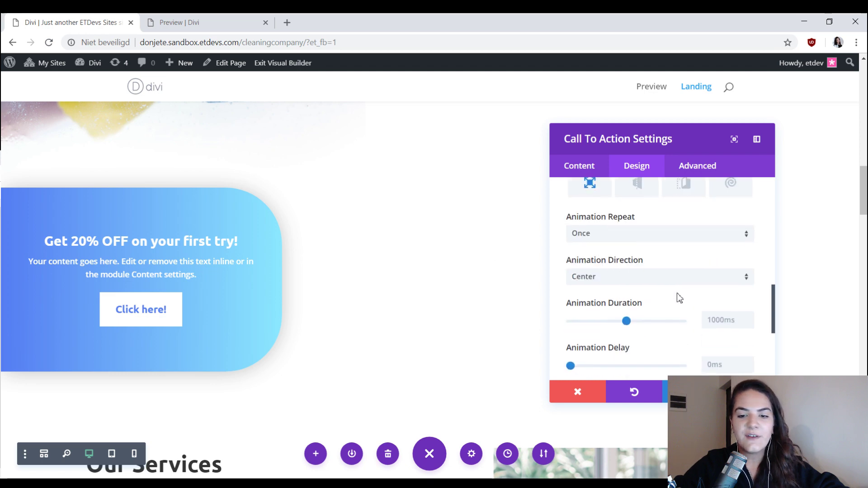
pyautogui.click(679, 281)
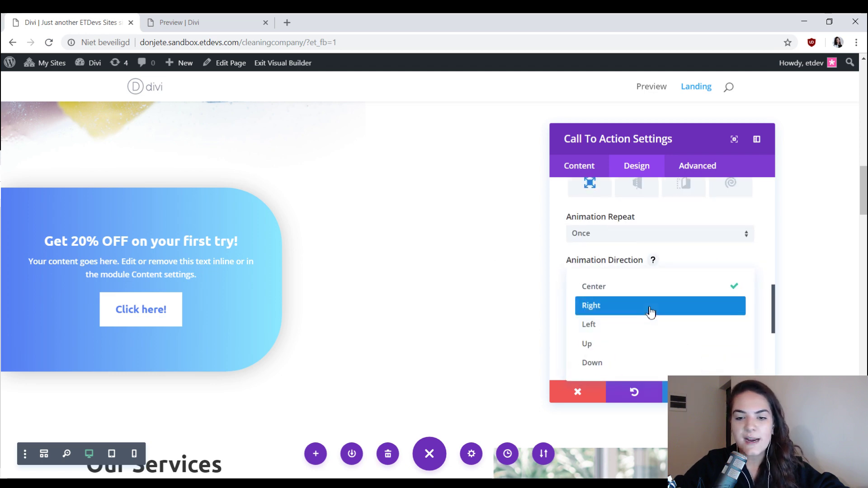
pyautogui.click(650, 304)
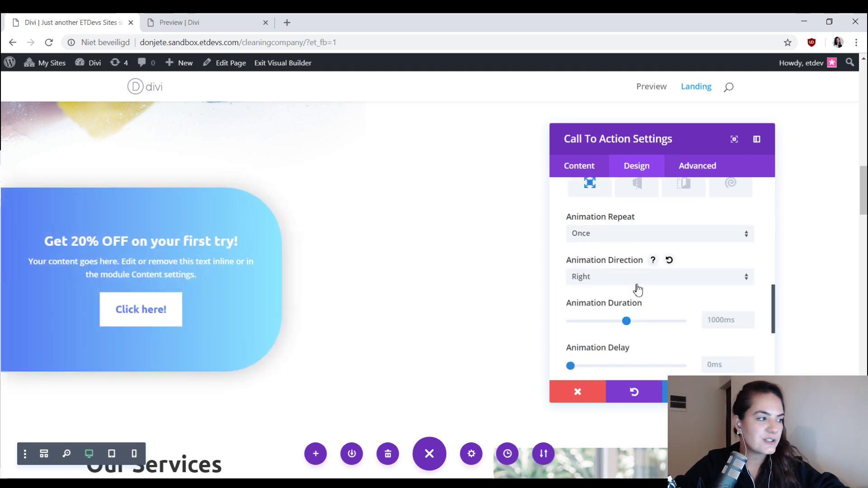
# Set the animation intensity and starting opacity to 100% and the speed curve to Linear, and save the module settings.
pyautogui.scroll(-2, 677, 337)
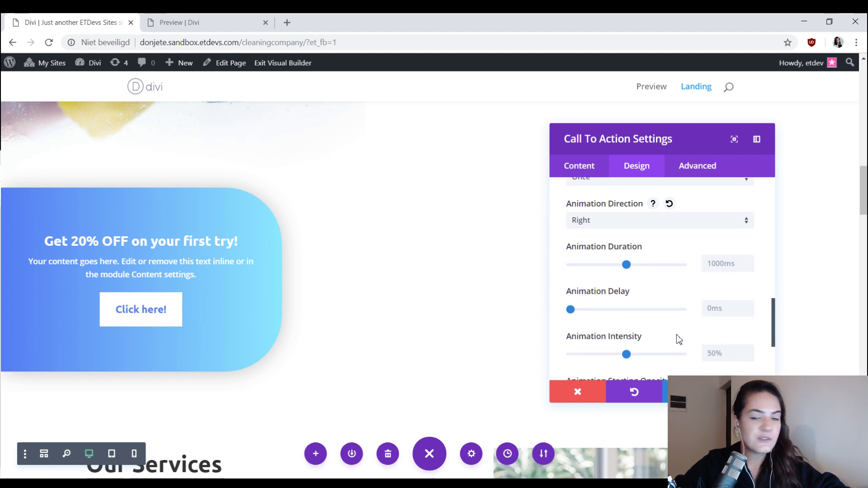
pyautogui.moveTo(628, 354); pyautogui.dragTo(695, 355)
pyautogui.scroll(-2, 683, 319)
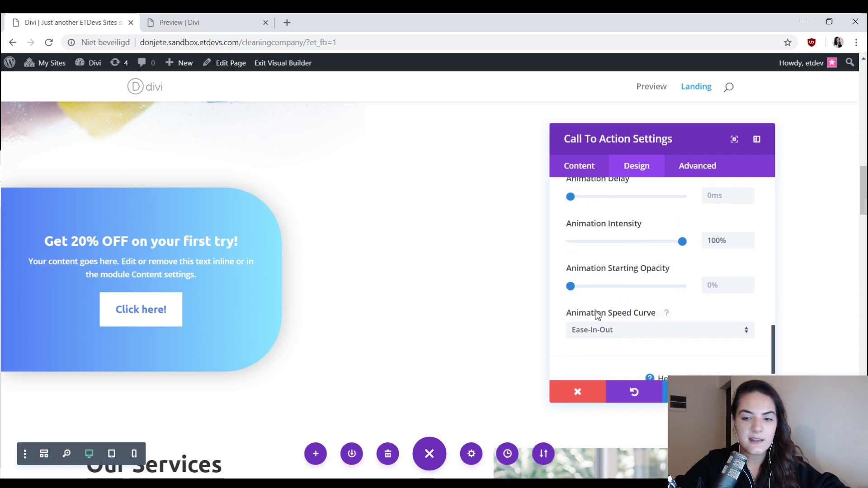
pyautogui.moveTo(571, 287); pyautogui.dragTo(699, 292)
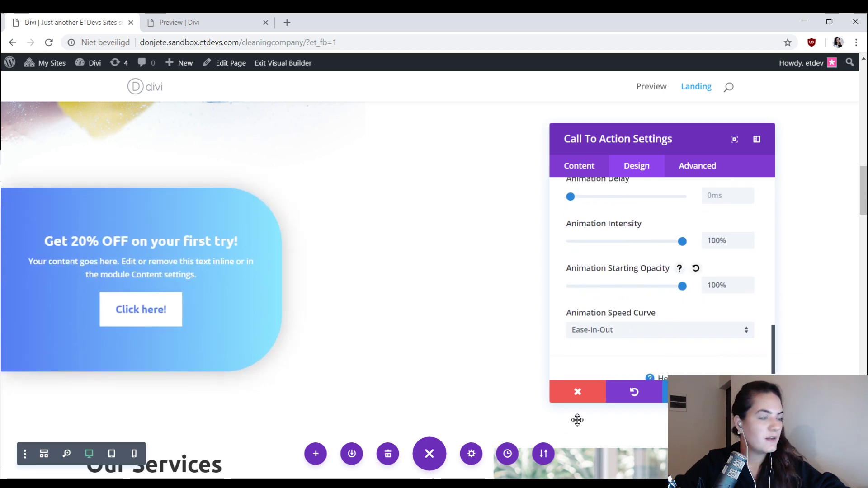
pyautogui.click(649, 335)
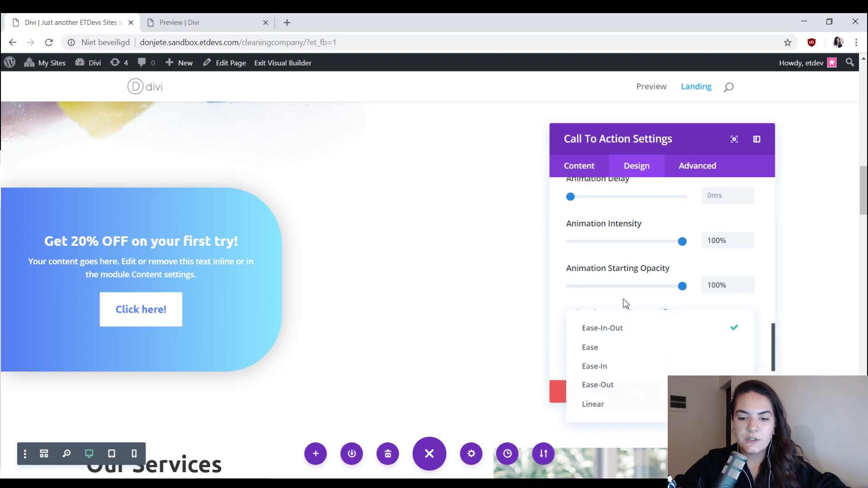
pyautogui.click(675, 324)
pyautogui.click(674, 330)
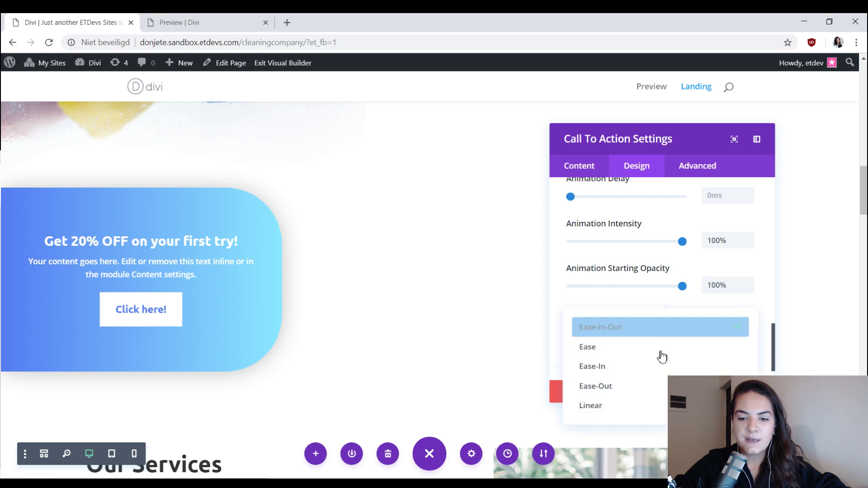
pyautogui.click(626, 406)
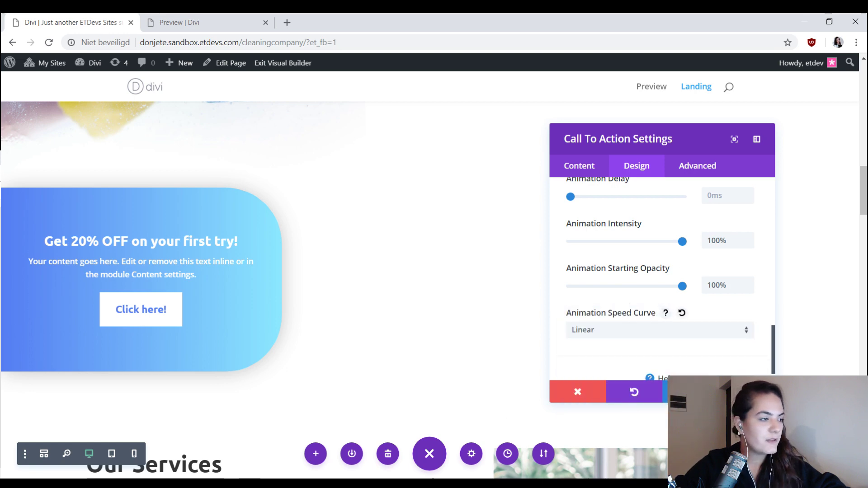
pyautogui.click(746, 393)
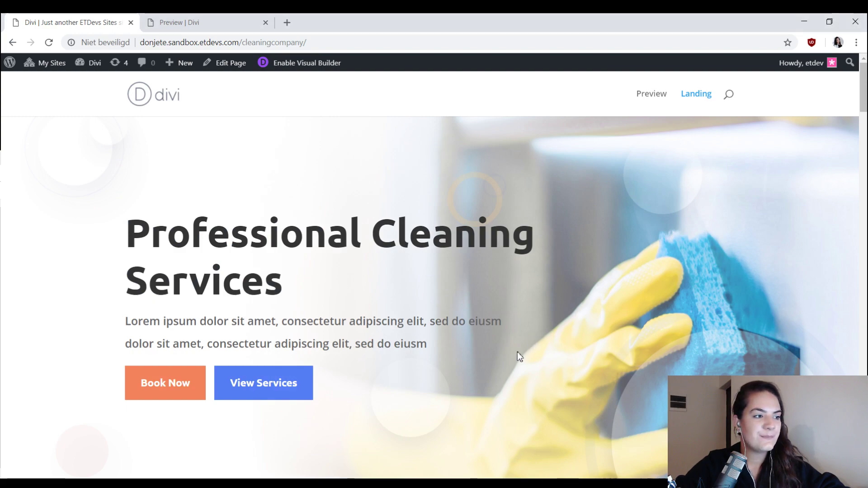
# Check the Call To Action's zoom animation on the live landing page and return to the Visual Builder.
pyautogui.scroll(-10, 517, 355)
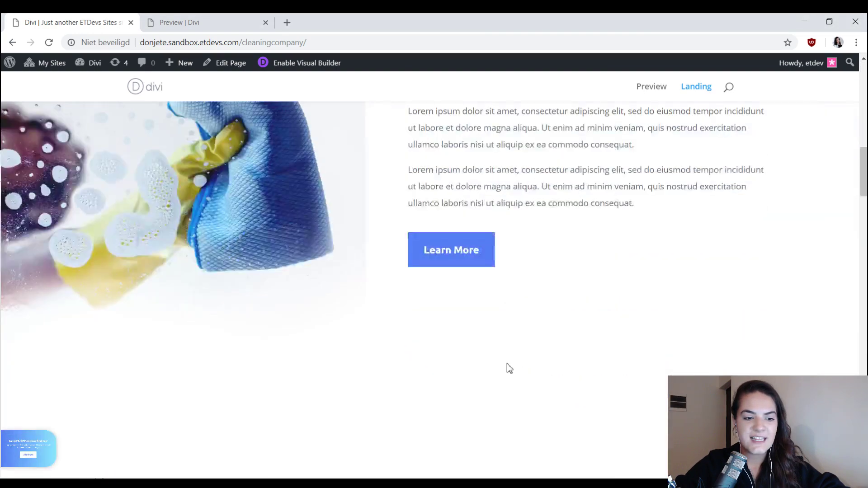
pyautogui.scroll(-3, 507, 364)
pyautogui.scroll(-5, 315, 303)
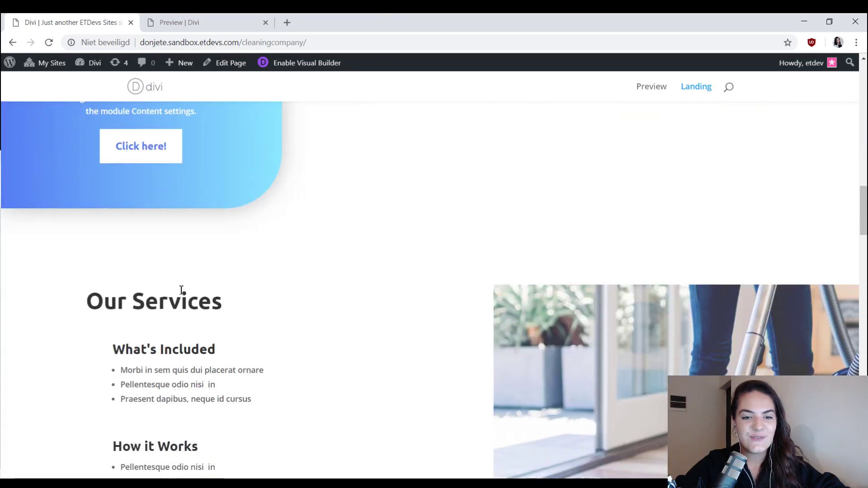
pyautogui.scroll(5, 311, 323)
pyautogui.click(304, 64)
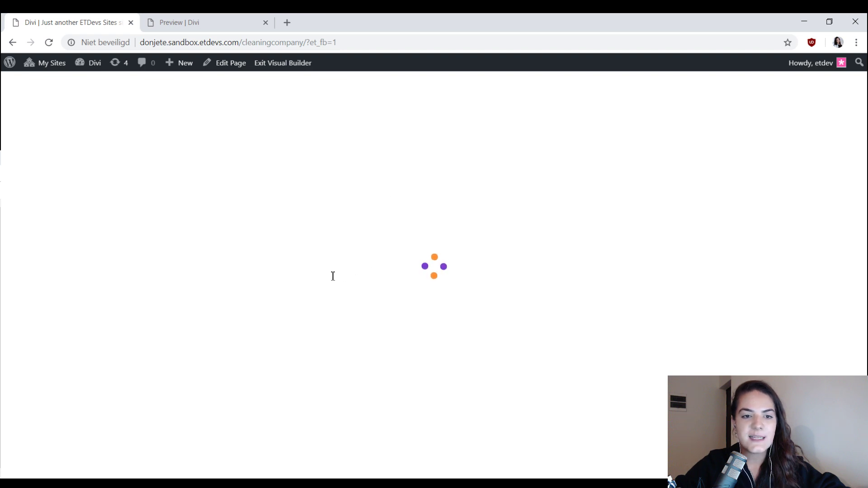
# Try a top margin of -200px on the gradient Call To Action module, and discard the changes.
pyautogui.scroll(-10, 362, 275)
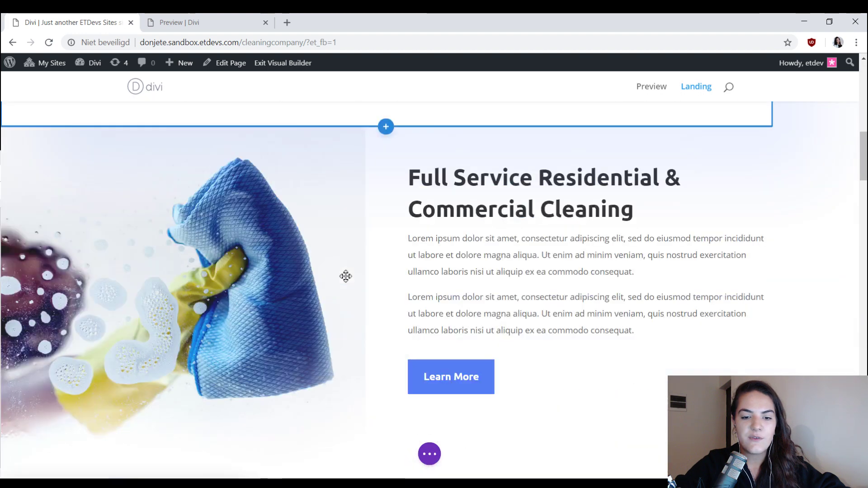
pyautogui.scroll(-5, 345, 276)
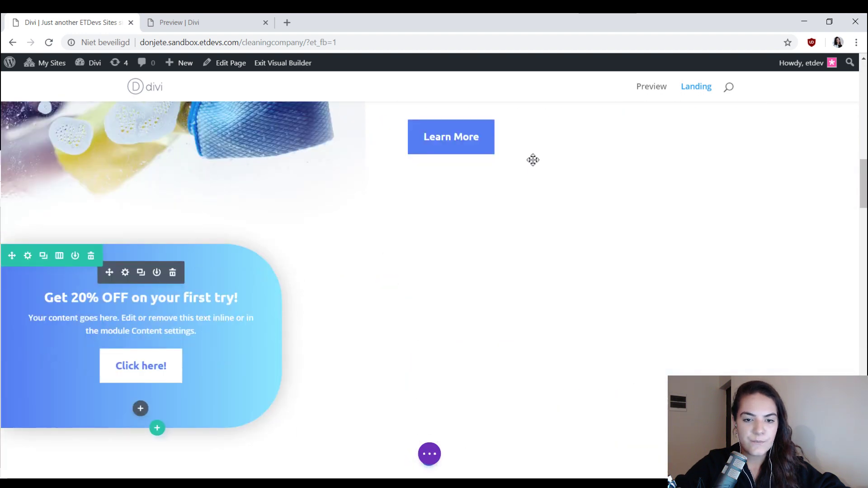
pyautogui.click(621, 165)
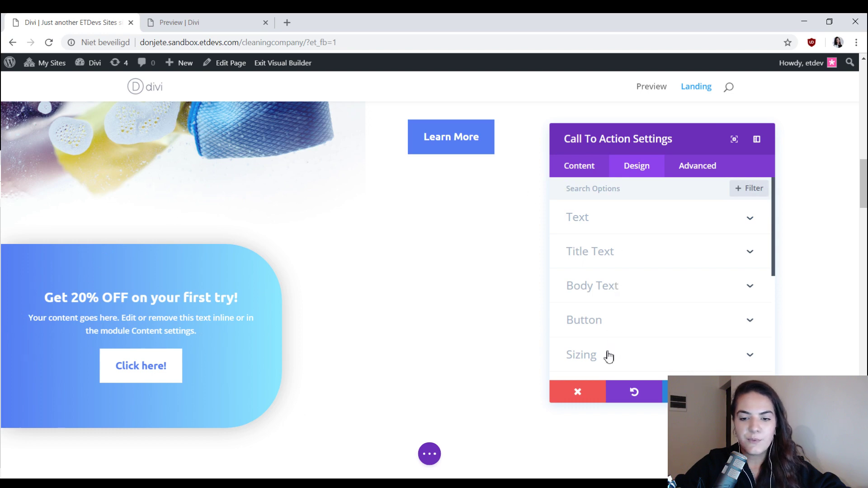
pyautogui.scroll(-1, 611, 351)
pyautogui.click(620, 335)
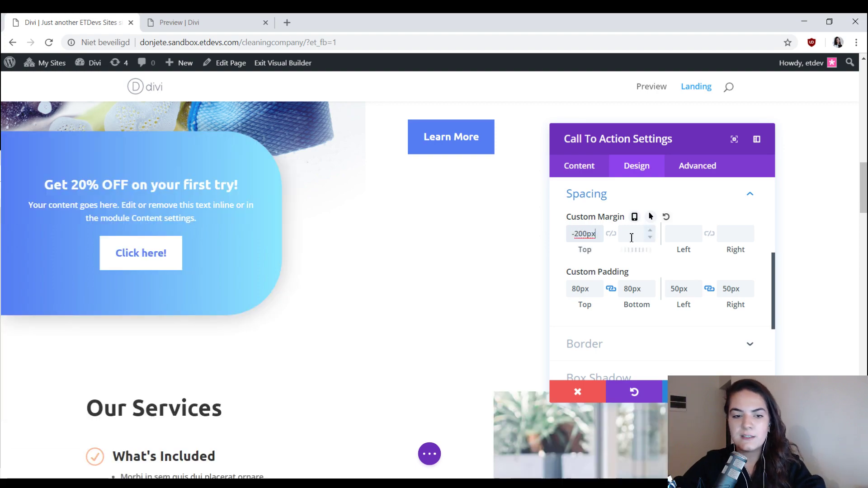
pyautogui.scroll(5, 392, 240)
pyautogui.scroll(-5, 392, 240)
pyautogui.scroll(4, 392, 240)
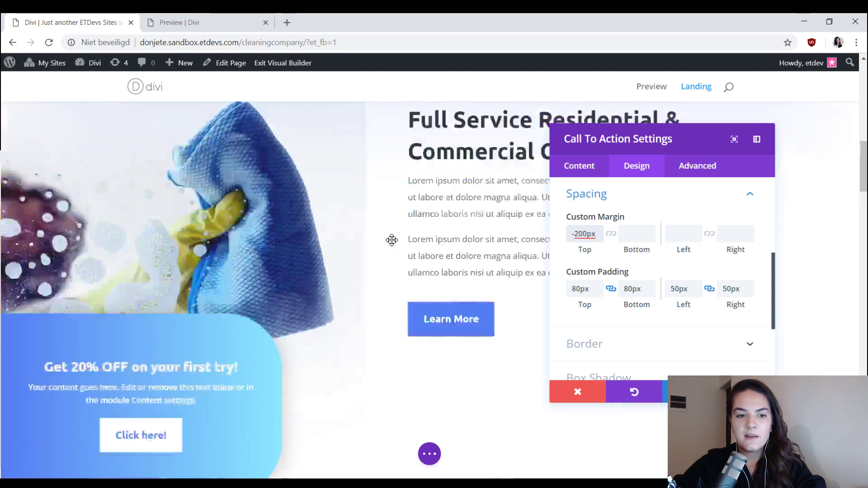
pyautogui.scroll(-5, 401, 238)
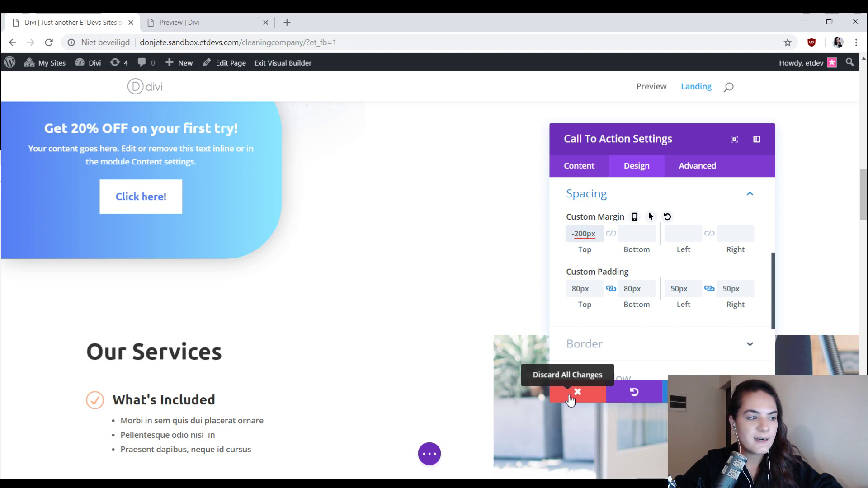
pyautogui.click(568, 395)
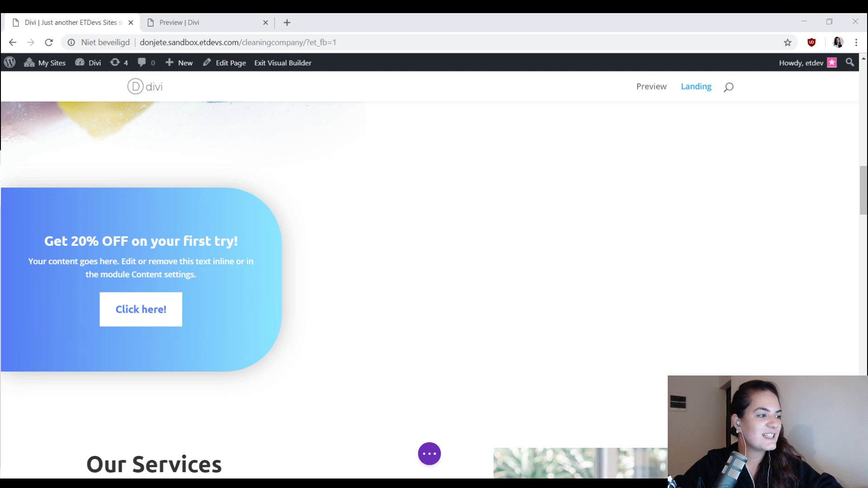
# Check the 20% OFF box beneath the Book Now button on the reloaded Preview page, and return to the Visual Builder.
pyautogui.click(271, 20)
pyautogui.scroll(10, 636, 230)
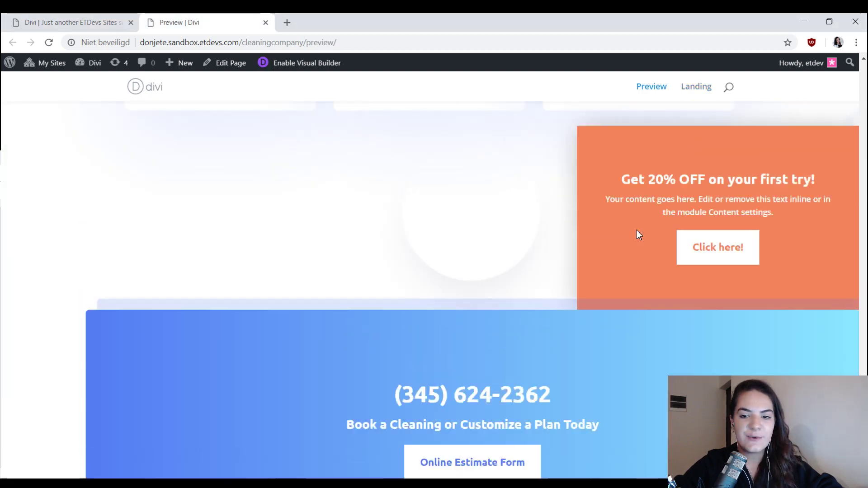
pyautogui.scroll(15, 617, 274)
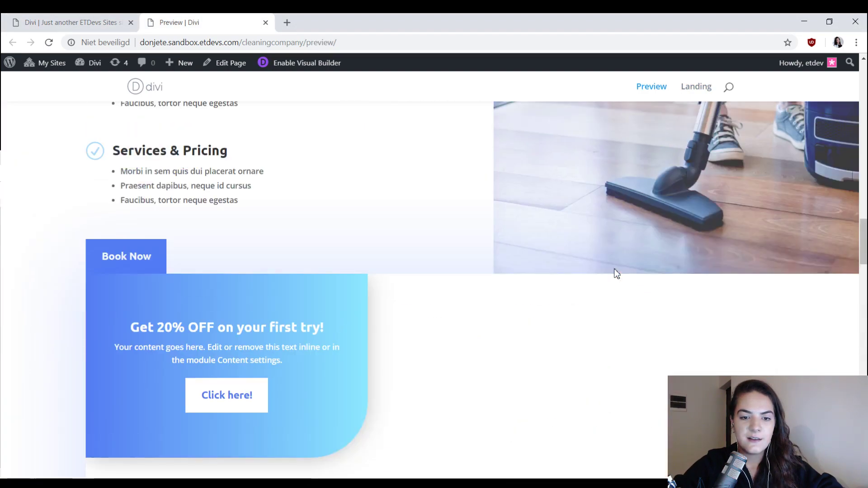
pyautogui.press('F5')
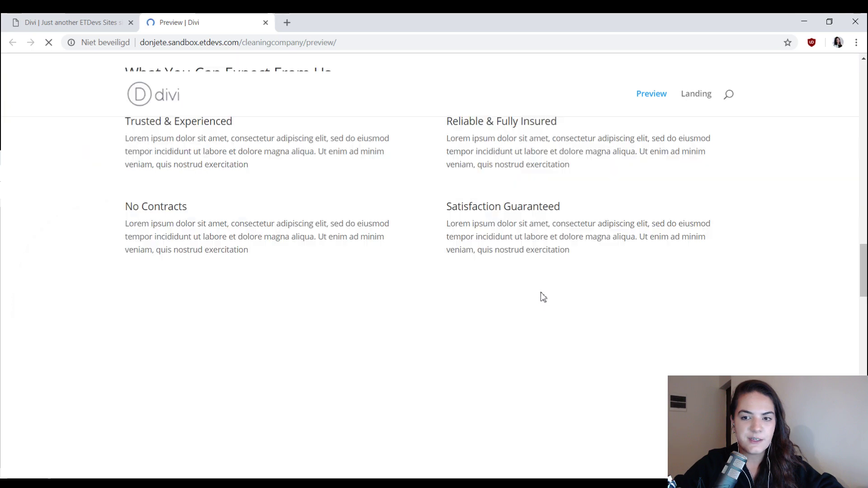
pyautogui.scroll(-2, 453, 229)
pyautogui.scroll(-1, 253, 280)
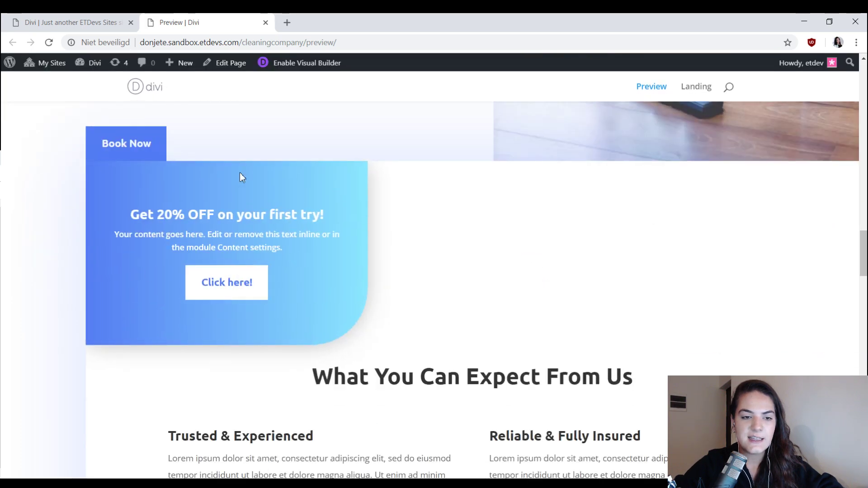
pyautogui.click(67, 22)
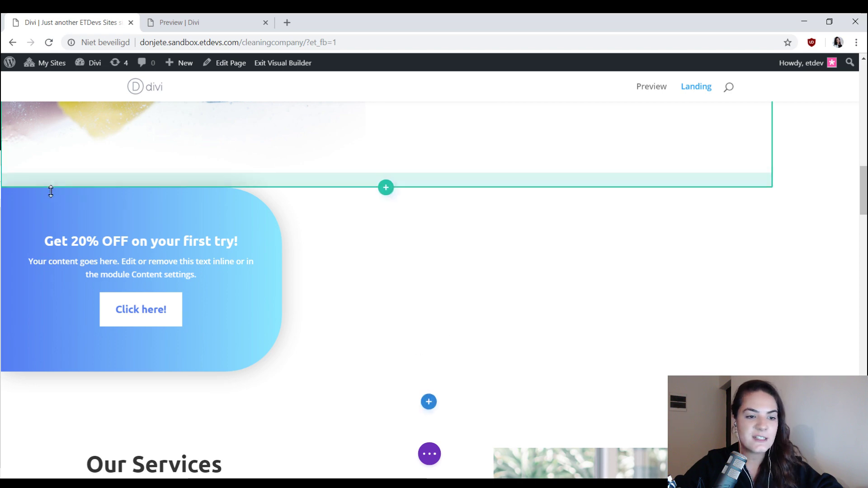
# Duplicate the Call To Action row and move the copy to the start of the What You Can Expect From Us section.
pyautogui.moveTo(88, 221)
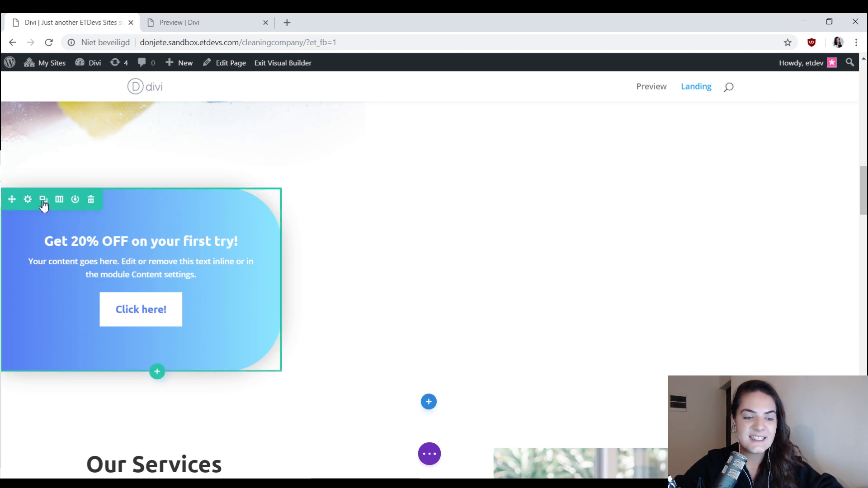
pyautogui.click(43, 201)
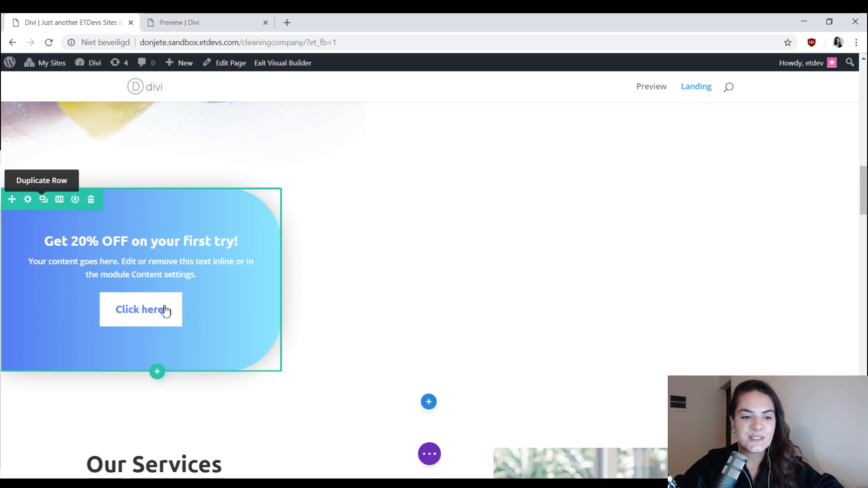
pyautogui.moveTo(43, 144)
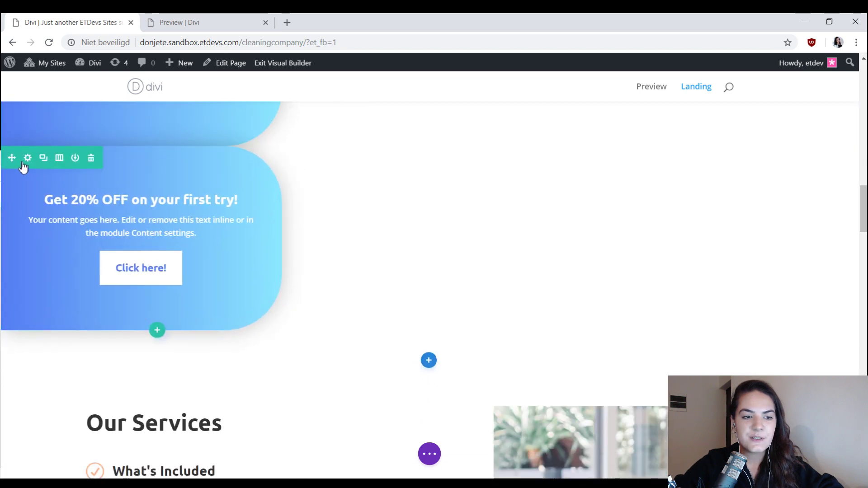
pyautogui.moveTo(16, 157); pyautogui.dragTo(315, 184)
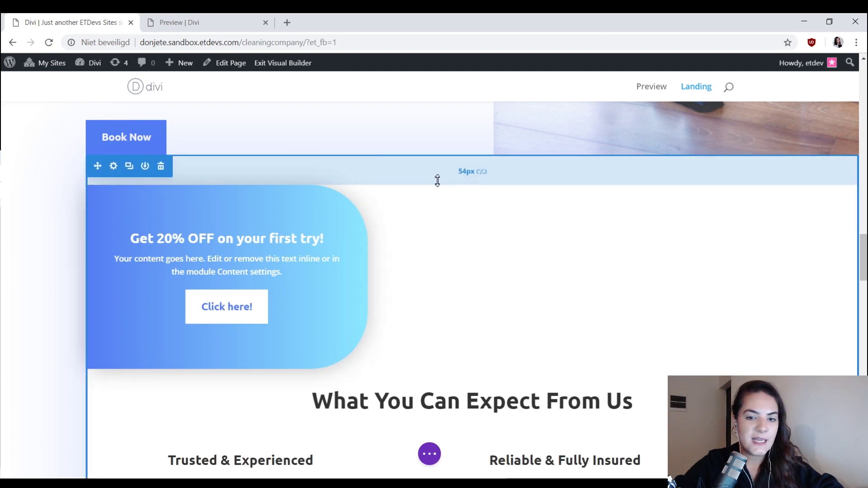
# Remove the What You Can Expect From Us section's top padding and set its top-left rounded corner to 0px.
pyautogui.moveTo(438, 165); pyautogui.dragTo(444, 145)
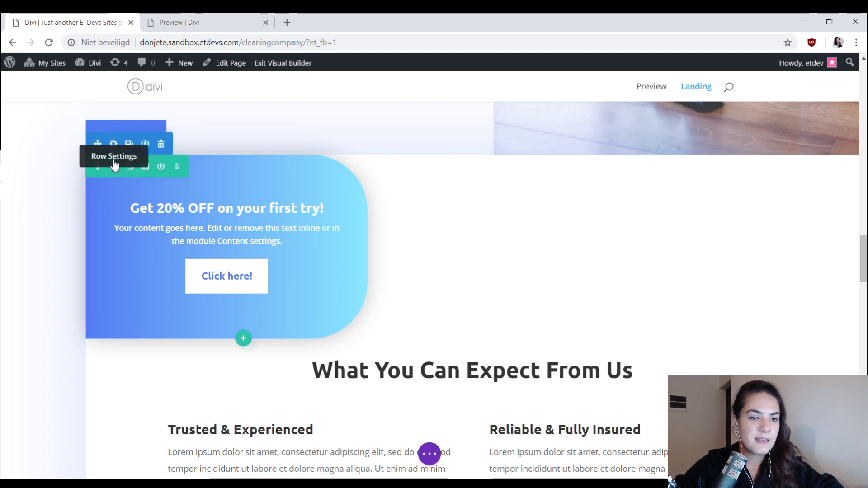
pyautogui.click(114, 144)
pyautogui.click(653, 167)
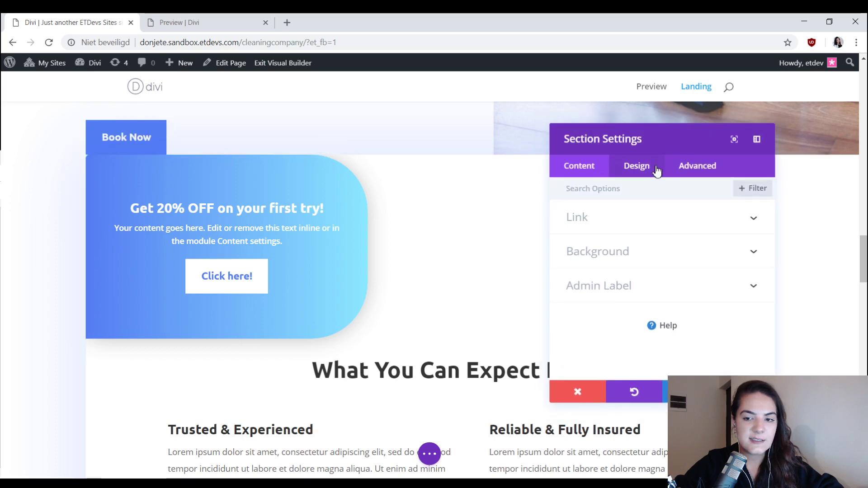
pyautogui.click(627, 357)
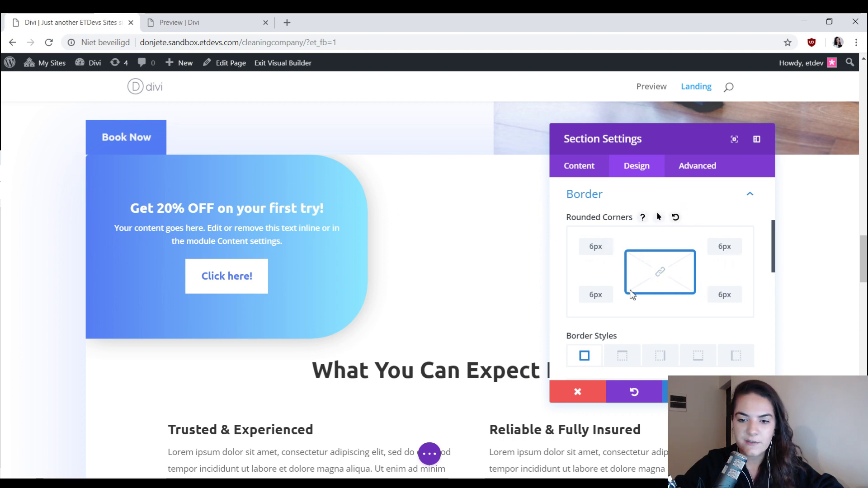
pyautogui.click(601, 251)
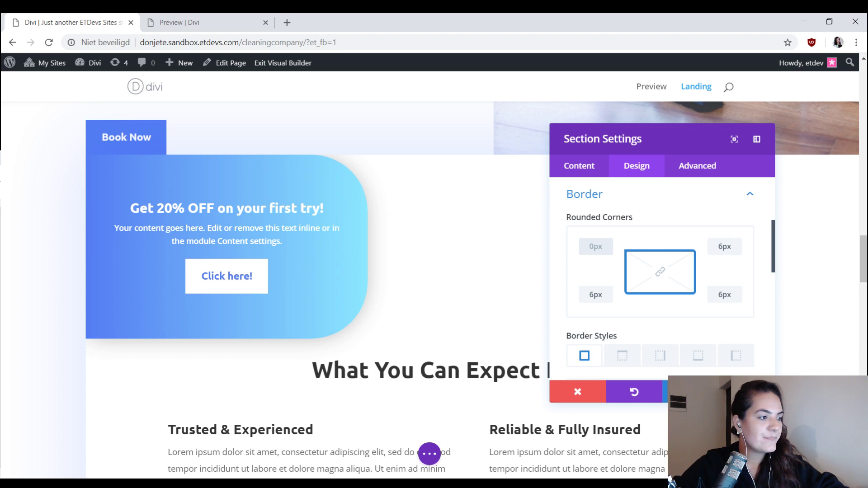
pyautogui.click(359, 284)
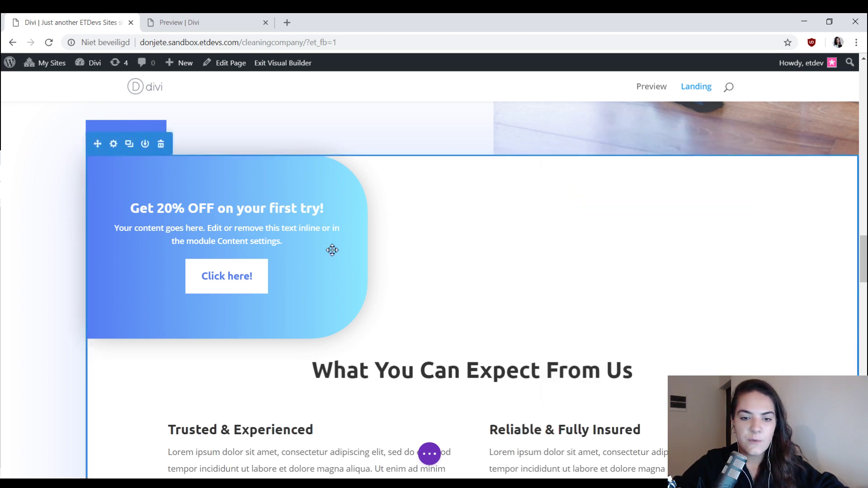
# Reset the duplicated Call To Action's top-right rounded corner to 0px.
pyautogui.click(211, 183)
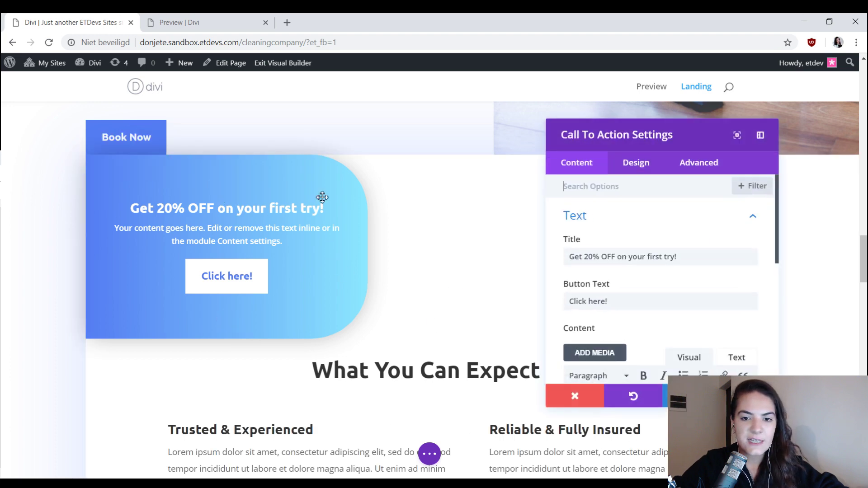
pyautogui.click(631, 171)
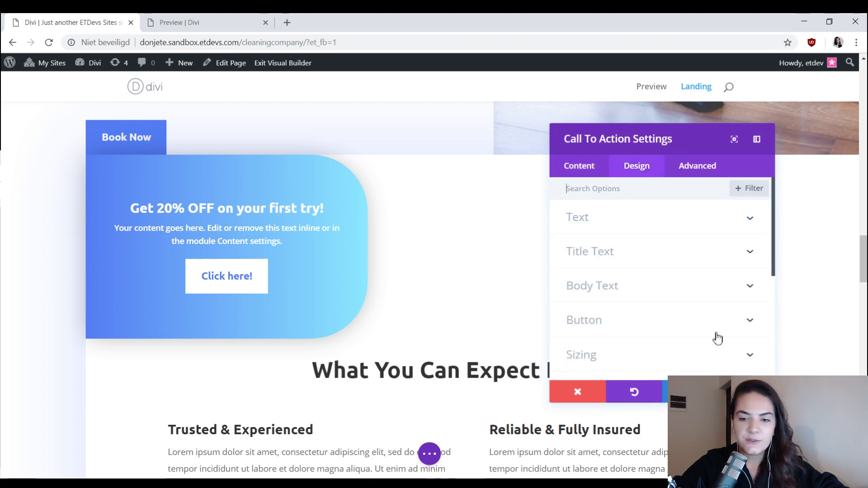
pyautogui.scroll(-1, 692, 335)
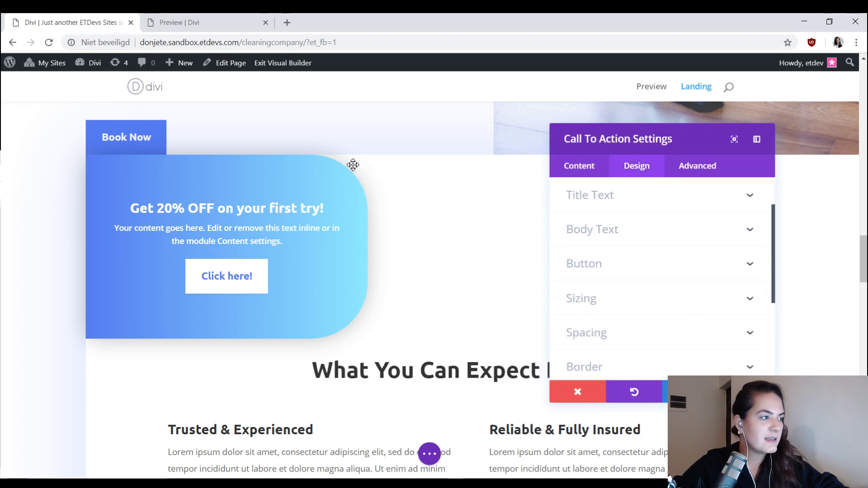
pyautogui.scroll(-1, 630, 310)
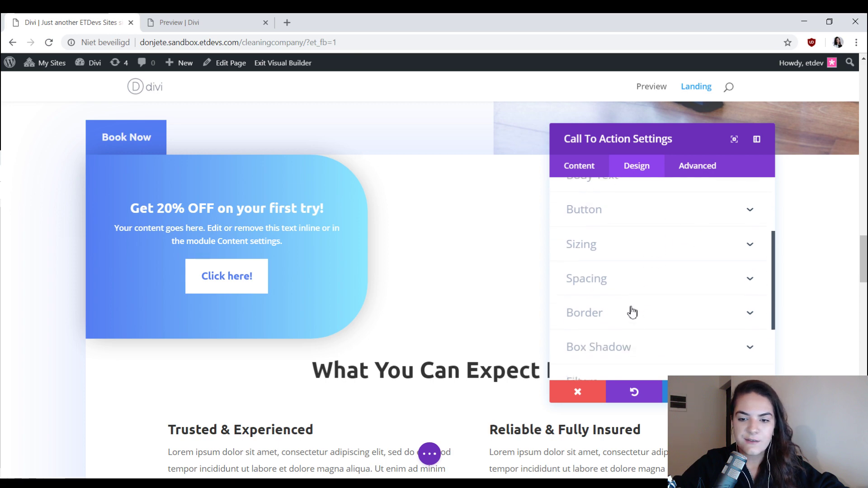
pyautogui.click(618, 323)
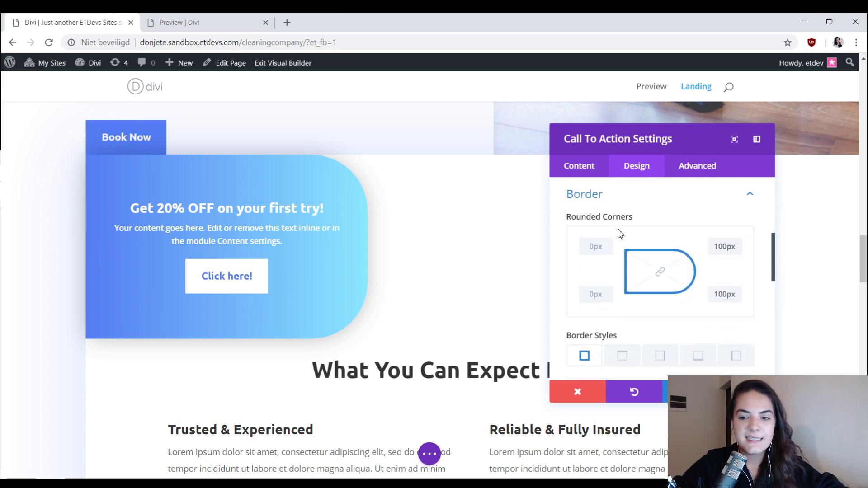
pyautogui.hotkey('ctrl', 'a')
pyautogui.press('BackSpace')
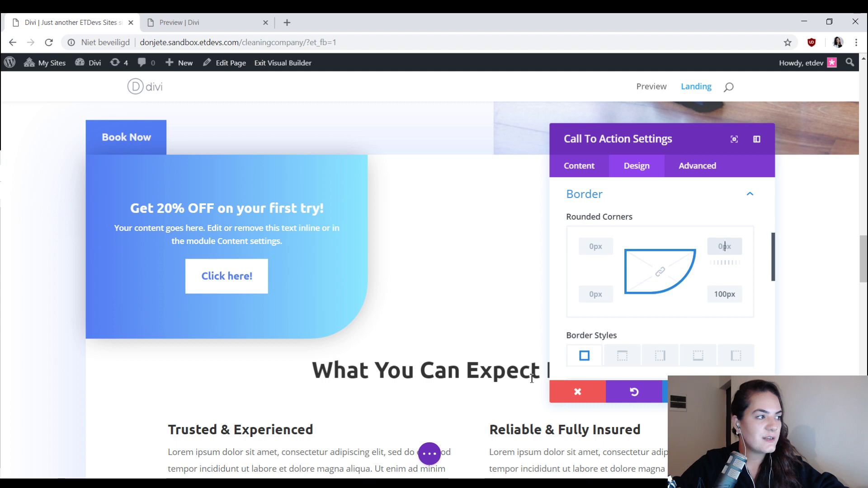
# Change the duplicated module's animation to Bounce with the direction set to Center, and save the module settings.
pyautogui.scroll(-6, 702, 344)
pyautogui.click(655, 318)
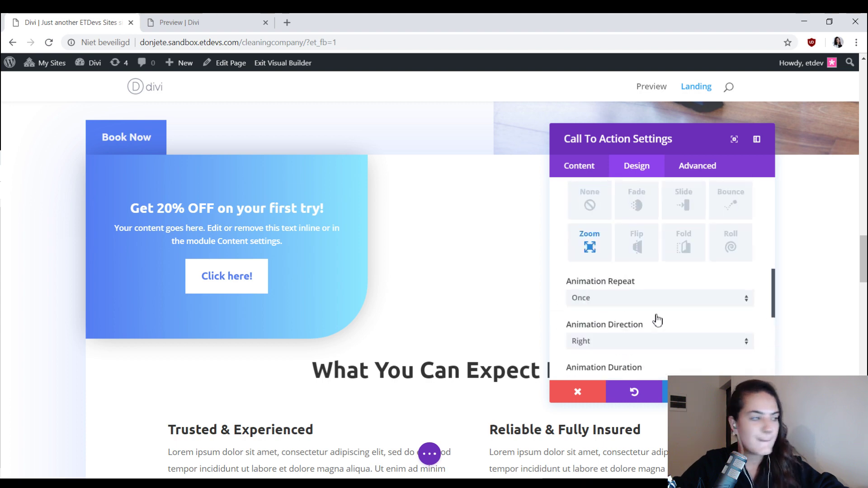
pyautogui.click(719, 248)
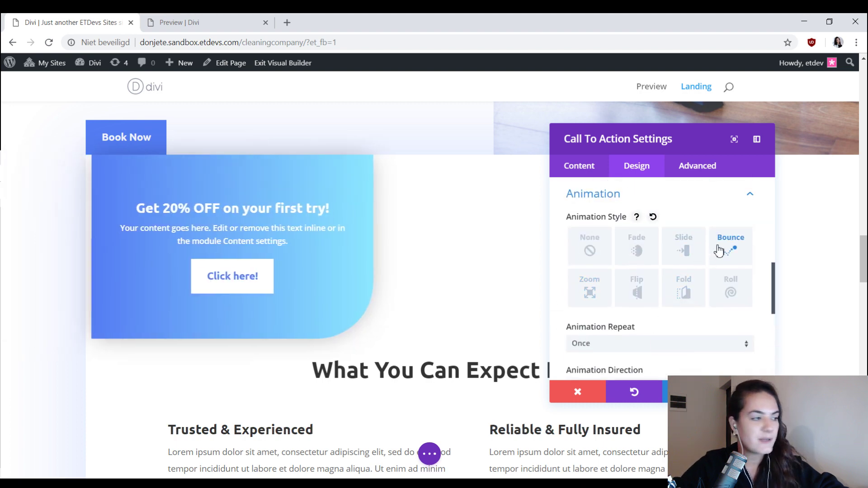
pyautogui.scroll(-3, 677, 289)
pyautogui.click(628, 279)
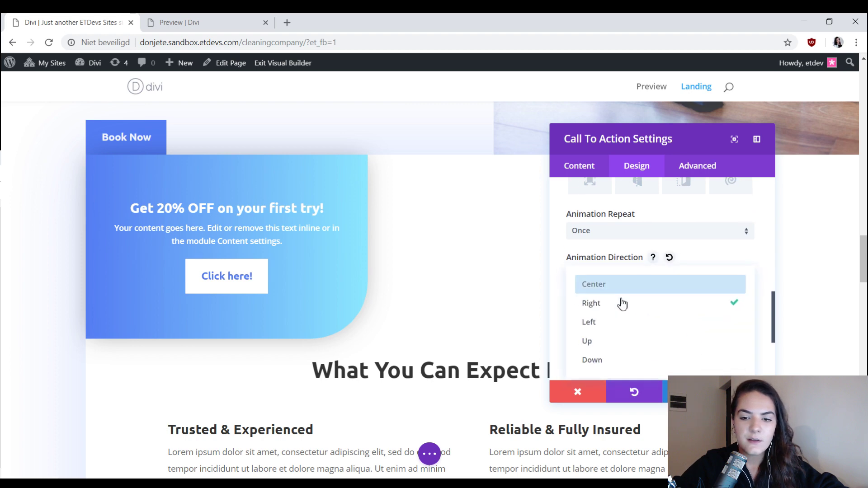
pyautogui.click(620, 285)
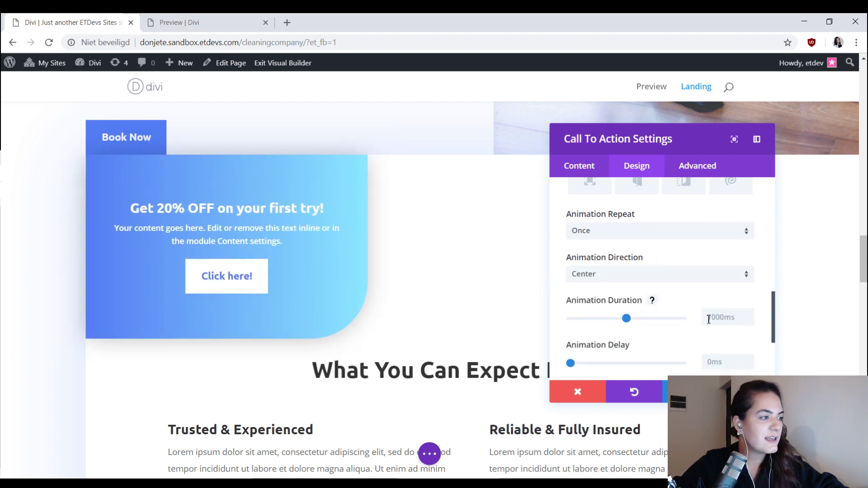
pyautogui.scroll(-3, 693, 324)
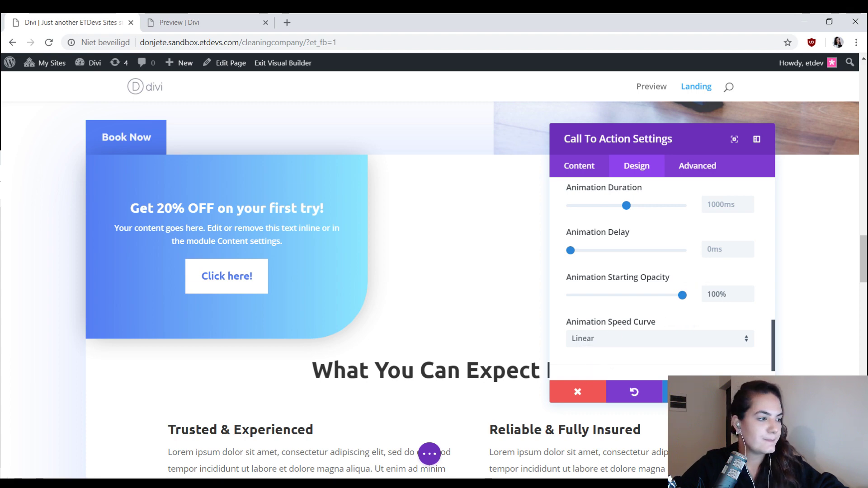
pyautogui.click(747, 392)
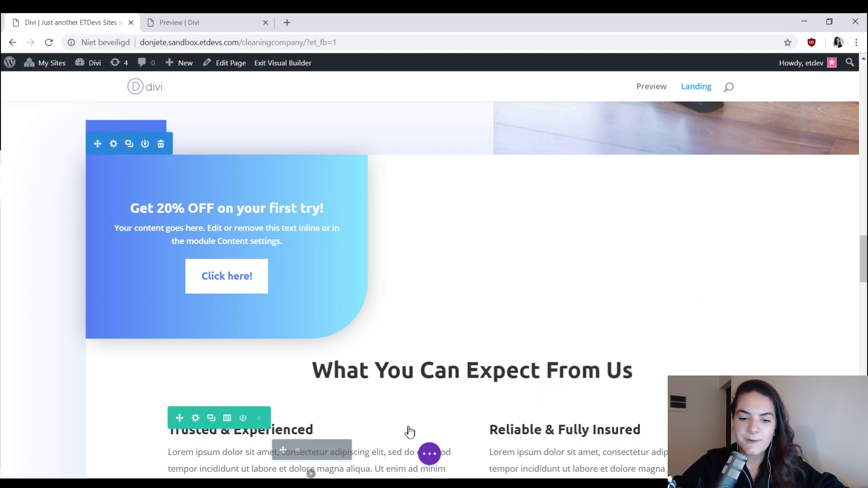
pyautogui.scroll(3, 470, 353)
pyautogui.scroll(11, 471, 358)
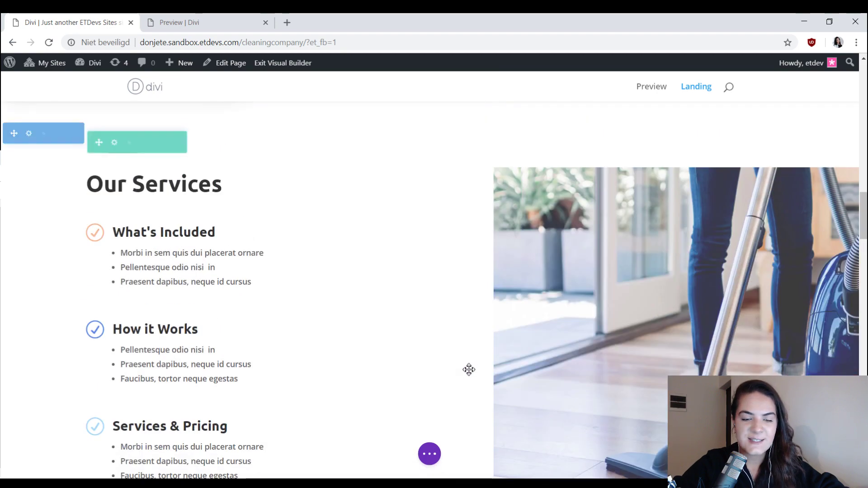
pyautogui.scroll(-11, 163, 226)
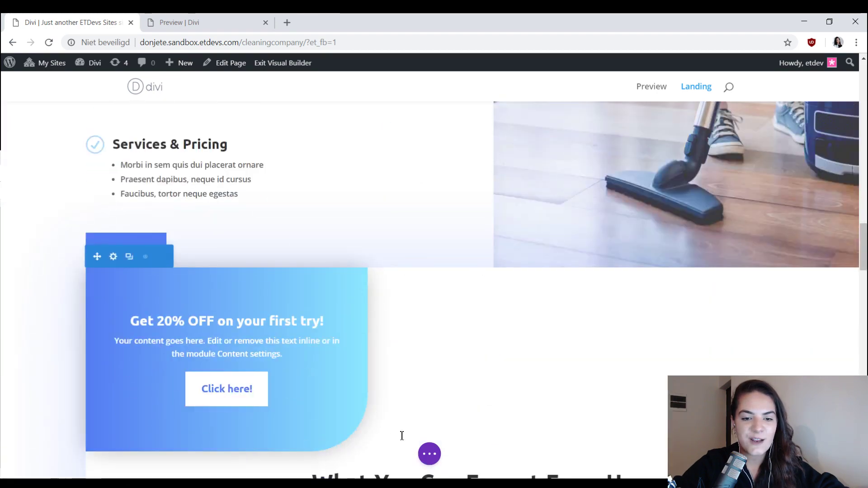
# Exit the Visual Builder and review the Call To Action boxes on the live landing page.
pyautogui.click(429, 454)
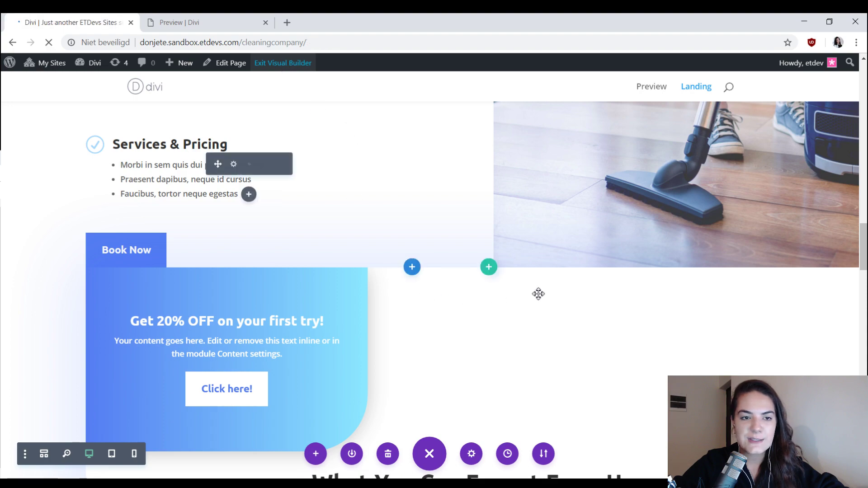
pyautogui.scroll(-7, 539, 295)
pyautogui.scroll(-15, 537, 292)
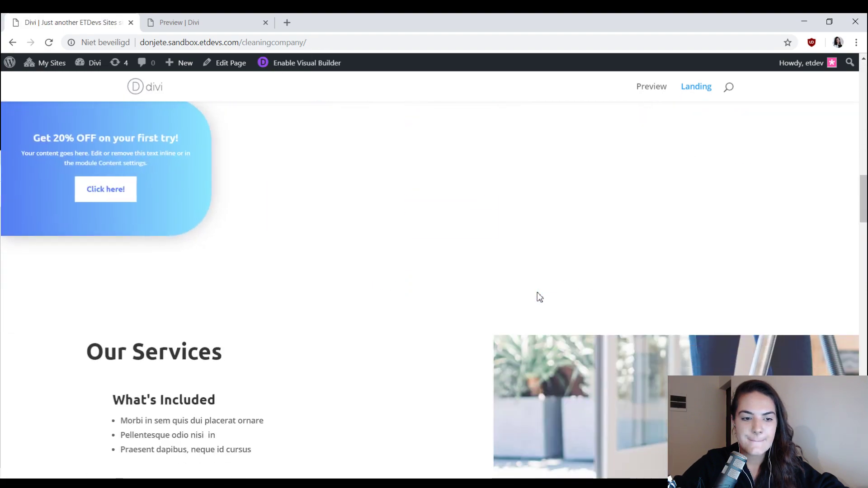
pyautogui.scroll(-3, 537, 294)
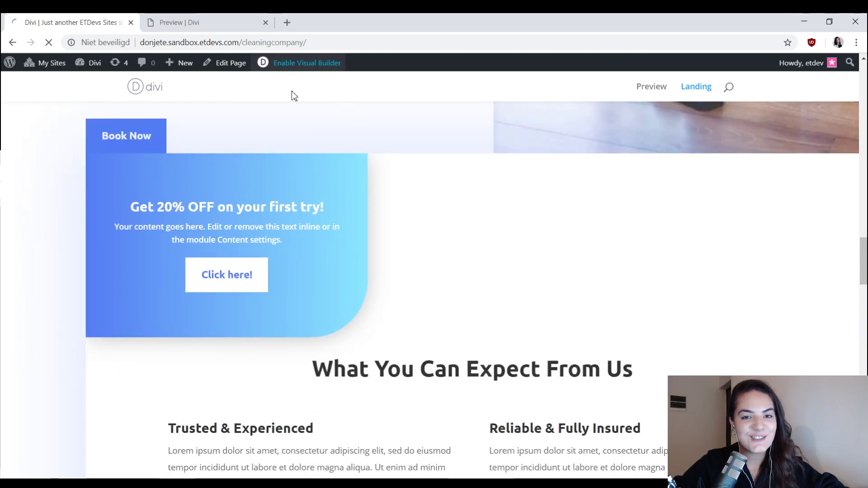
# Check the promotional box below the pricing plans on the Preview page, and return to the landing page builder.
pyautogui.click(253, 22)
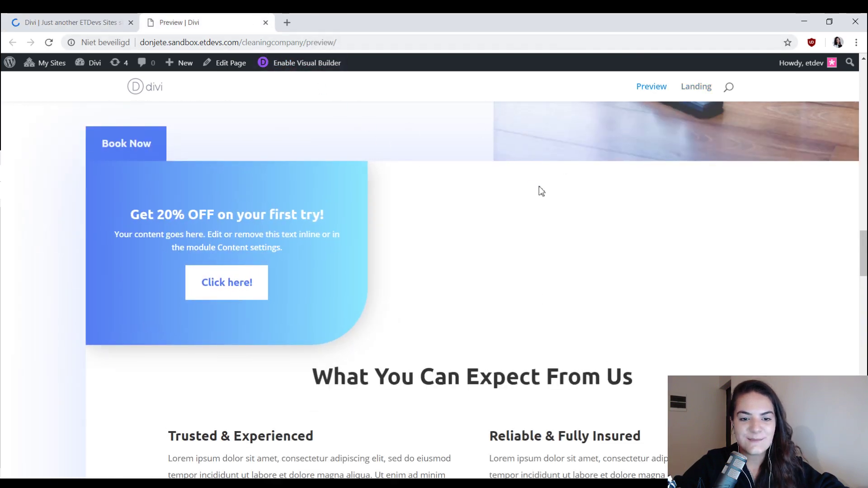
pyautogui.scroll(-20, 595, 229)
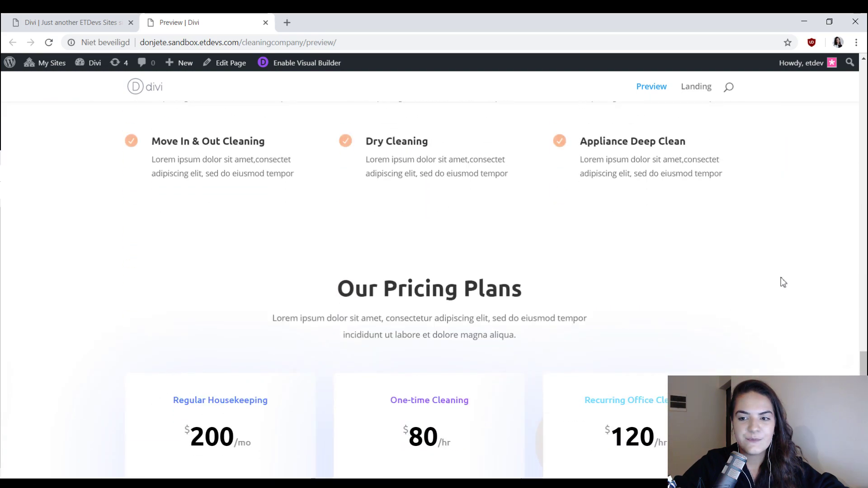
pyautogui.scroll(-11, 784, 283)
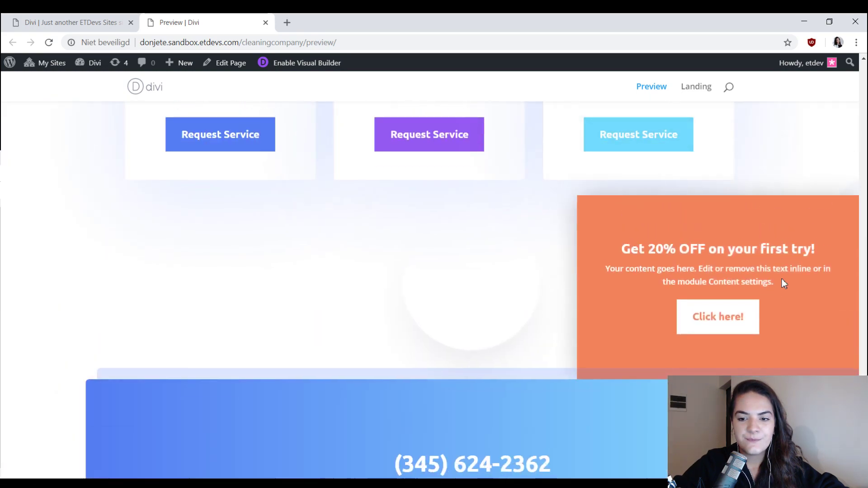
pyautogui.scroll(-4, 724, 217)
pyautogui.scroll(4, 678, 217)
pyautogui.click(102, 21)
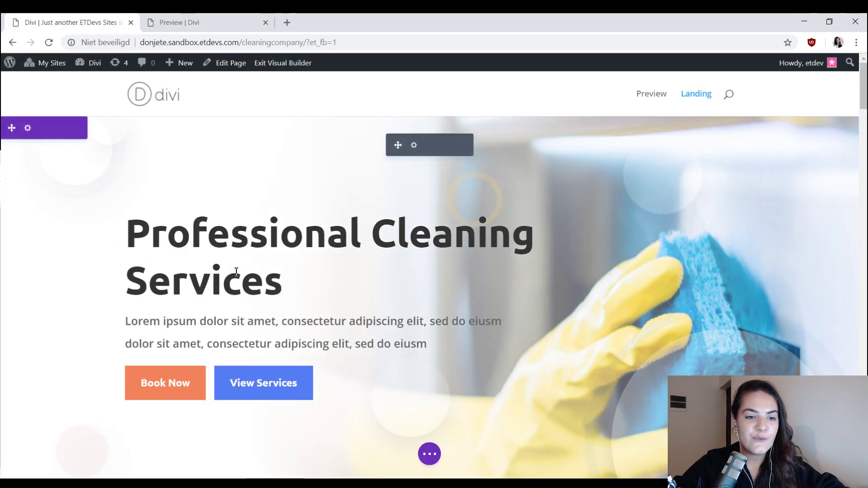
# Duplicate the Call To Action row above Our Services and move the copy below the pricing tables in the Our Pricing Plans section.
pyautogui.scroll(-3, 296, 405)
pyautogui.scroll(-15, 296, 405)
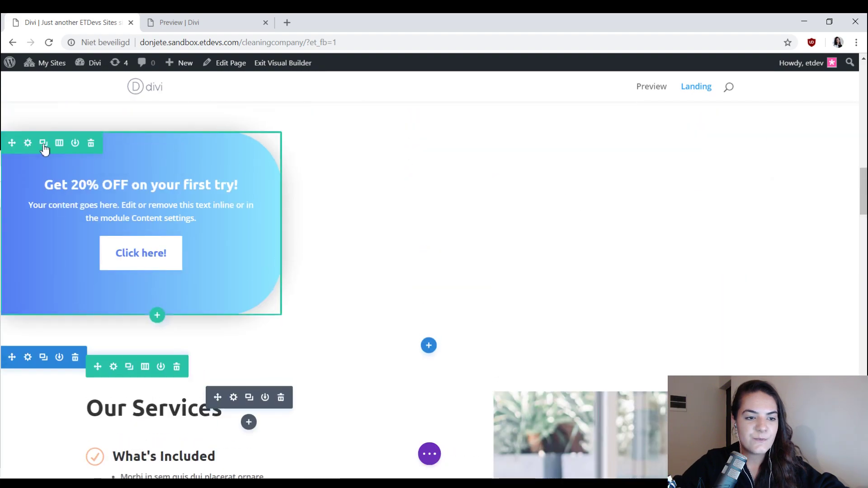
pyautogui.click(43, 144)
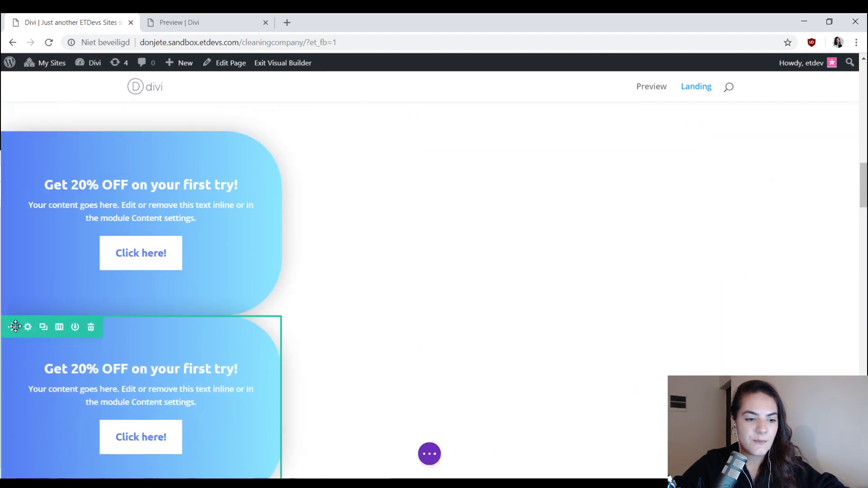
pyautogui.moveTo(15, 328); pyautogui.dragTo(306, 298)
pyautogui.scroll(-10, 467, 333)
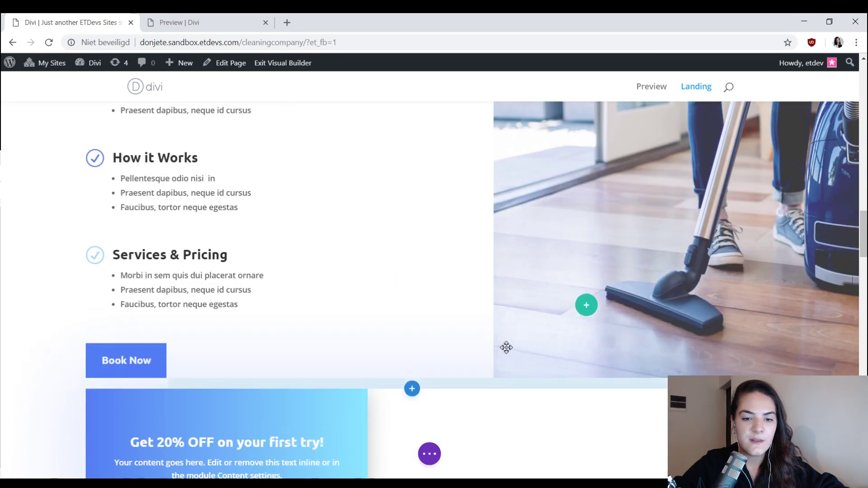
pyautogui.scroll(-15, 506, 370)
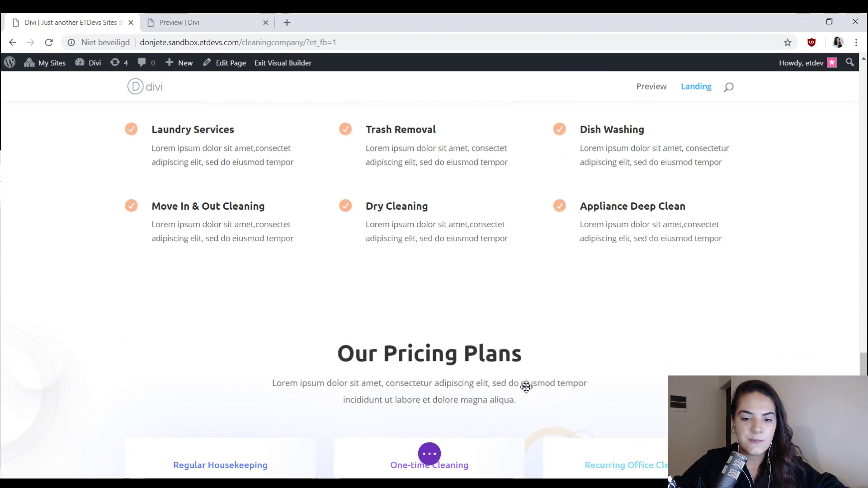
pyautogui.scroll(-12, 539, 411)
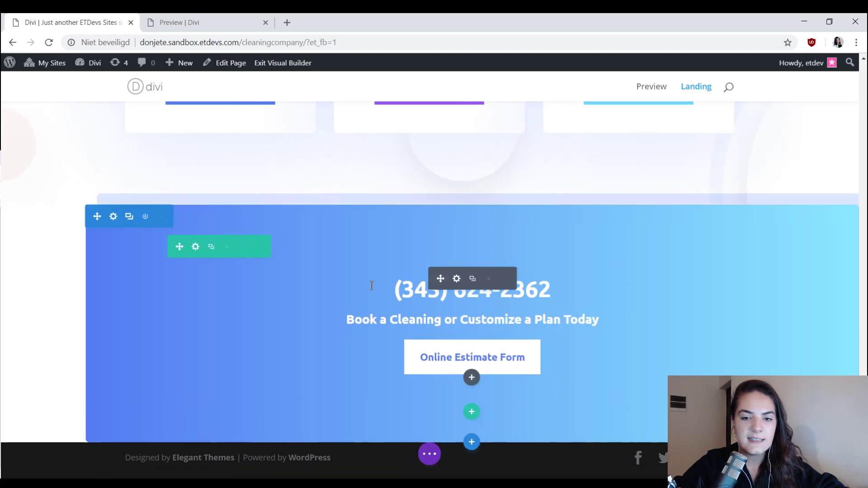
pyautogui.scroll(3, 461, 225)
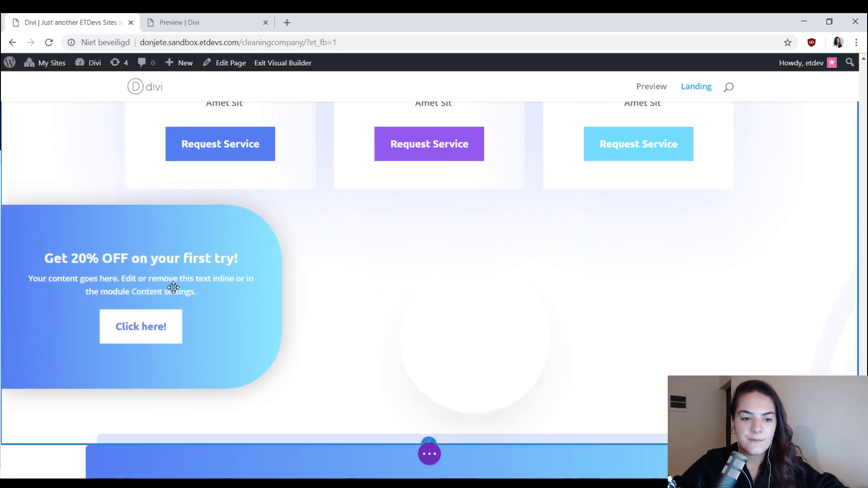
# Set the row alignment of the copied Call To Action row below the pricing tables to right.
pyautogui.scroll(3, 610, 256)
pyautogui.scroll(5, 438, 256)
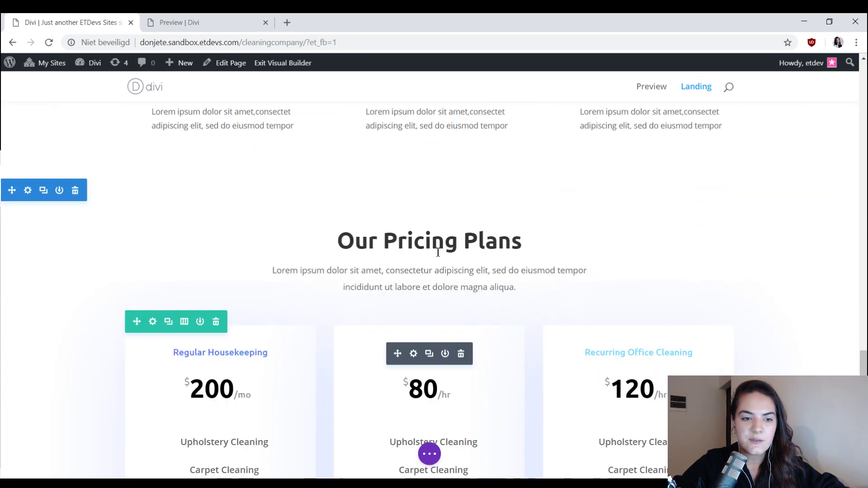
pyautogui.scroll(-7, 442, 242)
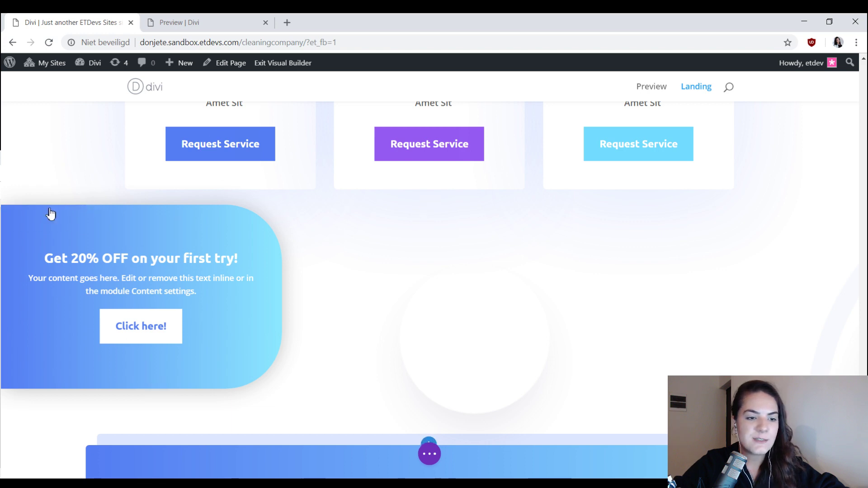
pyautogui.click(28, 217)
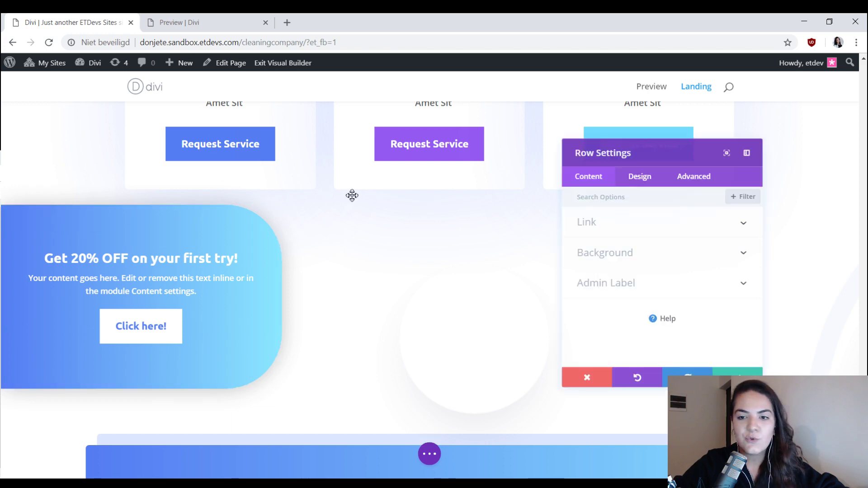
pyautogui.click(634, 165)
pyautogui.click(610, 221)
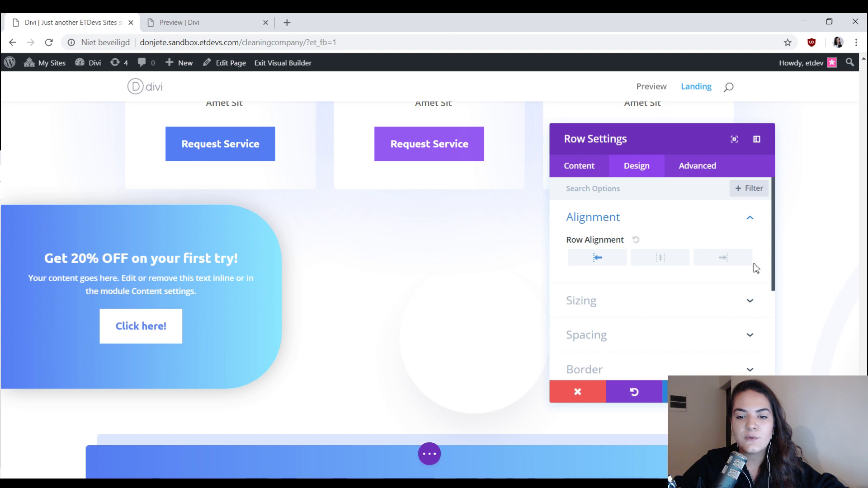
pyautogui.click(729, 262)
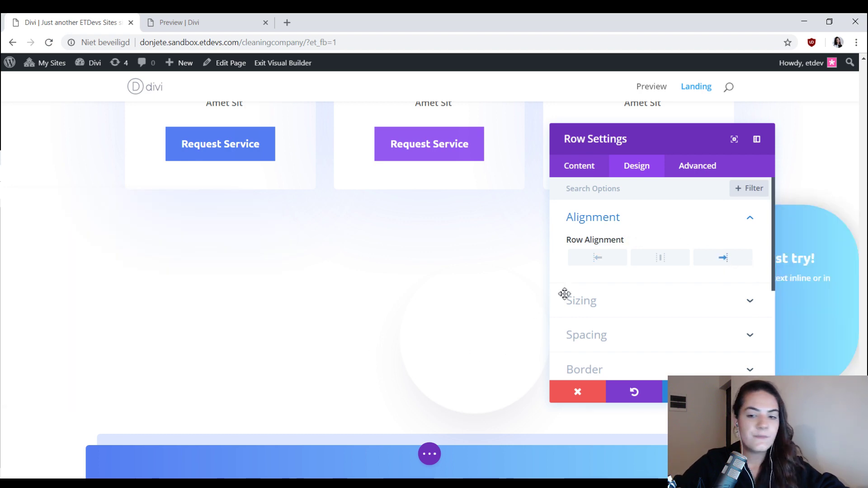
pyautogui.click(577, 168)
pyautogui.click(611, 252)
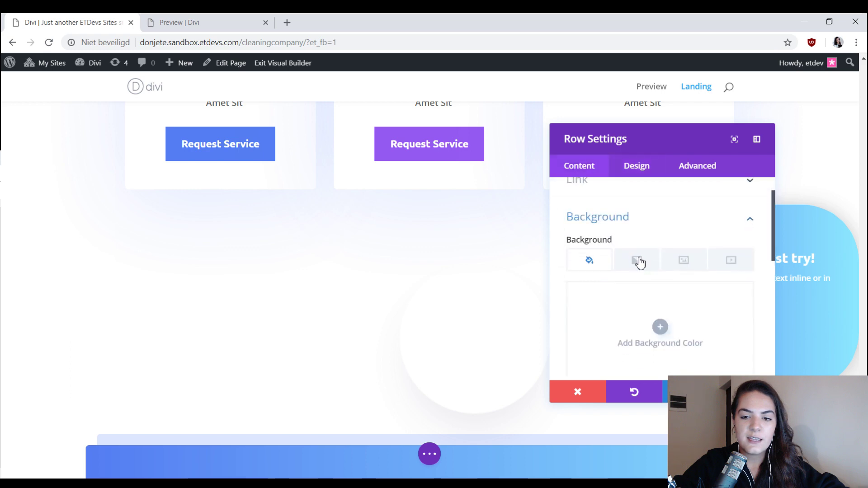
pyautogui.scroll(-5, 660, 280)
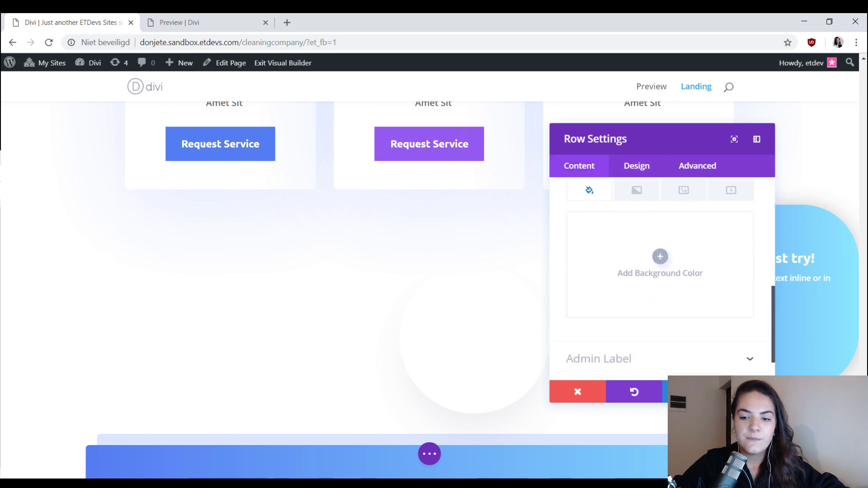
# Save the row settings and delete the background gradient of the copied Call To Action module.
pyautogui.click(746, 392)
pyautogui.click(702, 233)
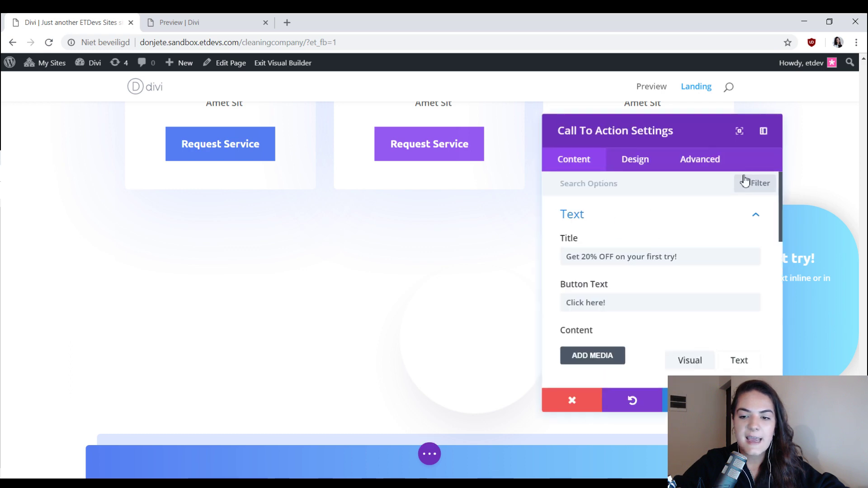
pyautogui.moveTo(701, 138); pyautogui.dragTo(448, 150)
pyautogui.scroll(-5, 423, 280)
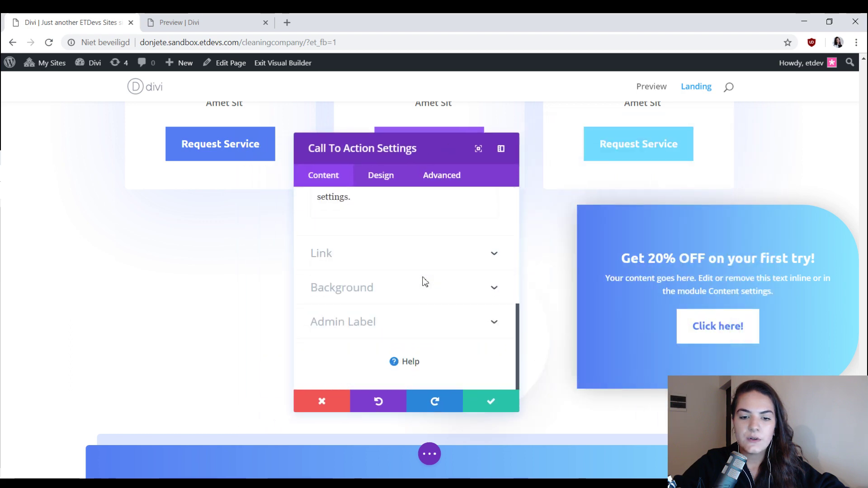
pyautogui.click(413, 292)
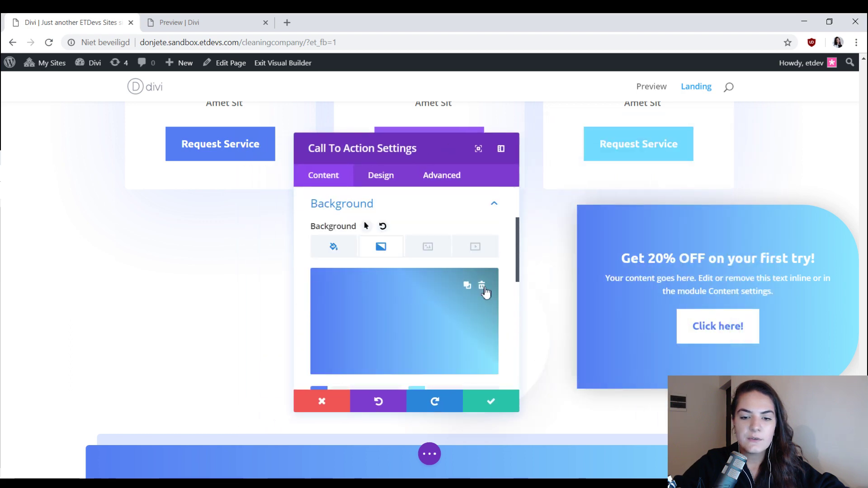
pyautogui.click(482, 285)
# Enable a background color for the copied Call To Action and set it to #f2835a.
pyautogui.click(334, 254)
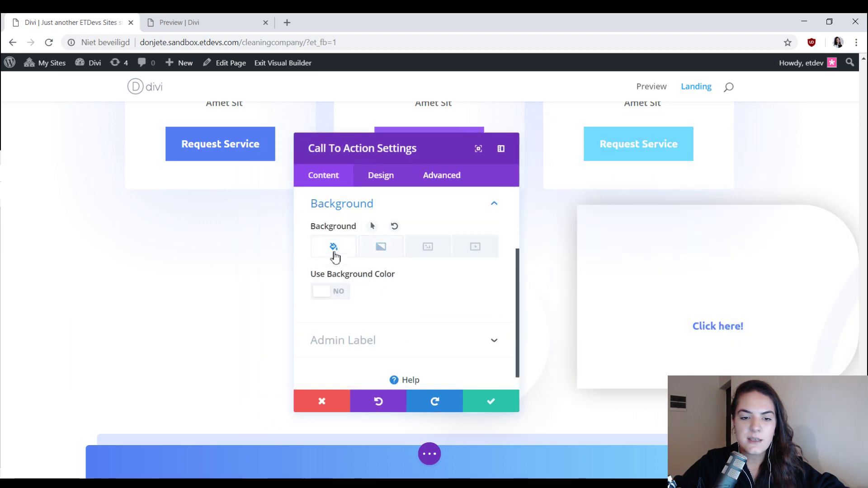
pyautogui.click(336, 293)
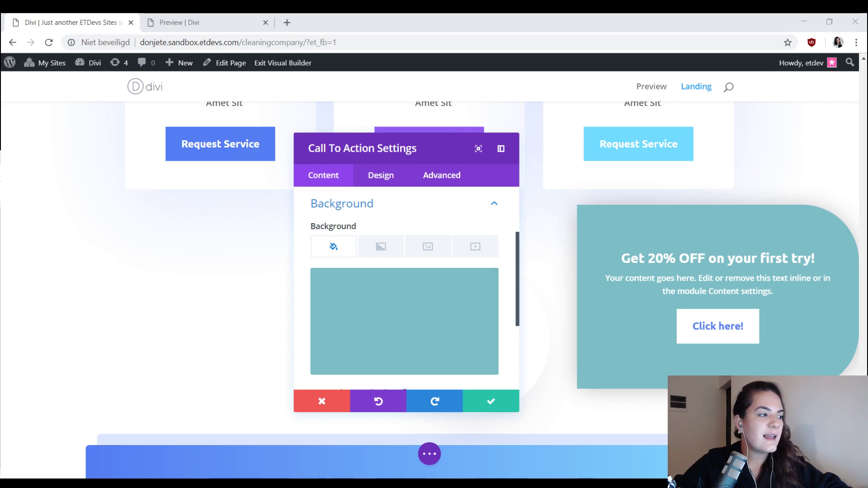
pyautogui.click(384, 290)
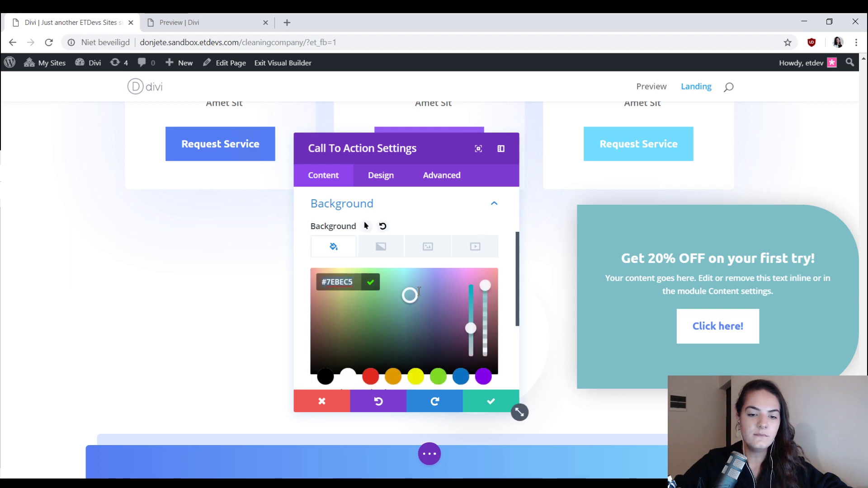
pyautogui.hotkey('ctrl', 'a')
pyautogui.write('#f2835a')
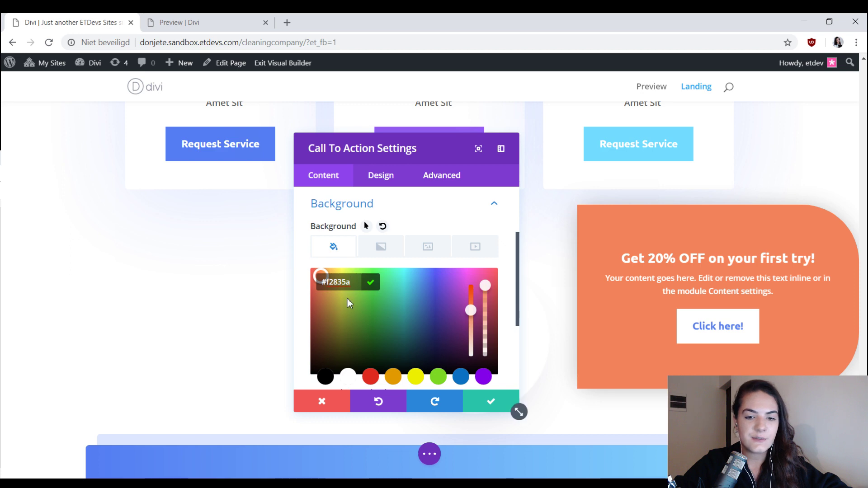
# Set the button text color of the copied Call To Action to #f2835a.
pyautogui.click(379, 181)
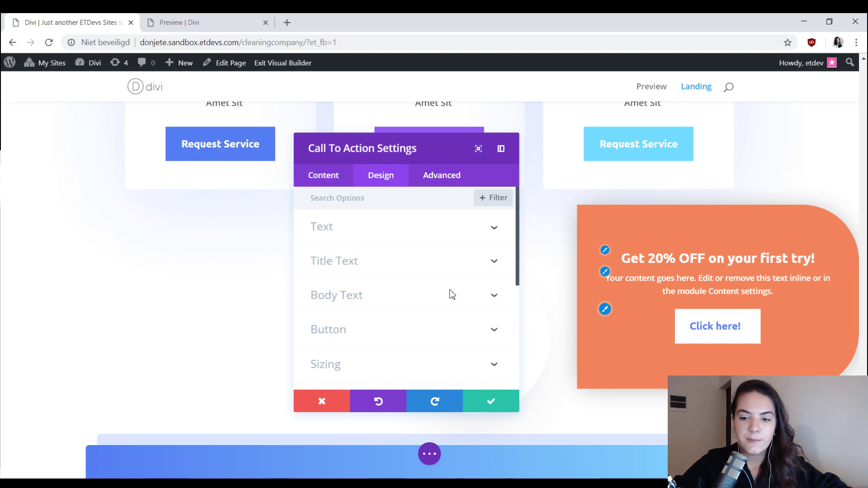
pyautogui.click(381, 331)
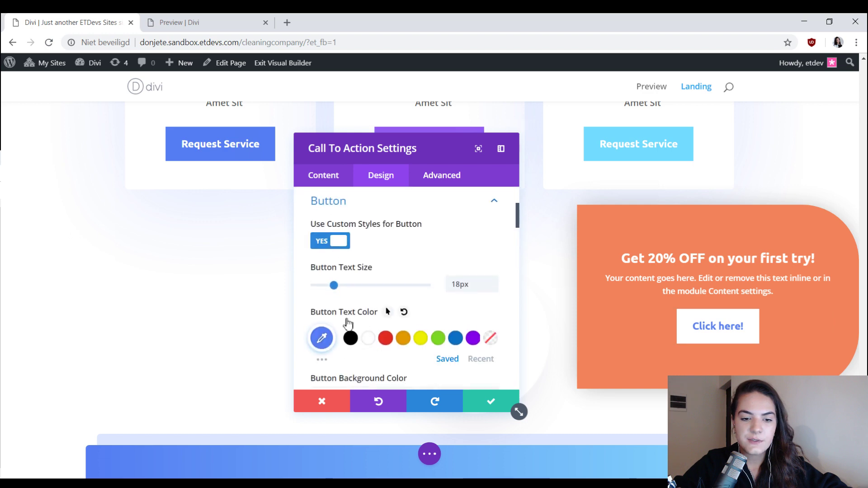
pyautogui.scroll(-2, 324, 295)
pyautogui.click(322, 285)
pyautogui.write('#f2835a')
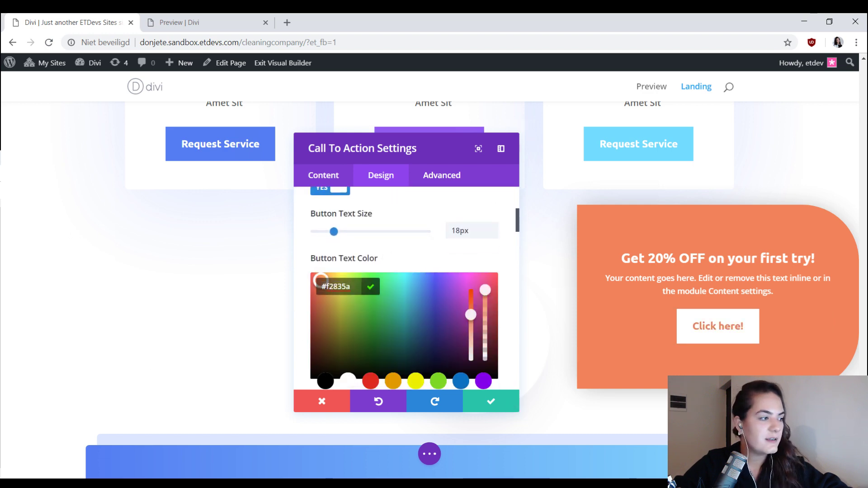
# Reset the top-right and bottom-right rounded corners of the copied Call To Action to 0px.
pyautogui.scroll(-4, 423, 311)
pyautogui.scroll(-15, 423, 310)
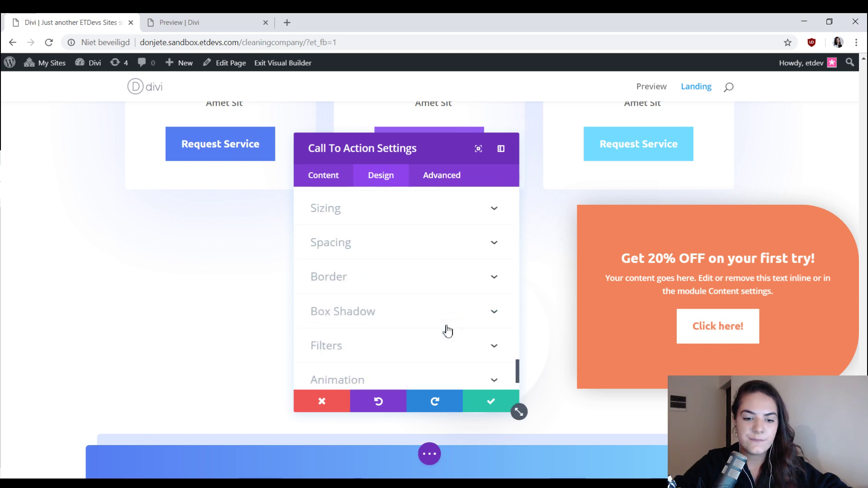
pyautogui.scroll(-3, 448, 331)
pyautogui.click(382, 231)
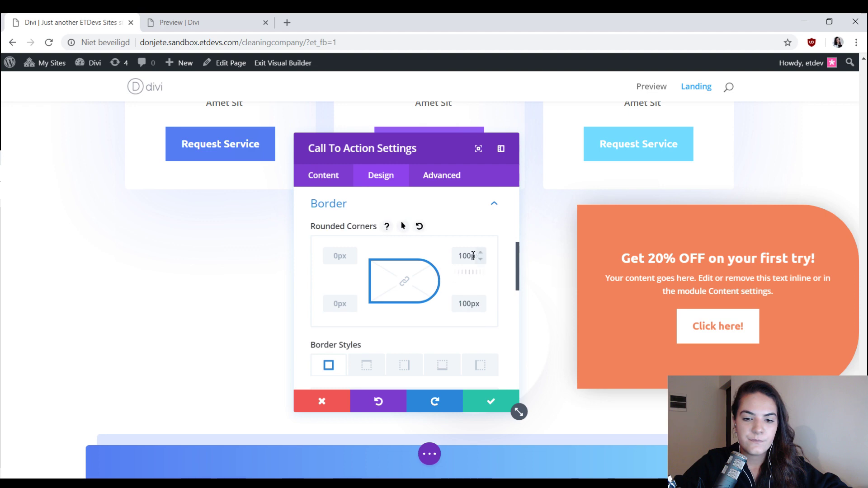
pyautogui.press('BackSpace')
pyautogui.click(466, 302)
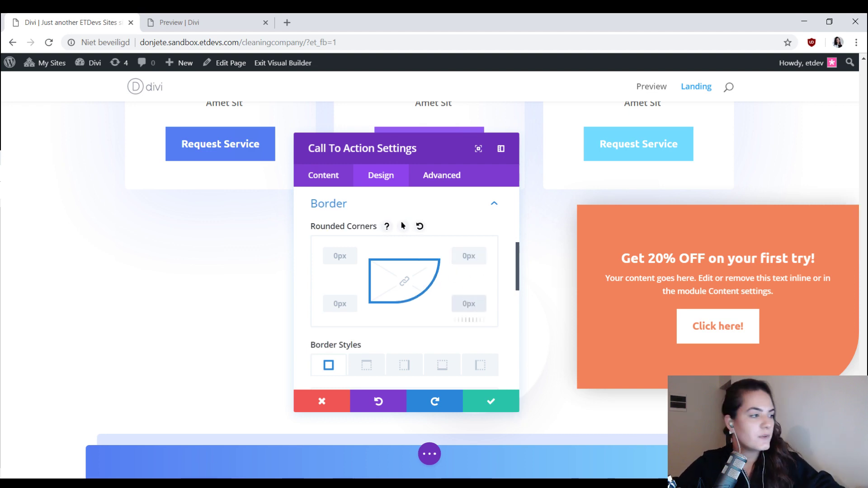
pyautogui.press('BackSpace')
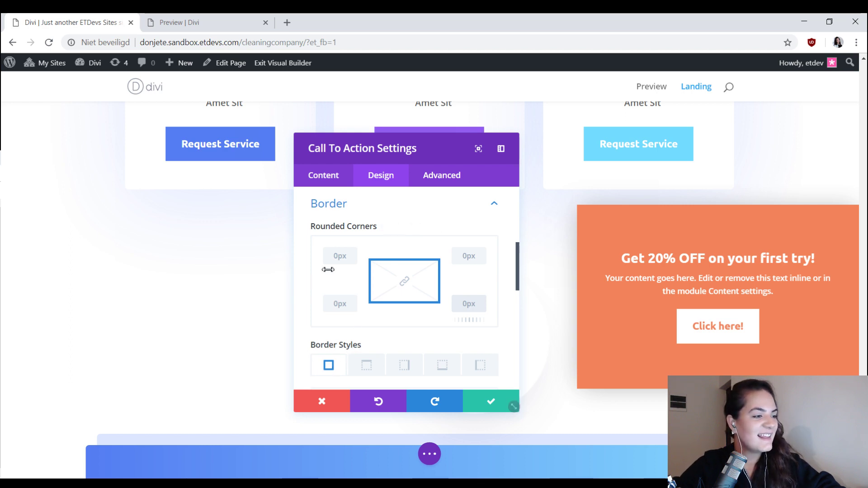
pyautogui.scroll(-3, 437, 304)
pyautogui.scroll(-4, 438, 307)
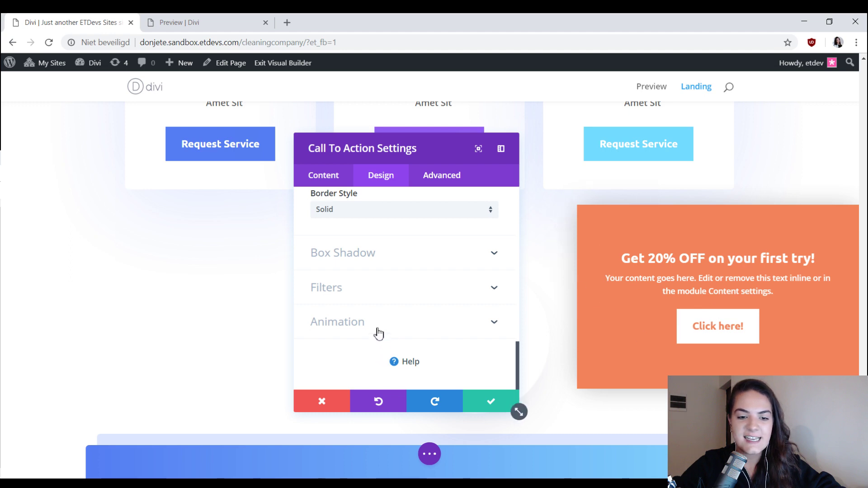
# Give the orange Call To Action a Slide animation, choose its direction, set the animation intensity to 100% and save the module settings.
pyautogui.click(396, 331)
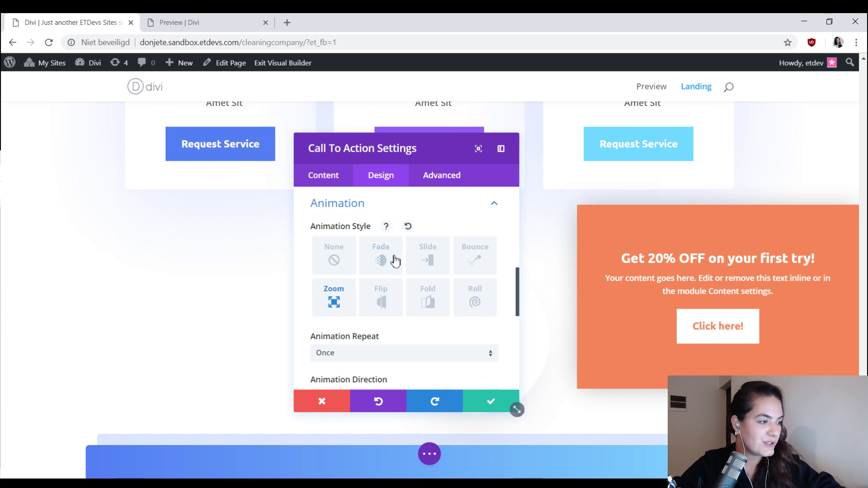
pyautogui.click(428, 258)
pyautogui.scroll(-3, 419, 306)
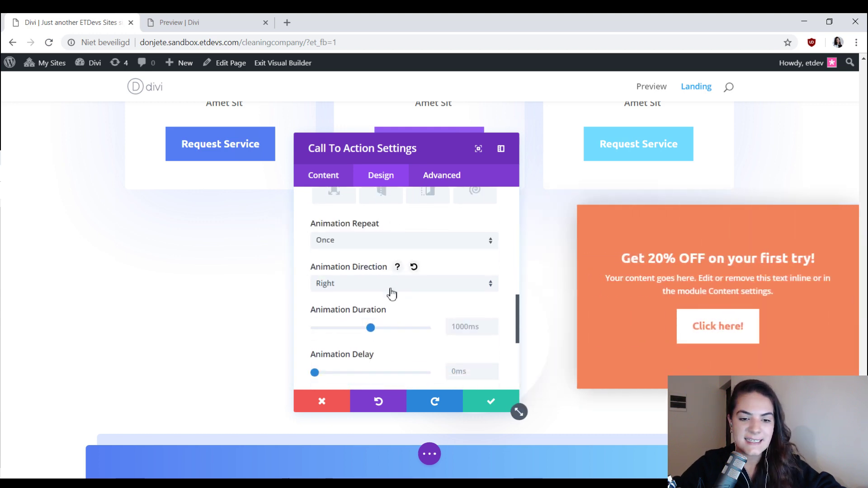
pyautogui.click(391, 289)
pyautogui.click(368, 370)
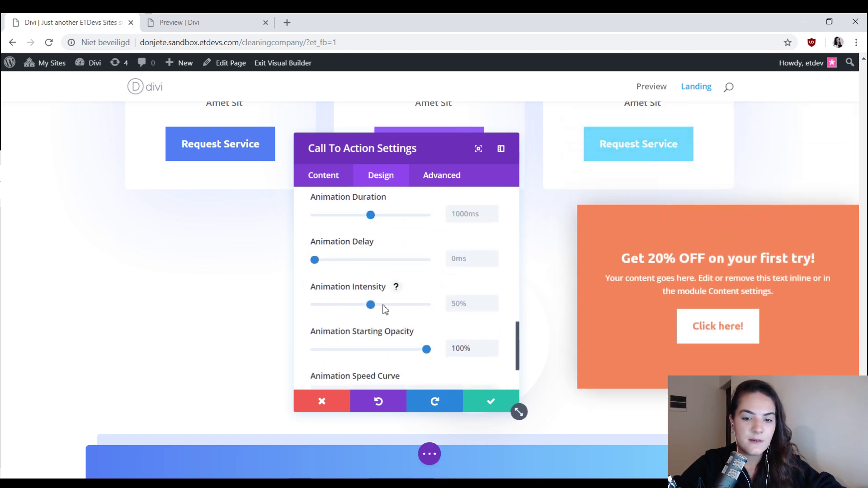
pyautogui.moveTo(379, 310); pyautogui.dragTo(453, 306)
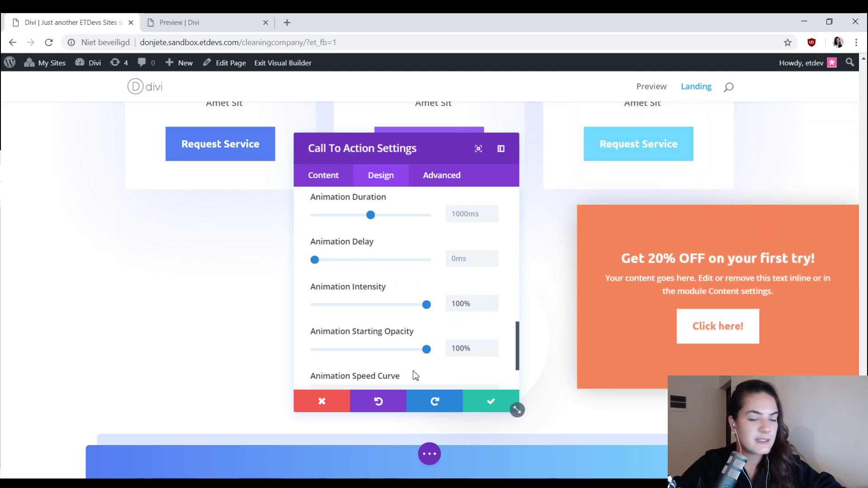
pyautogui.scroll(-2, 374, 383)
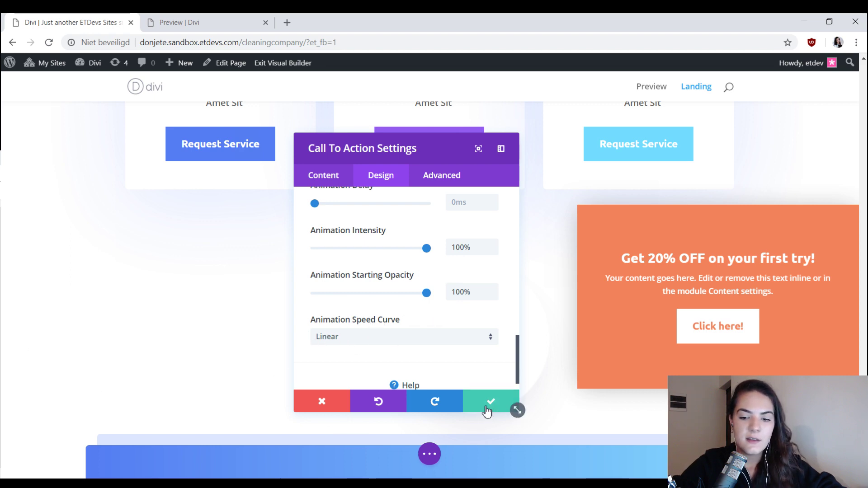
pyautogui.click(515, 409)
# Remove the bottom padding of the section holding the orange Call To Action, save the page and exit the visual builder.
pyautogui.scroll(-3, 543, 384)
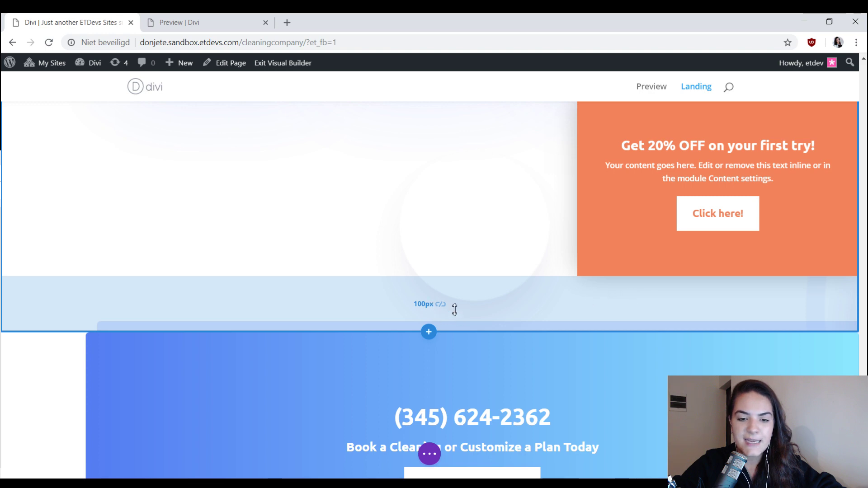
pyautogui.moveTo(556, 329); pyautogui.dragTo(591, 269)
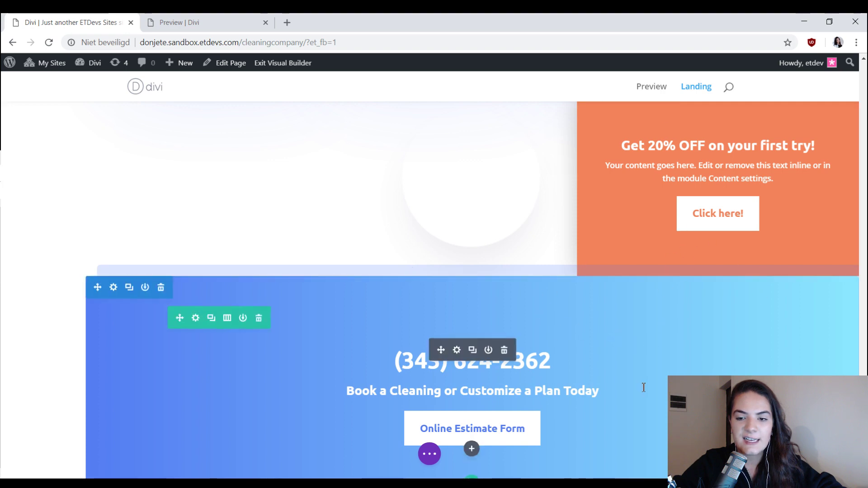
pyautogui.scroll(4, 644, 388)
pyautogui.click(429, 454)
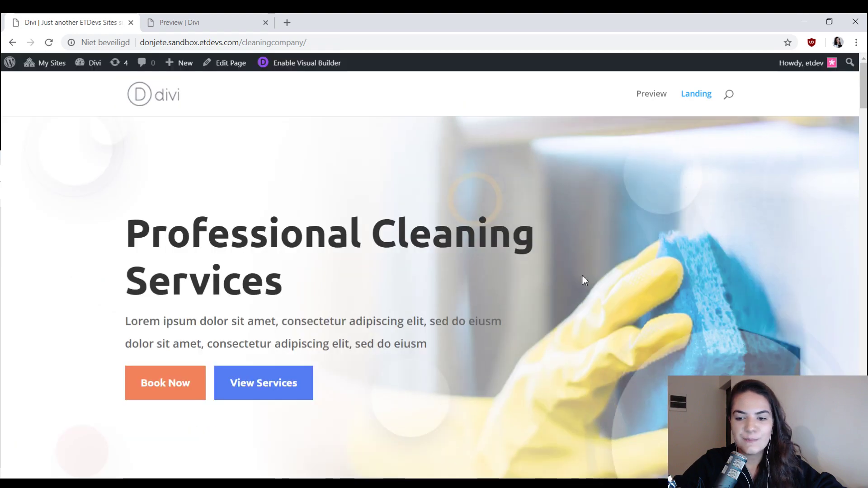
# Review the blue and orange 20% OFF boxes and their entrance animations throughout the live landing page.
pyautogui.scroll(-15, 582, 276)
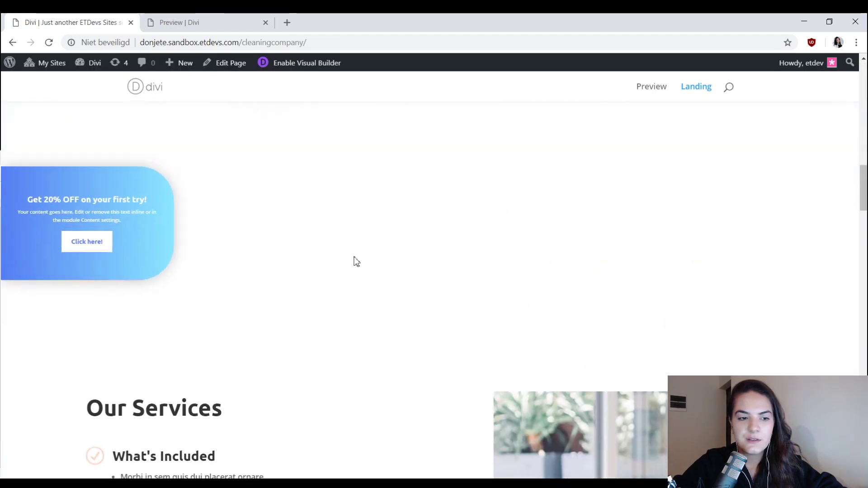
pyautogui.scroll(-16, 723, 296)
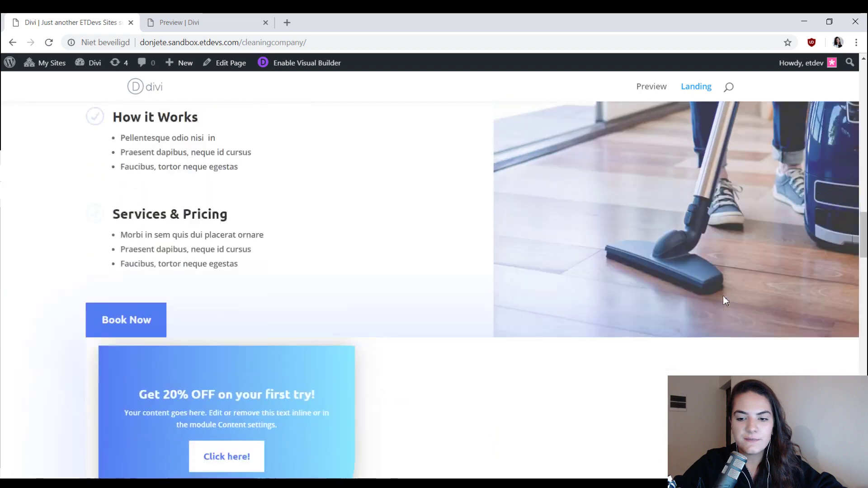
pyautogui.scroll(1, 431, 232)
pyautogui.scroll(-15, 490, 249)
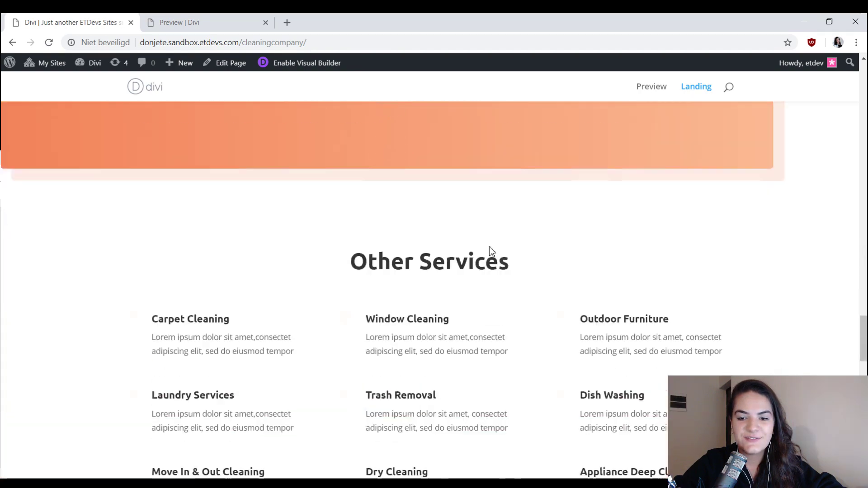
pyautogui.scroll(-6, 492, 252)
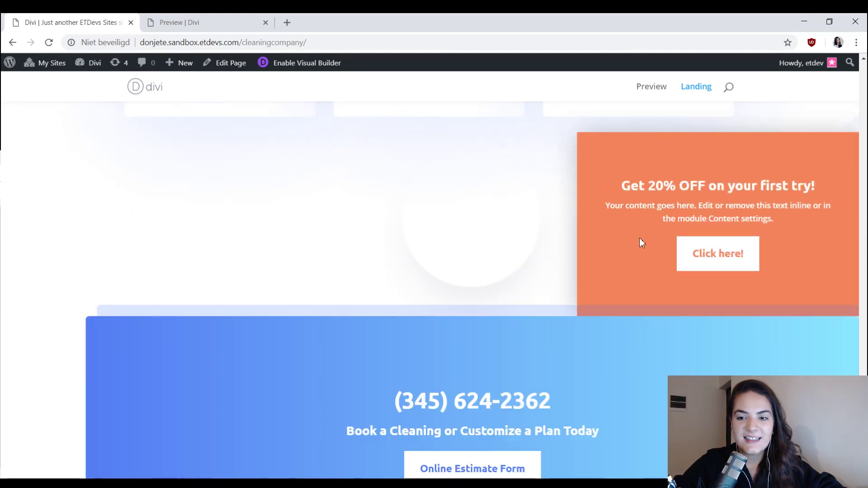
pyautogui.scroll(3, 687, 365)
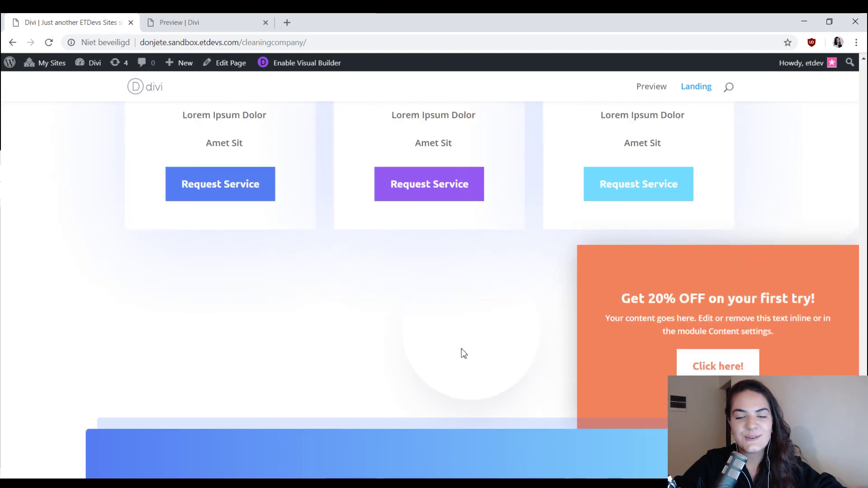
pyautogui.scroll(11, 424, 355)
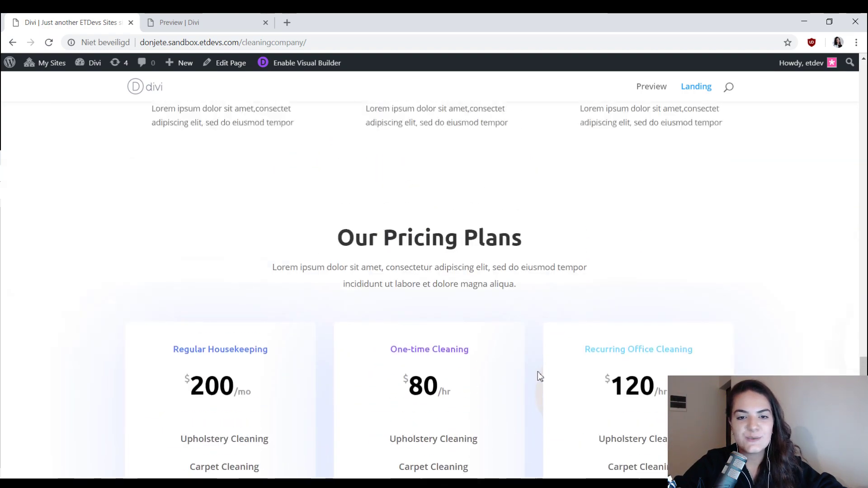
pyautogui.scroll(15, 533, 381)
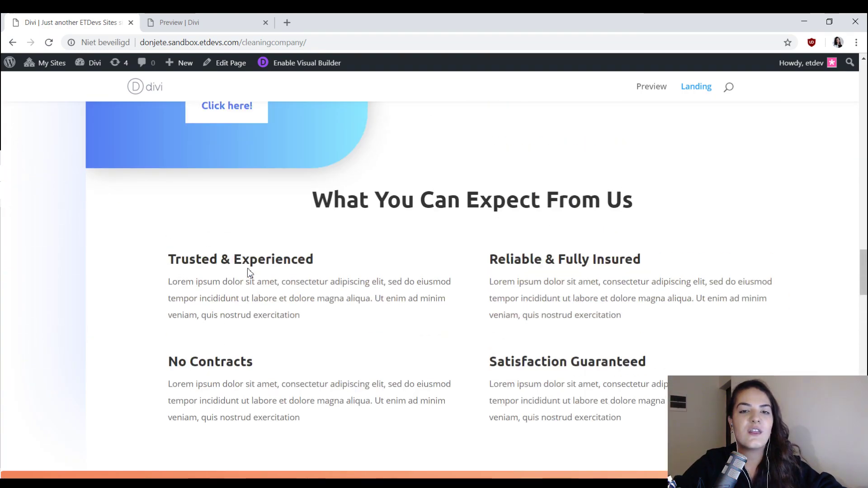
pyautogui.scroll(2, 337, 289)
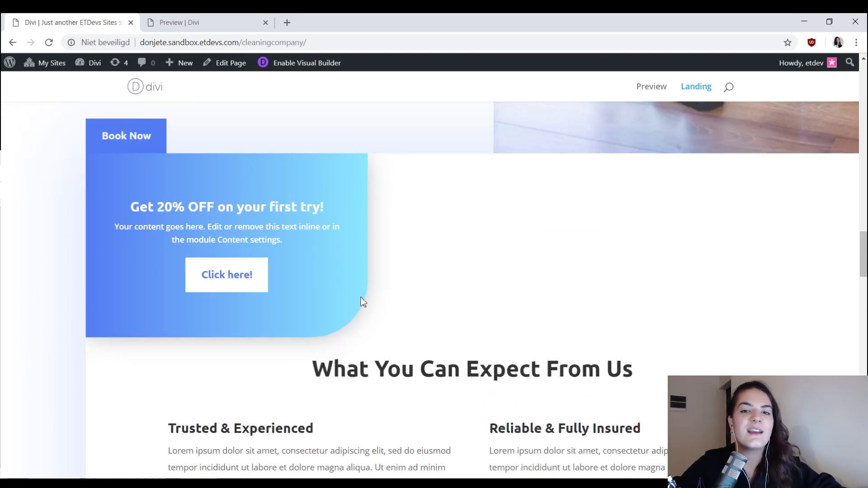
pyautogui.scroll(1, 361, 303)
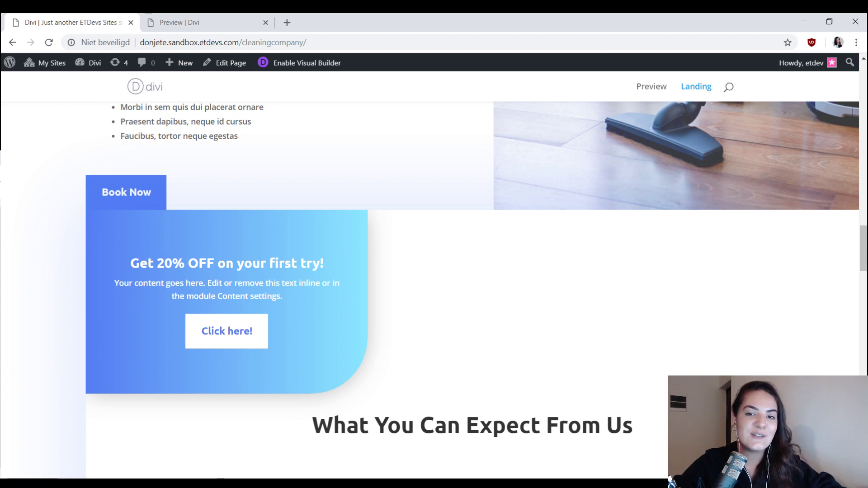
pyautogui.scroll(10, 476, 289)
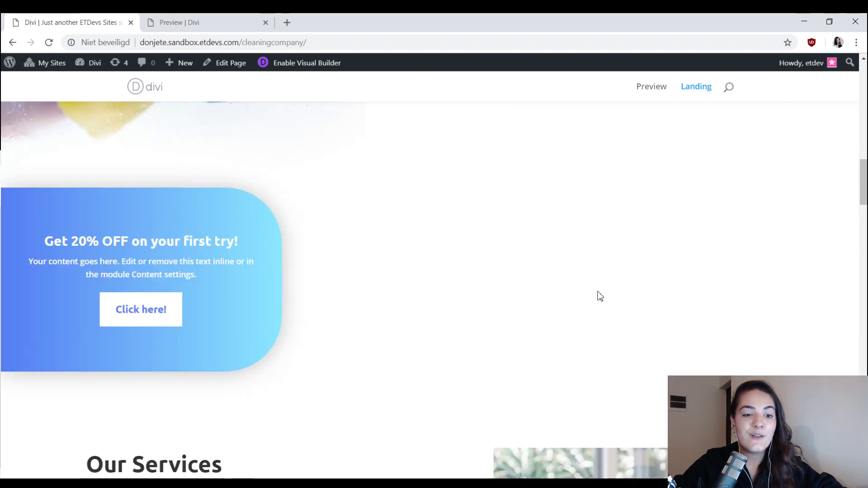
pyautogui.scroll(10, 434, 303)
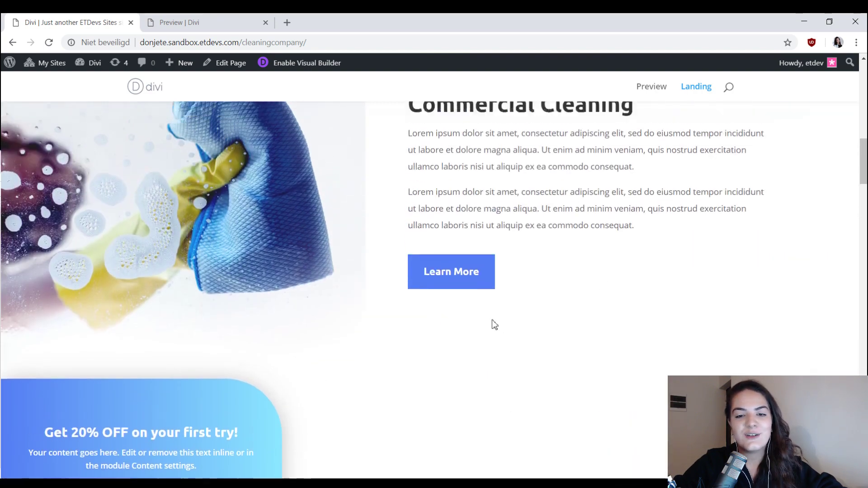
pyautogui.scroll(5, 492, 319)
pyautogui.scroll(-5, 492, 319)
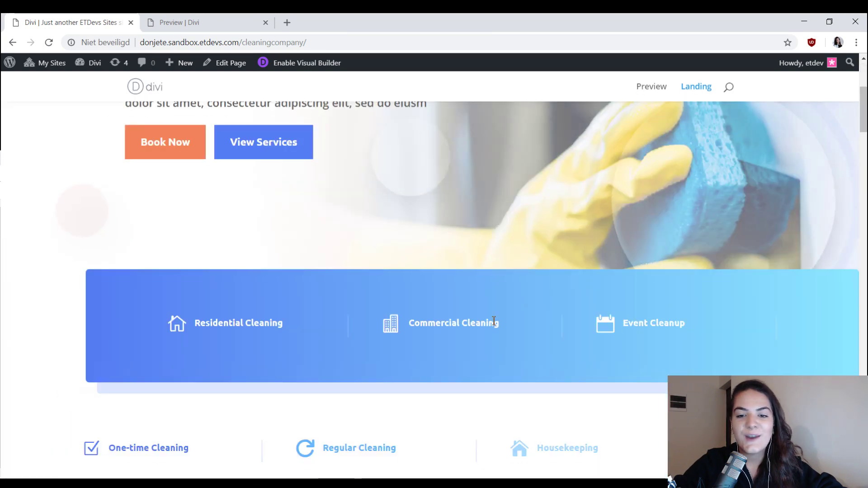
pyautogui.click(201, 484)
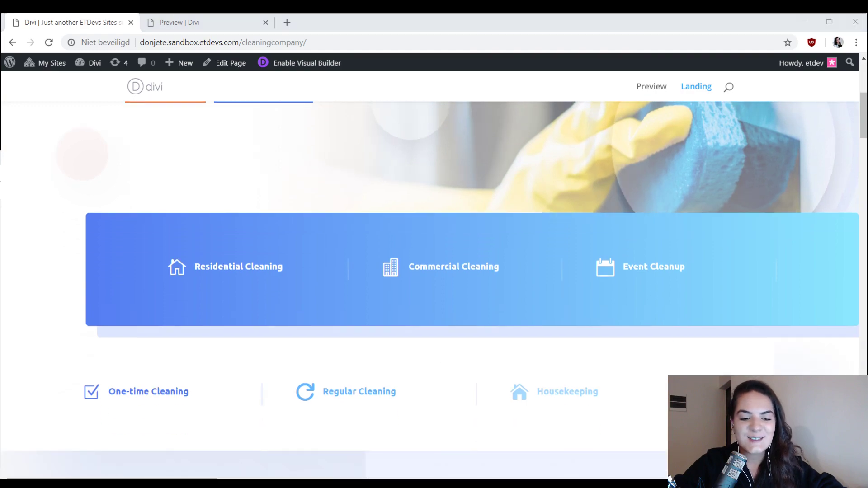